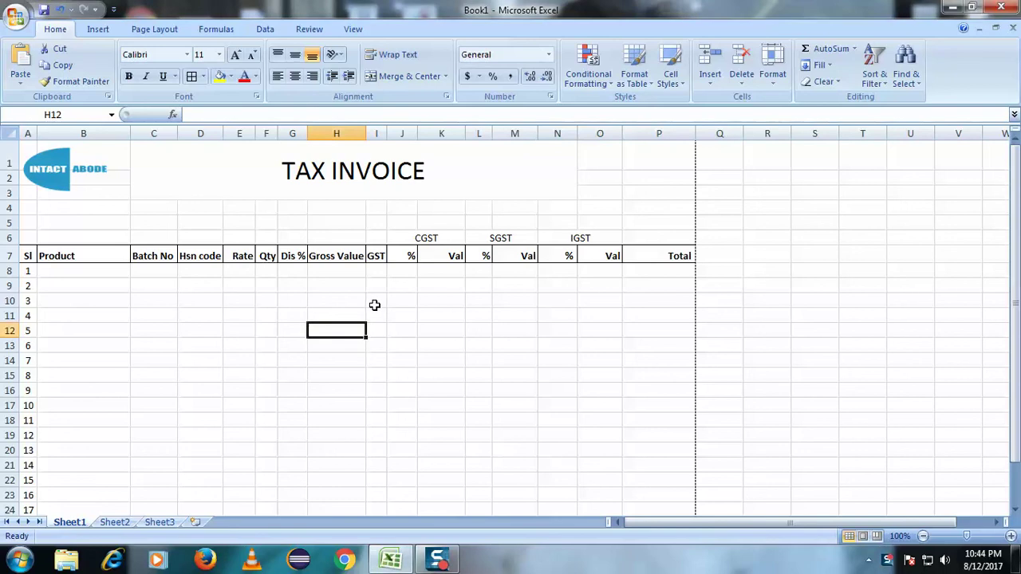
Enter the product Keyboard in B8 and batch v77 in C8
left_click(110, 272)
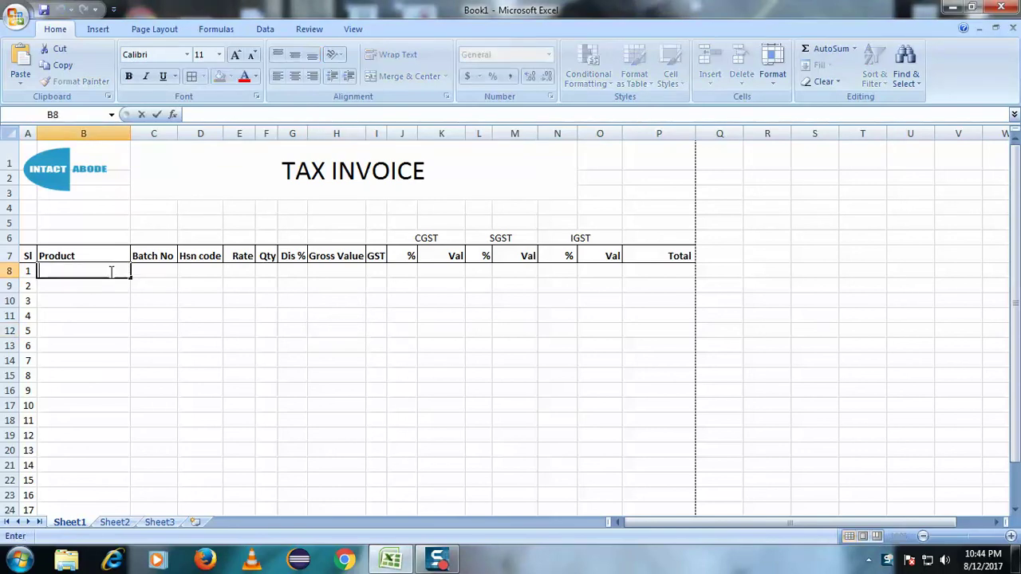
left_click(136, 314)
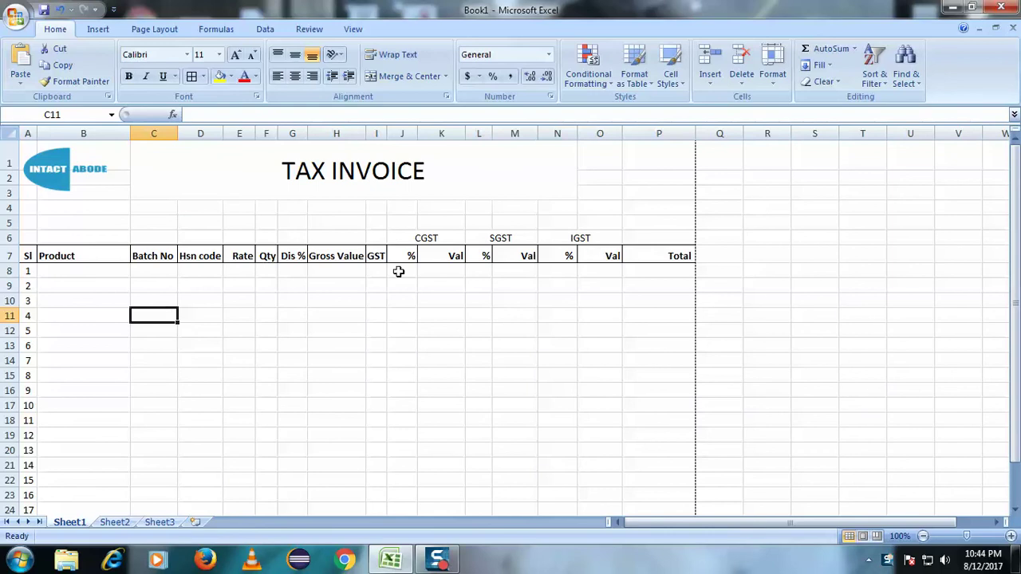
double_click(104, 272)
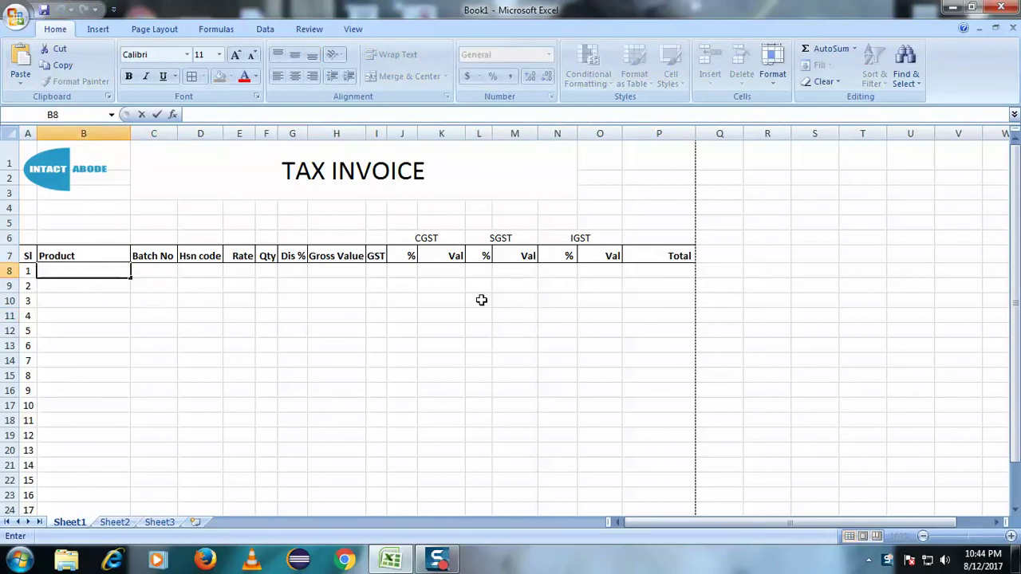
type("kEYBO")
type("AD")
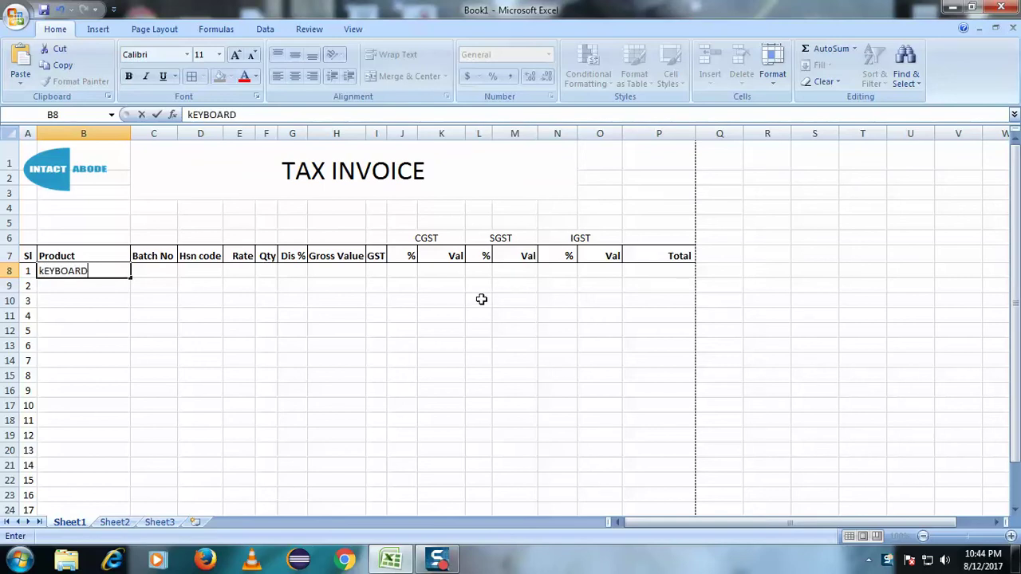
left_click(162, 279)
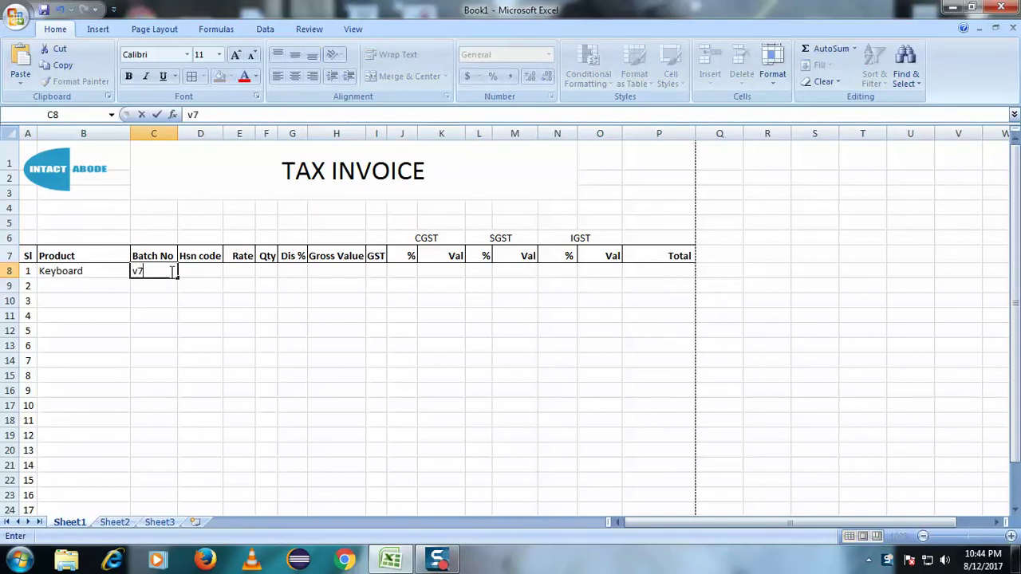
key("Return")
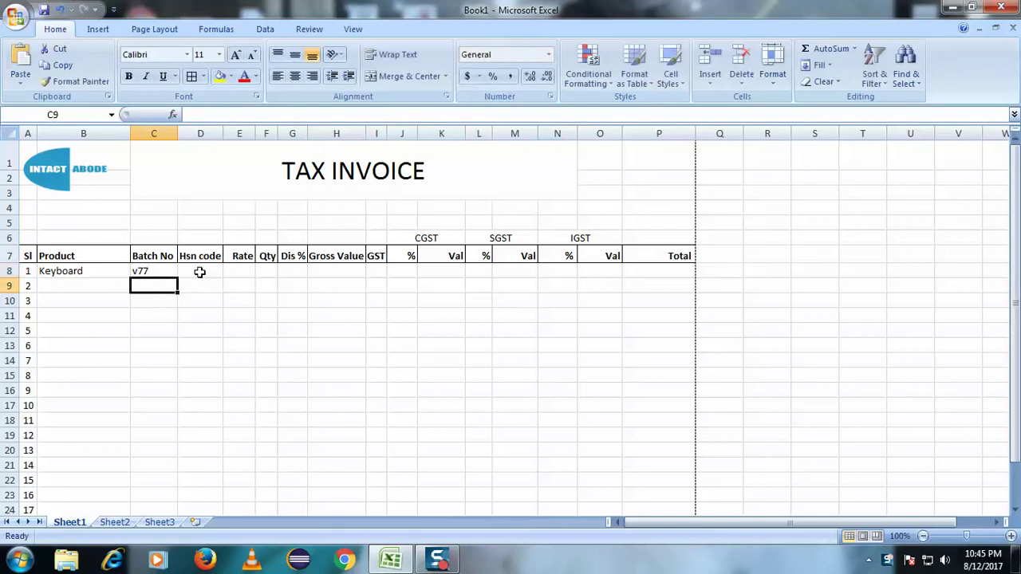
Enter HSN code 101012 in D8 and rate 725.10 in E8
left_click(209, 271)
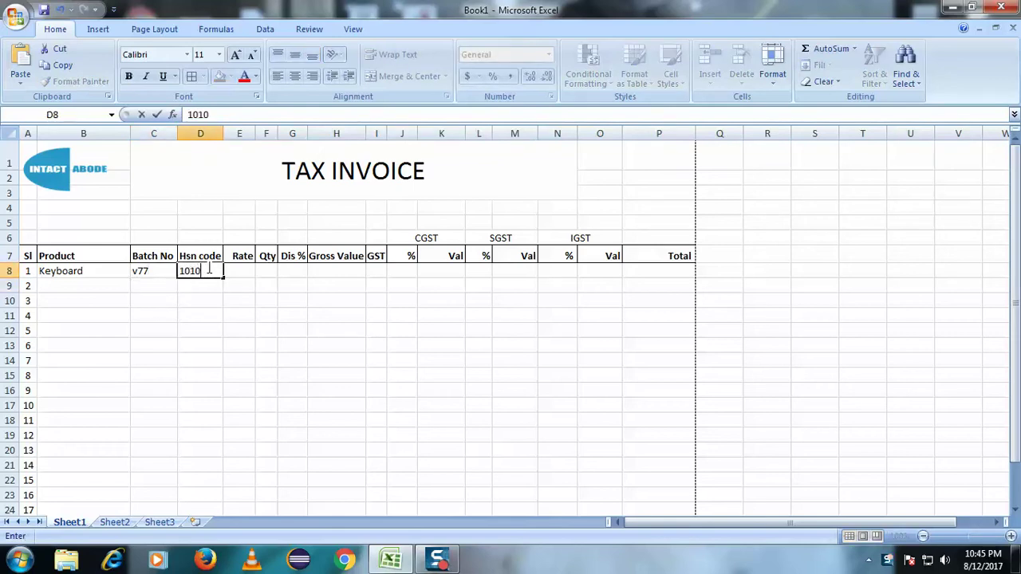
left_click(246, 291)
double_click(239, 271)
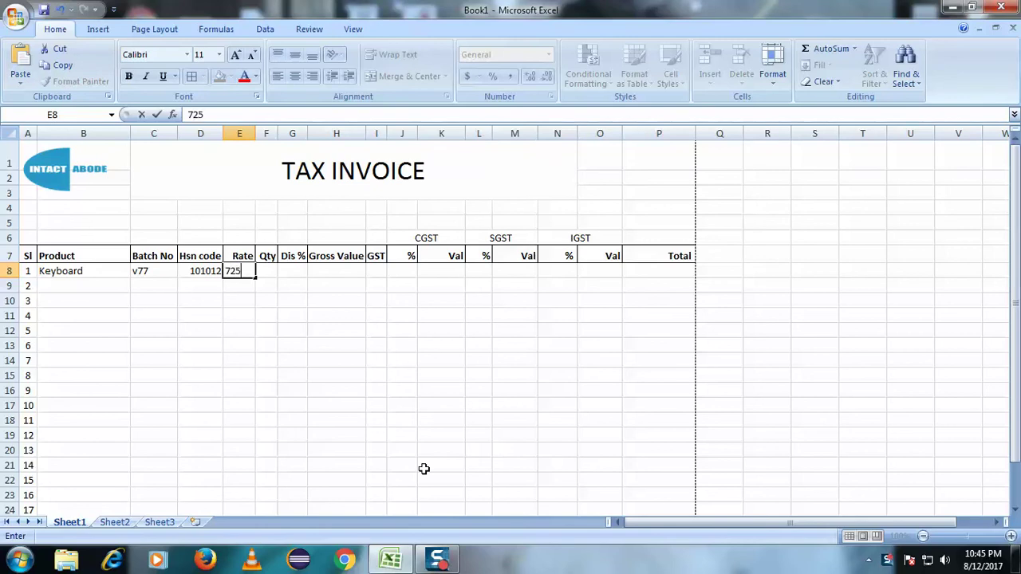
left_click(342, 406)
Enter quantity 12 in F8 and discount 5 in G8, then select Gross Value cell H8
left_click(268, 274)
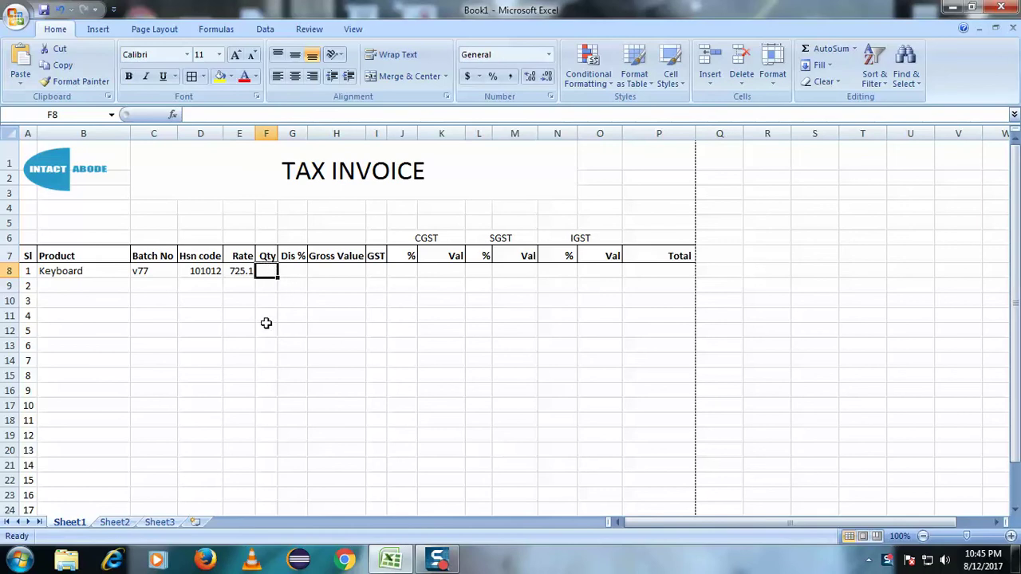
type("12")
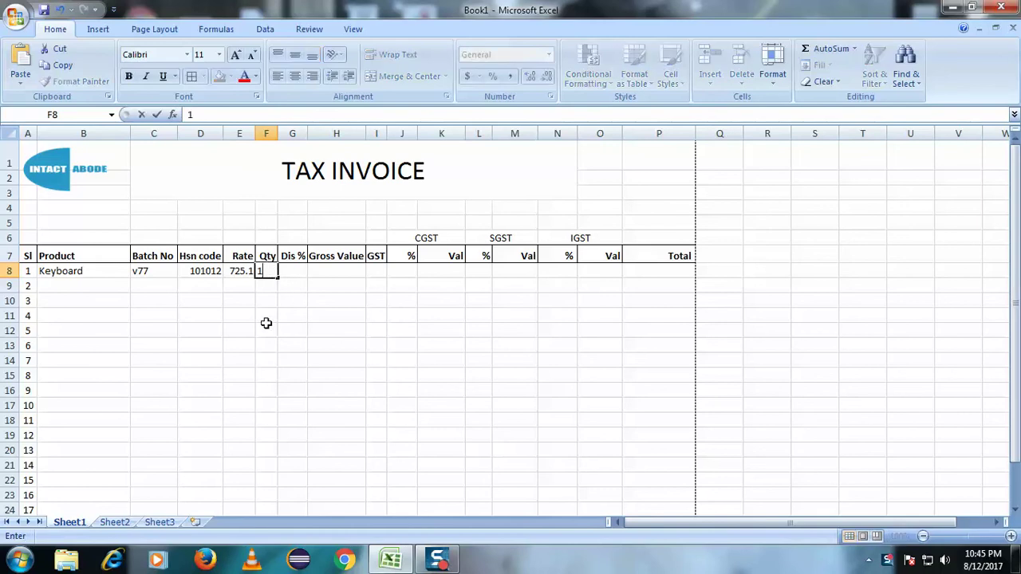
left_click(254, 316)
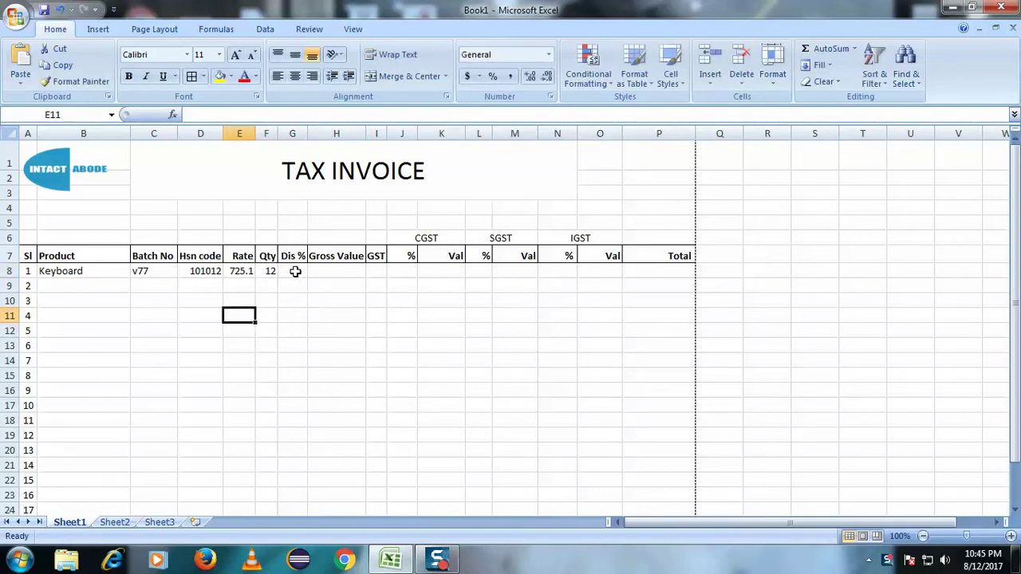
left_click(292, 271)
type("5")
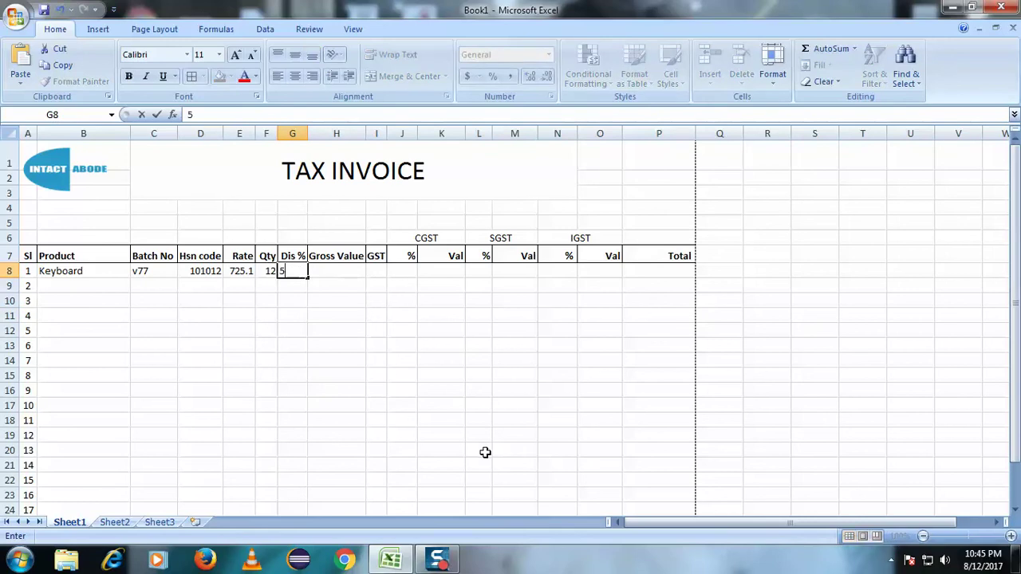
left_click(376, 405)
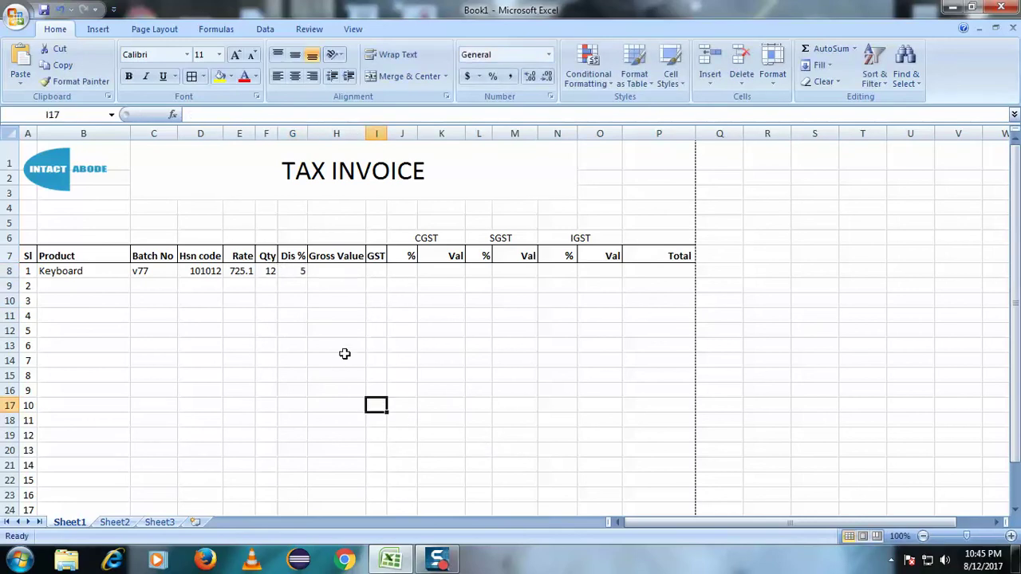
left_click(343, 270)
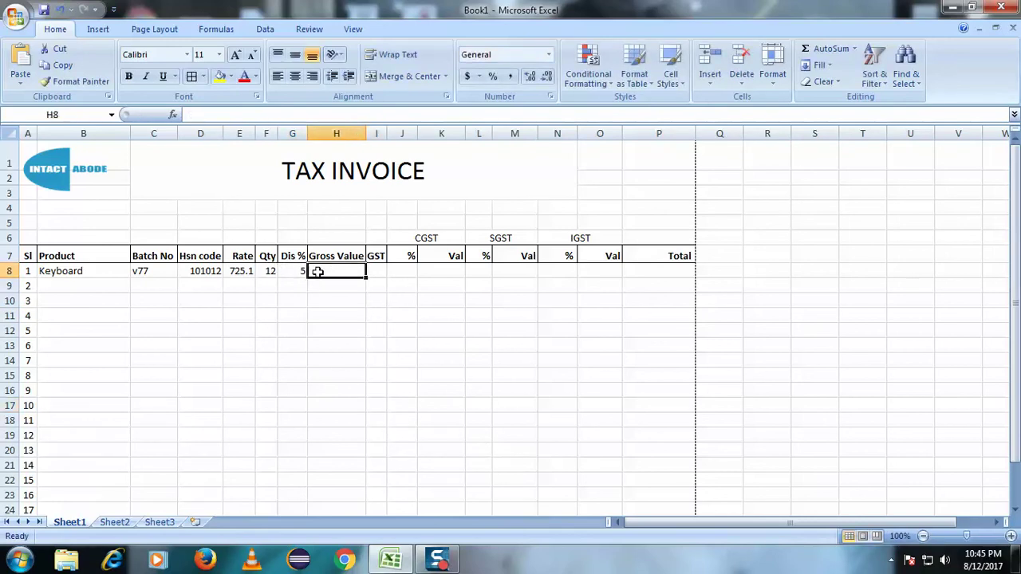
left_click(332, 304)
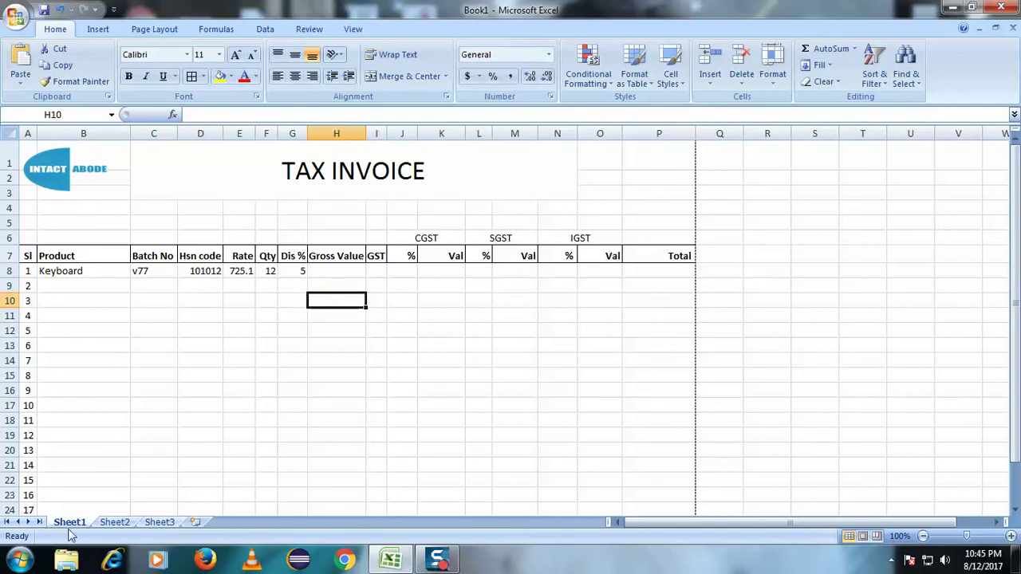
left_click(20, 558)
Launch Calculator and compute 725.1 × 12 = 8701.2
left_click(36, 352)
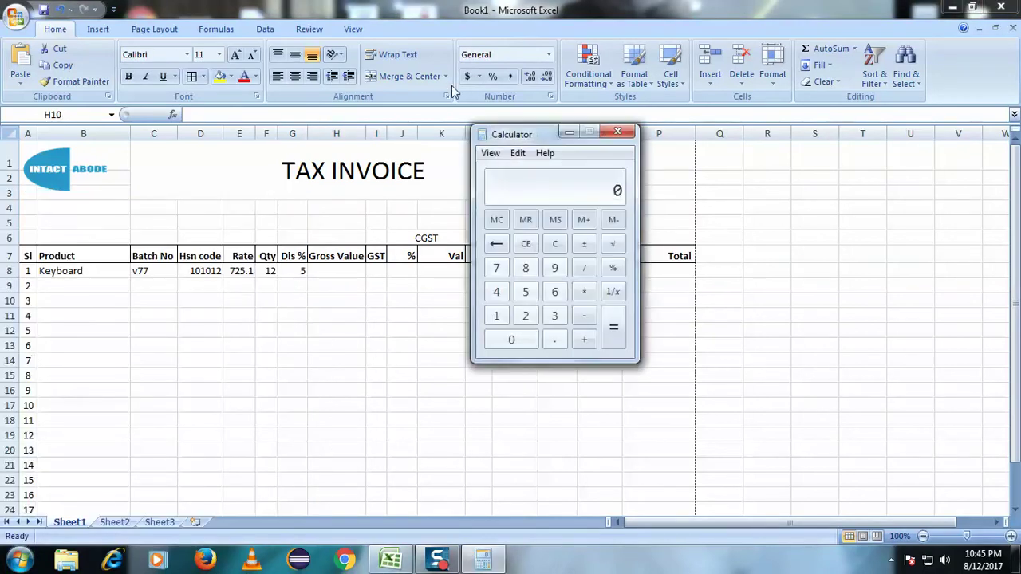
left_click_drag(512, 142, 509, 102)
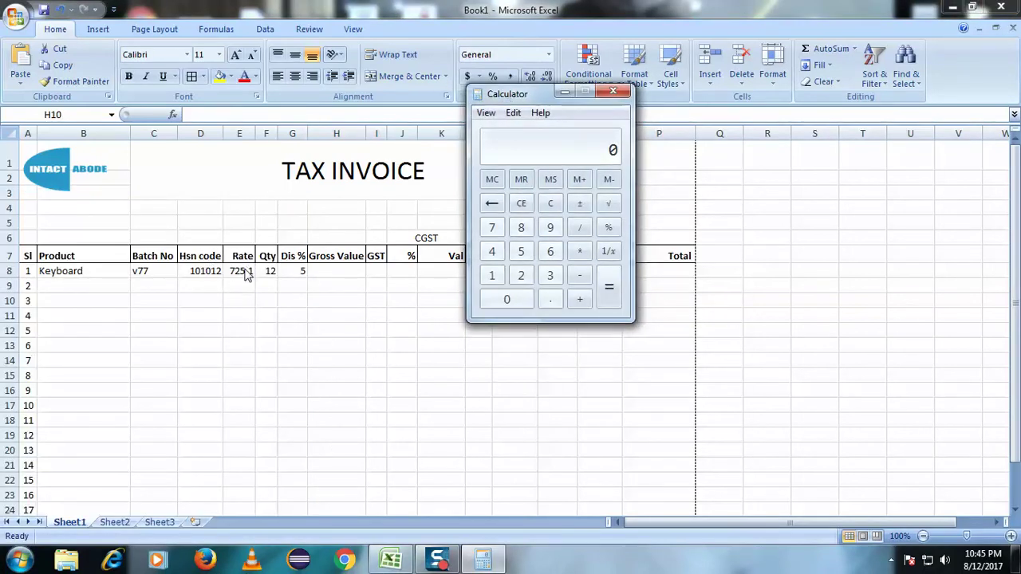
left_click(491, 228)
left_click(521, 275)
left_click(521, 251)
left_click(550, 299)
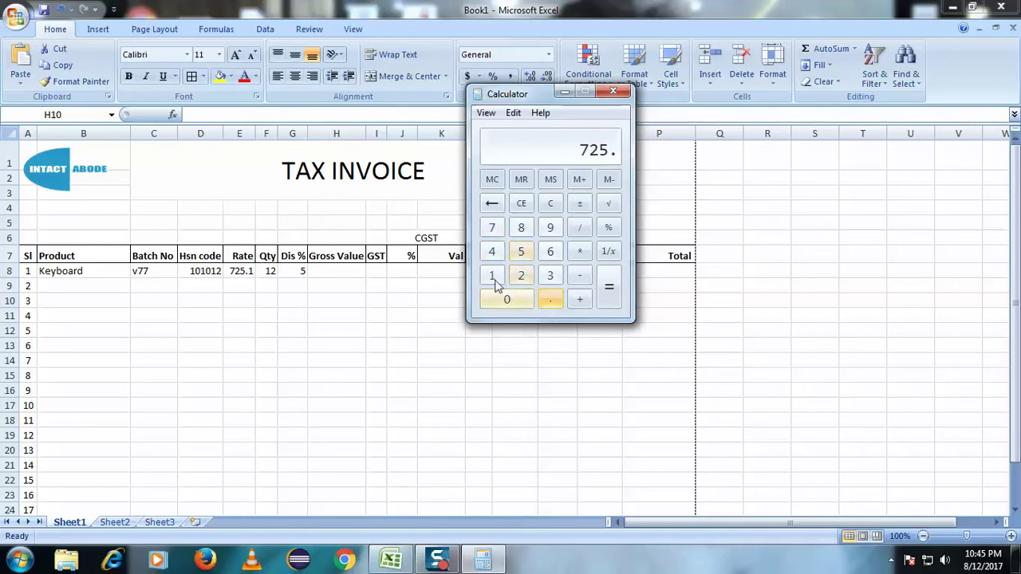
left_click(491, 275)
left_click(504, 301)
left_click(580, 251)
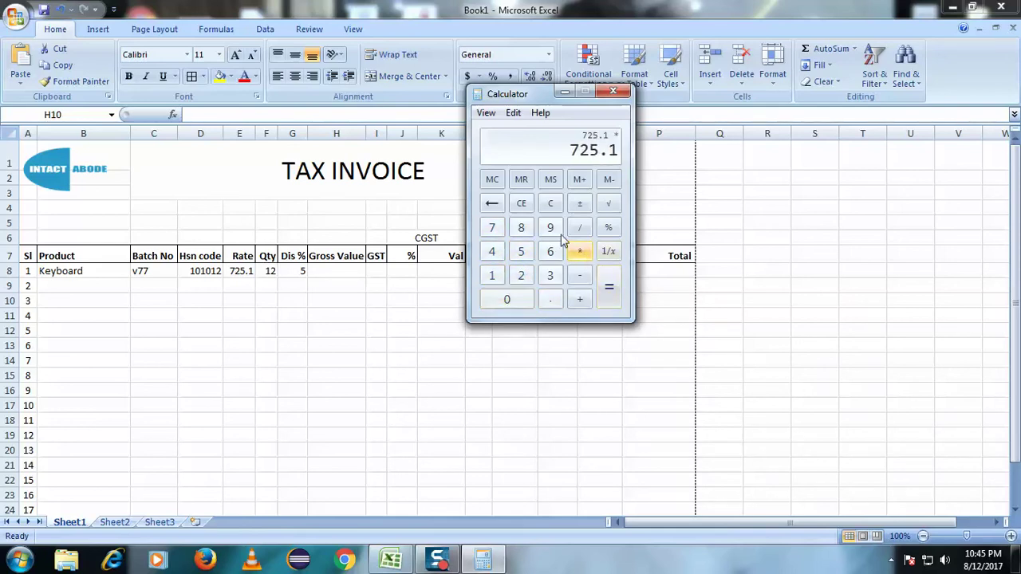
left_click(491, 275)
left_click(521, 275)
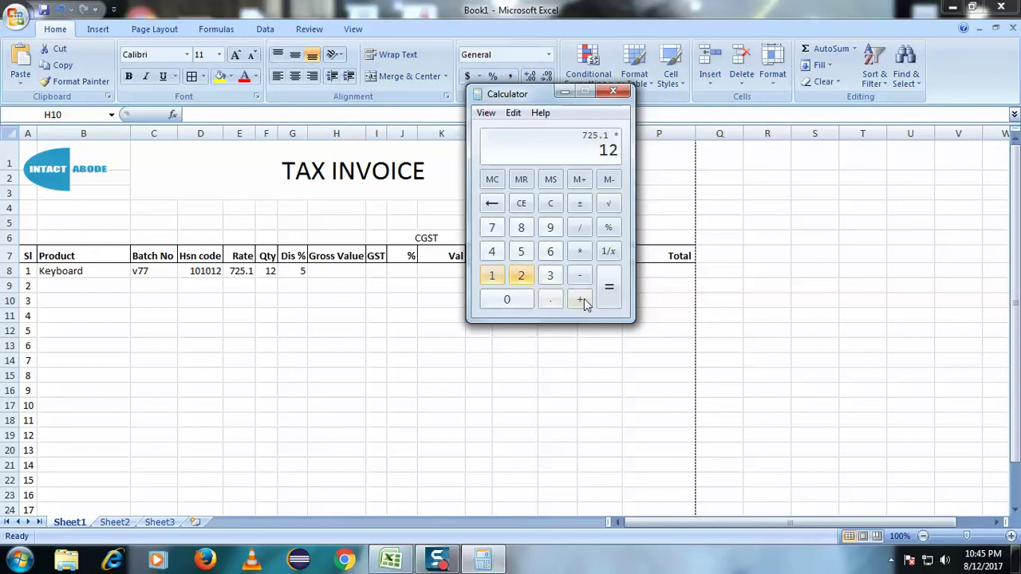
left_click(606, 291)
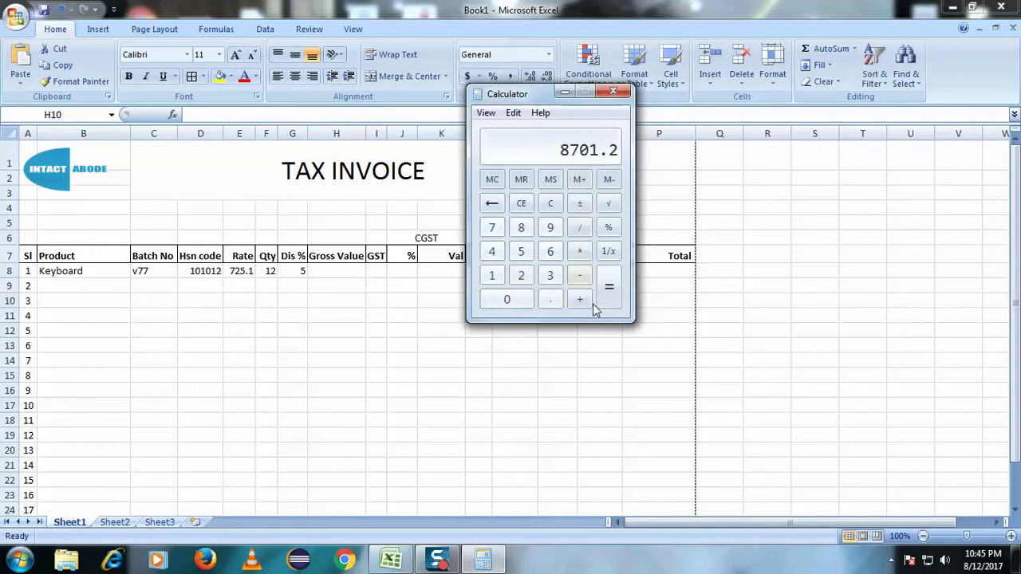
Divide by 100 and multiply by 5 to get the discount 435.06
left_click(580, 228)
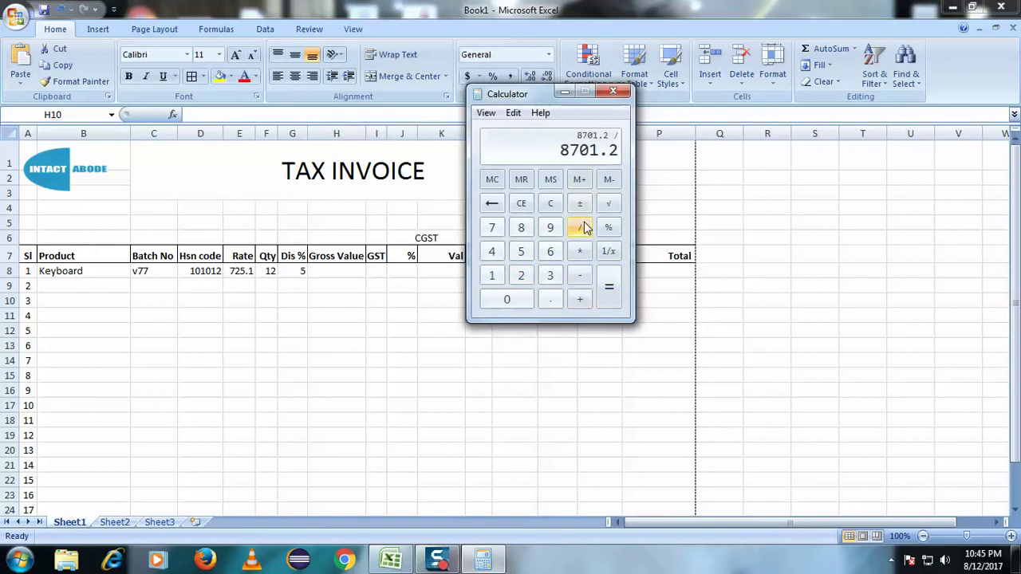
left_click(491, 276)
left_click(502, 298)
left_click(503, 298)
left_click(580, 254)
left_click(521, 251)
left_click(608, 287)
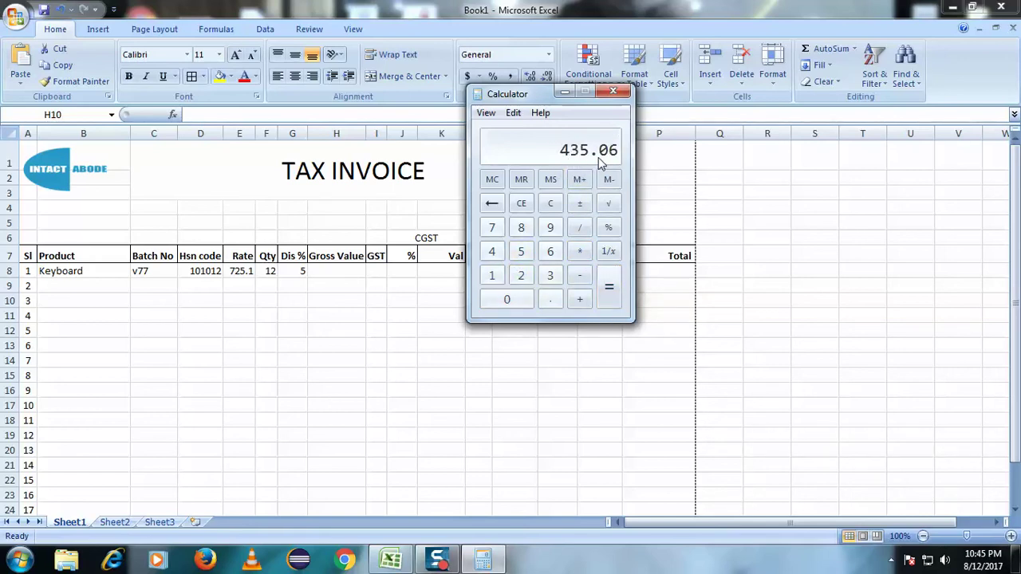
Clear the calculator and recompute 725.1 × 12 = 8701.2
left_click(553, 206)
left_click(492, 228)
left_click(520, 274)
left_click(521, 252)
left_click(549, 299)
left_click(492, 275)
left_click(507, 299)
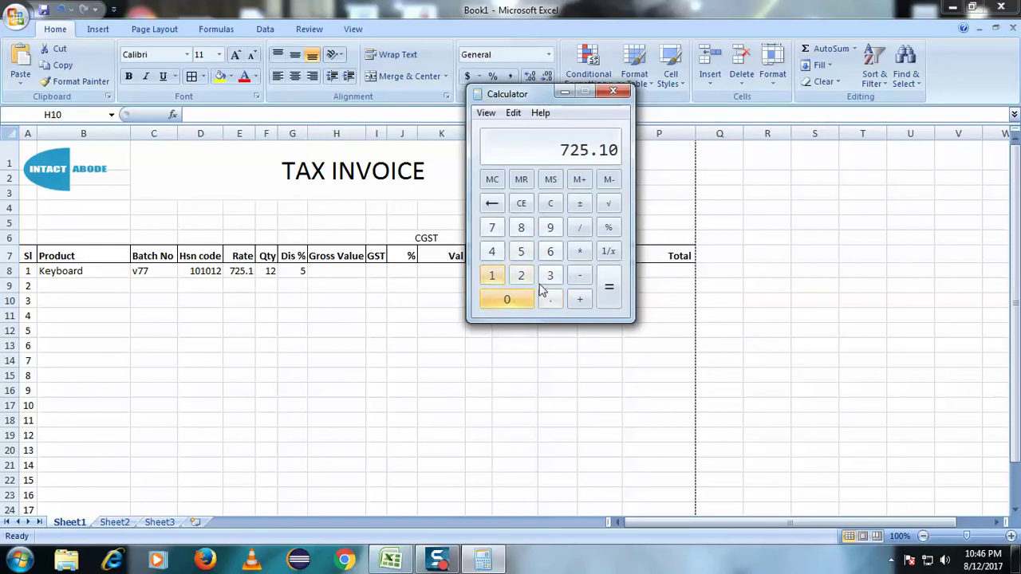
left_click(579, 251)
left_click(494, 276)
left_click(521, 275)
left_click(609, 287)
Subtract 435.06 to get the net value 8266.14, then close Calculator
left_click(580, 275)
left_click(491, 251)
left_click(549, 275)
left_click(520, 251)
left_click(549, 299)
left_click(507, 299)
left_click(549, 252)
left_click(609, 287)
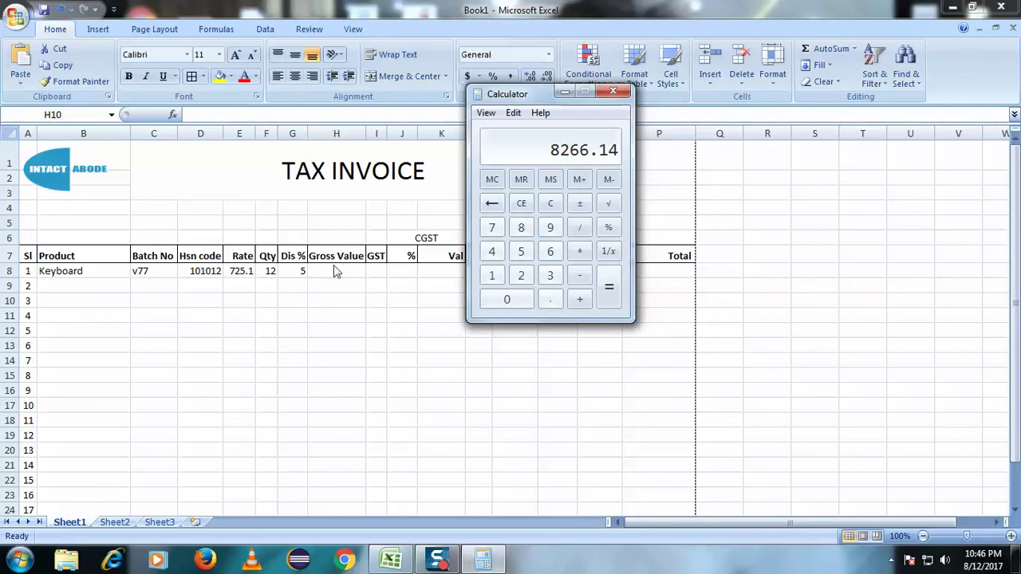
left_click(612, 92)
Start the H8 formula as =SUM(E8*F8) minus a second SUM term
left_click(336, 271)
type("=")
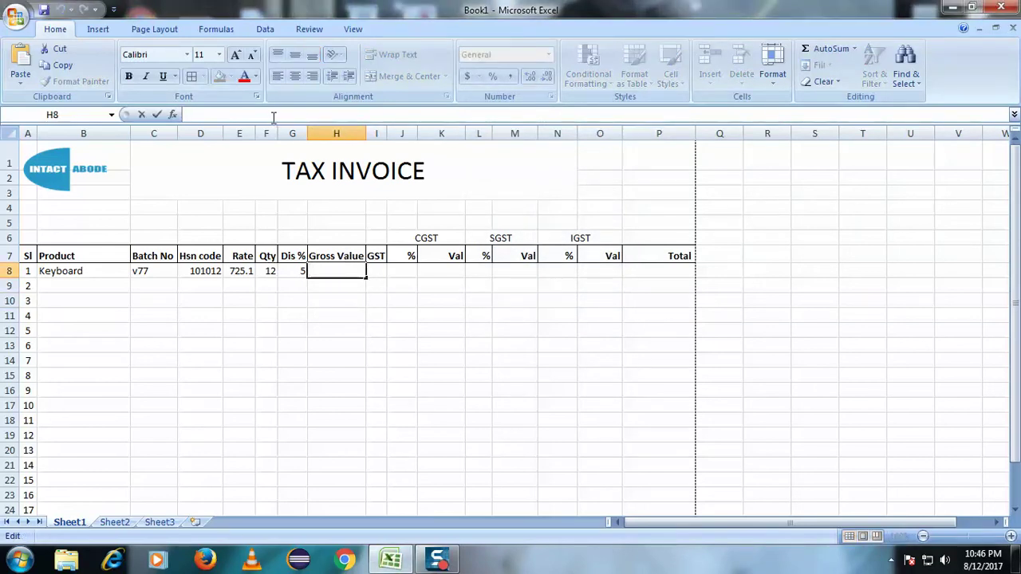
type("=s")
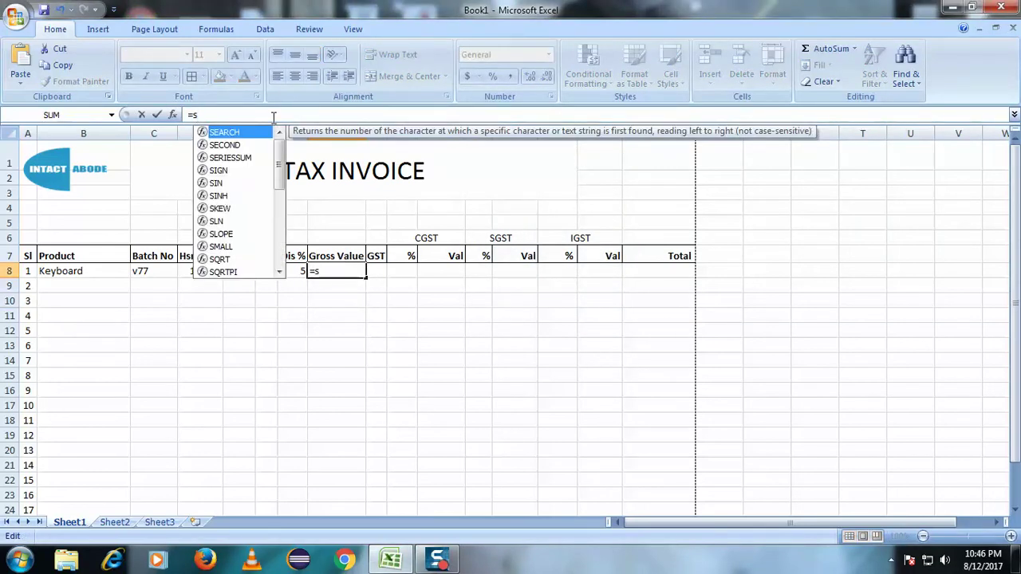
type("um")
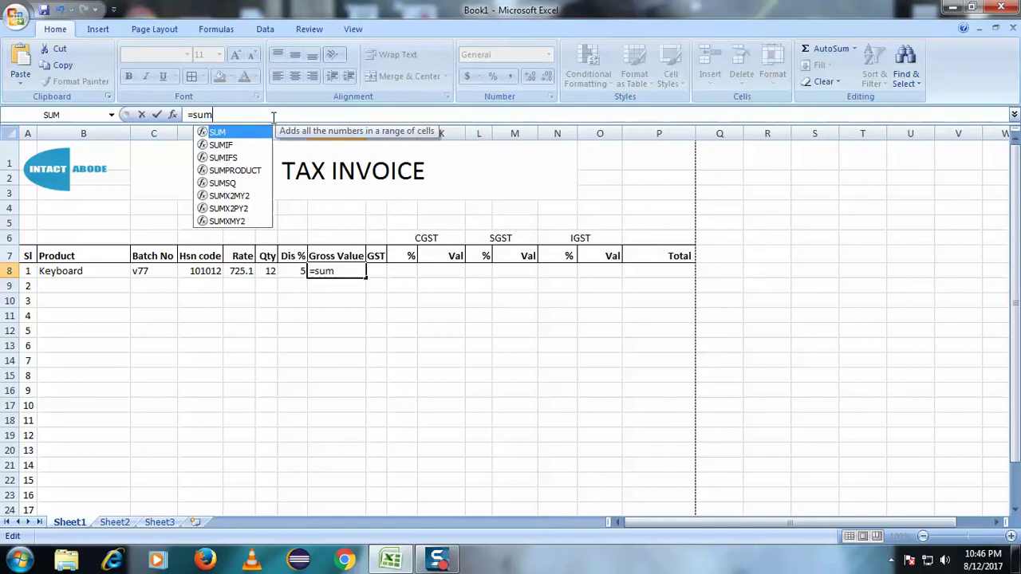
type("(")
left_click(240, 273)
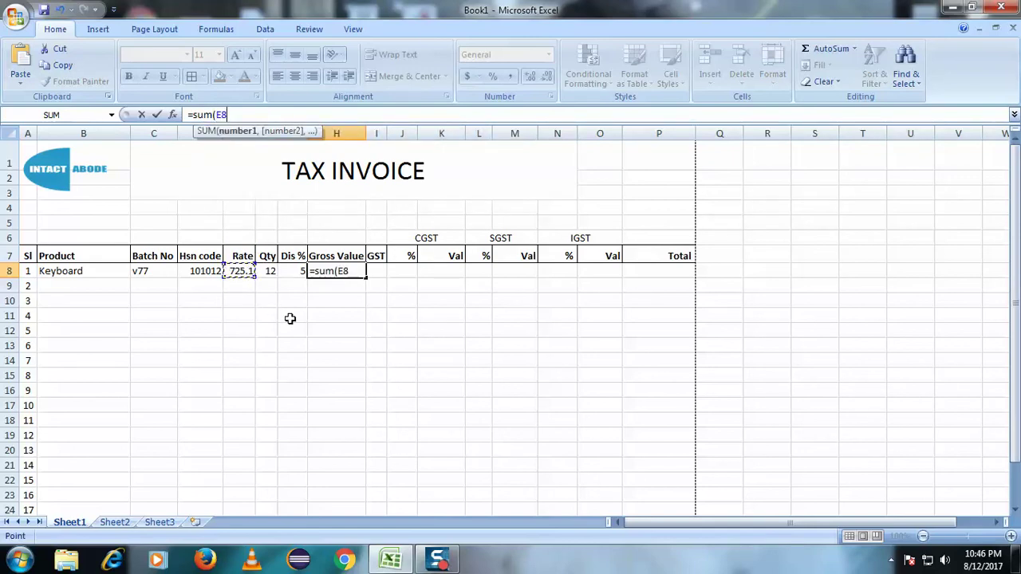
type("*")
left_click(270, 273)
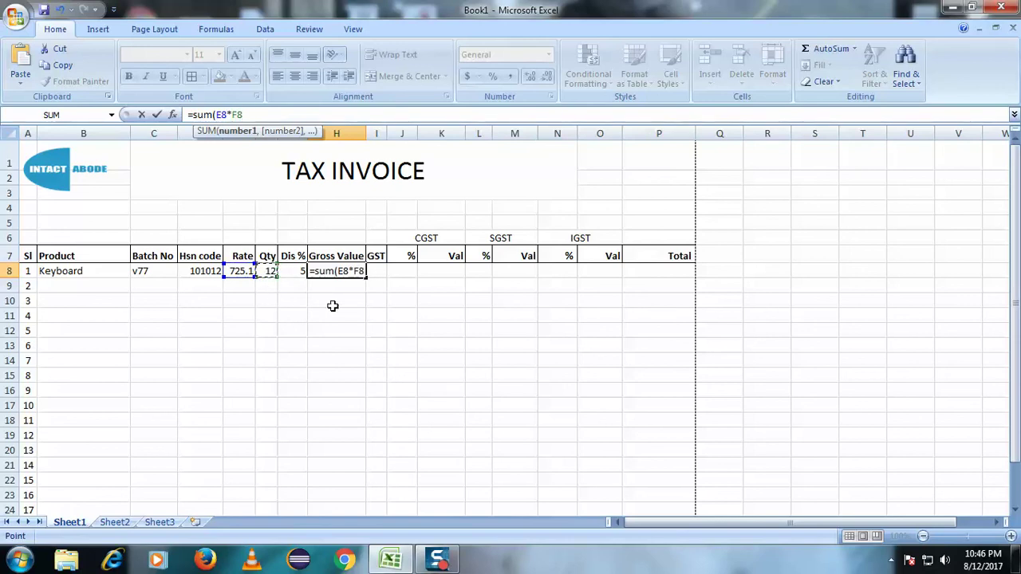
type(")-")
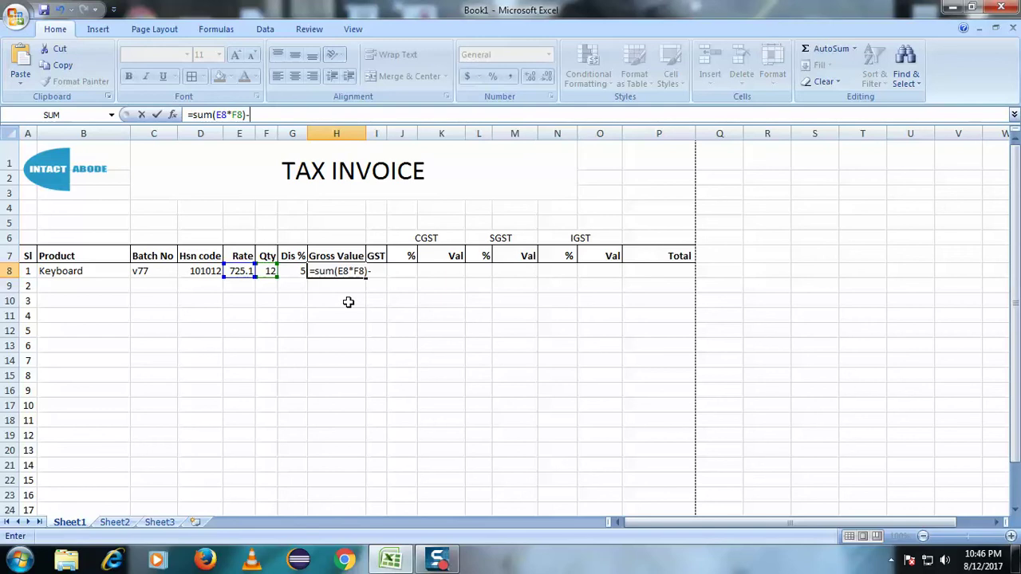
type("su")
key("Down")
key("Down")
key("Return")
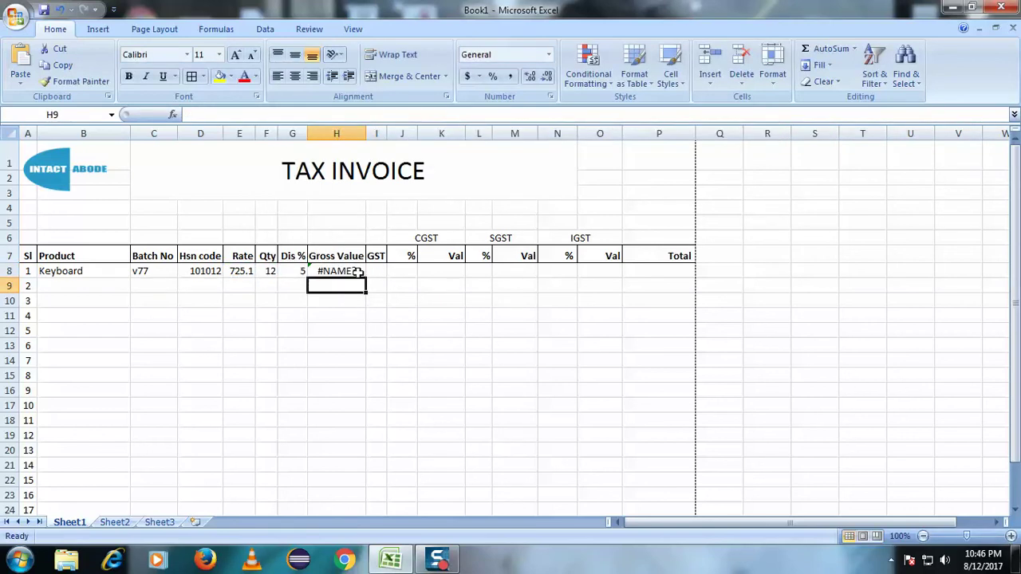
Fix the H8 formula so its second term reads SUM(E8*F8)/100
left_click(354, 269)
left_click(279, 117)
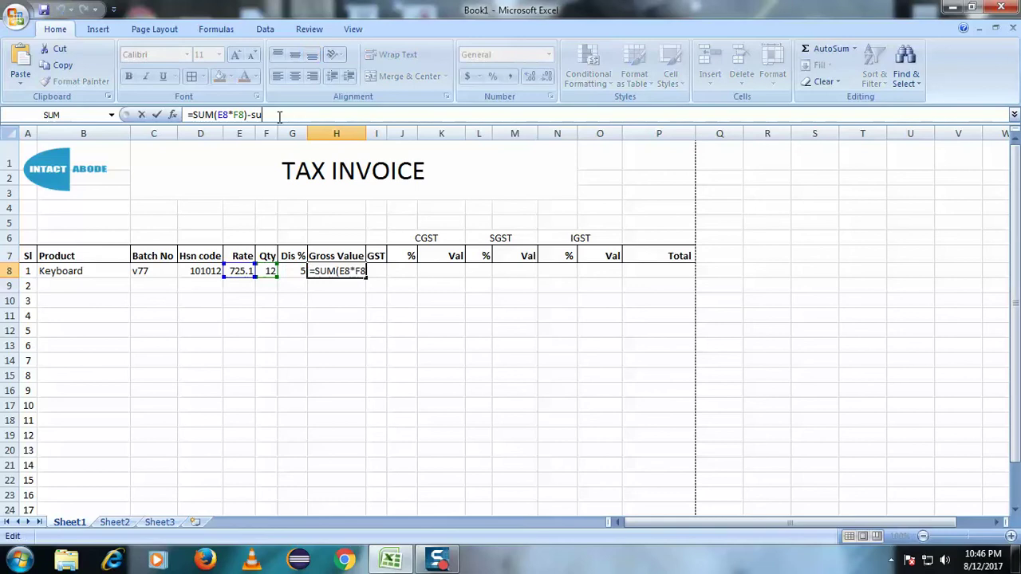
type("m")
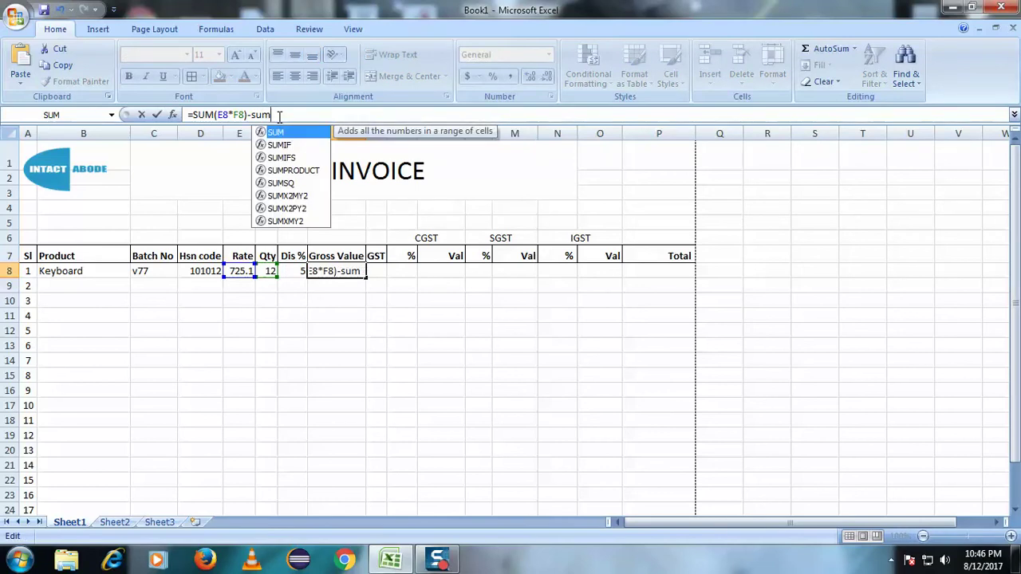
type("(")
left_click(243, 271)
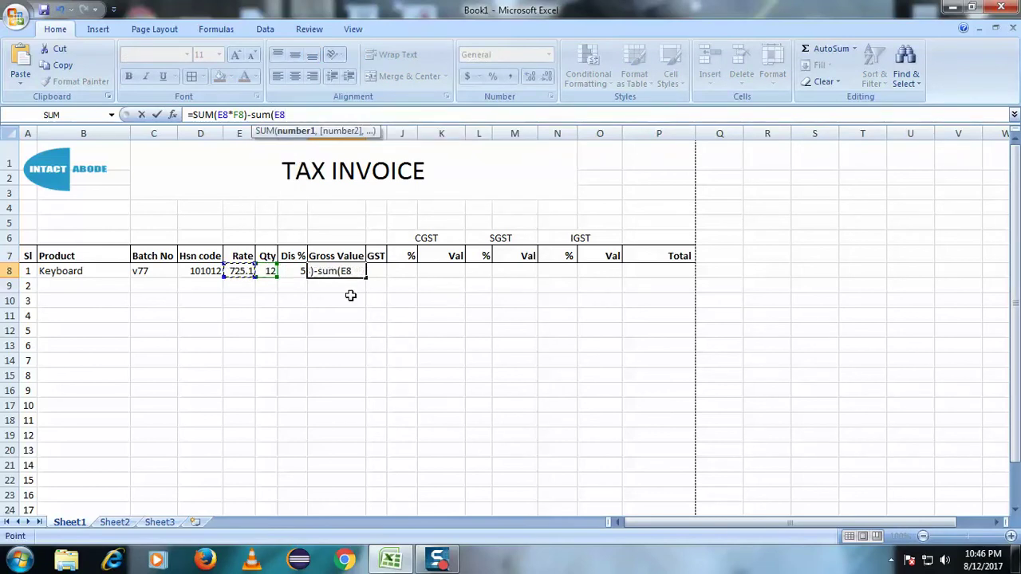
type("*")
left_click(269, 271)
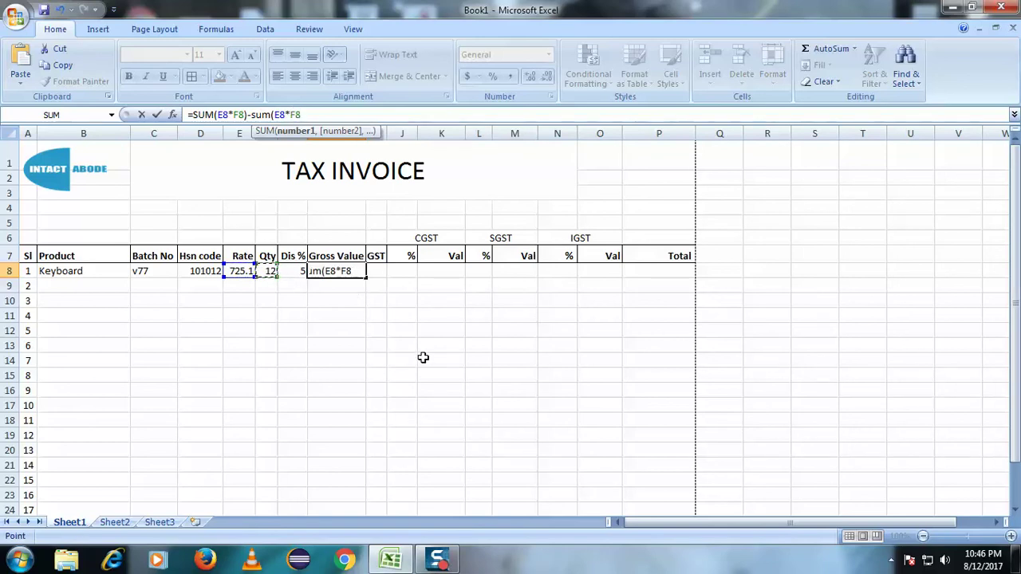
type(")")
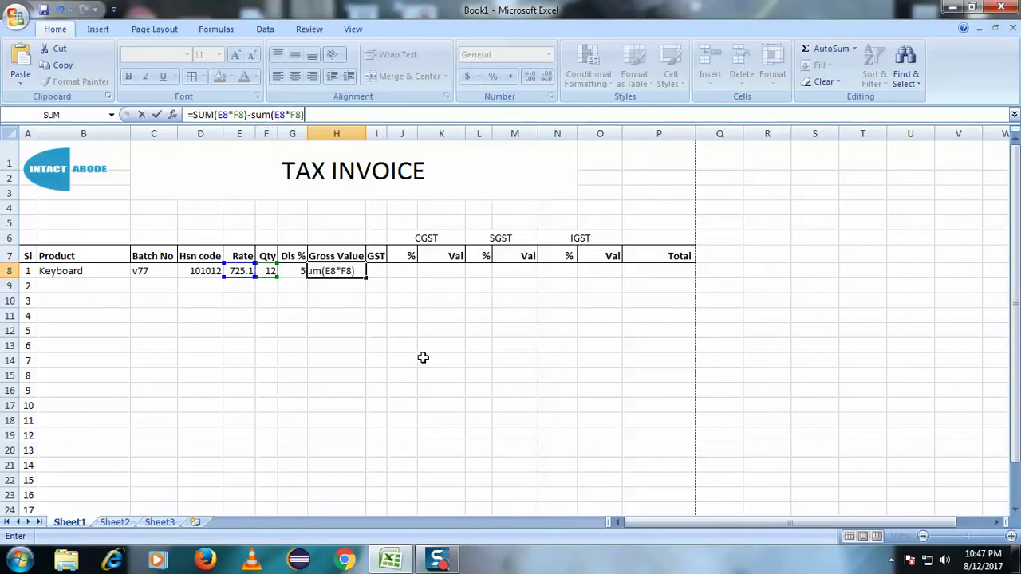
key("BackSpace")
type("00*")
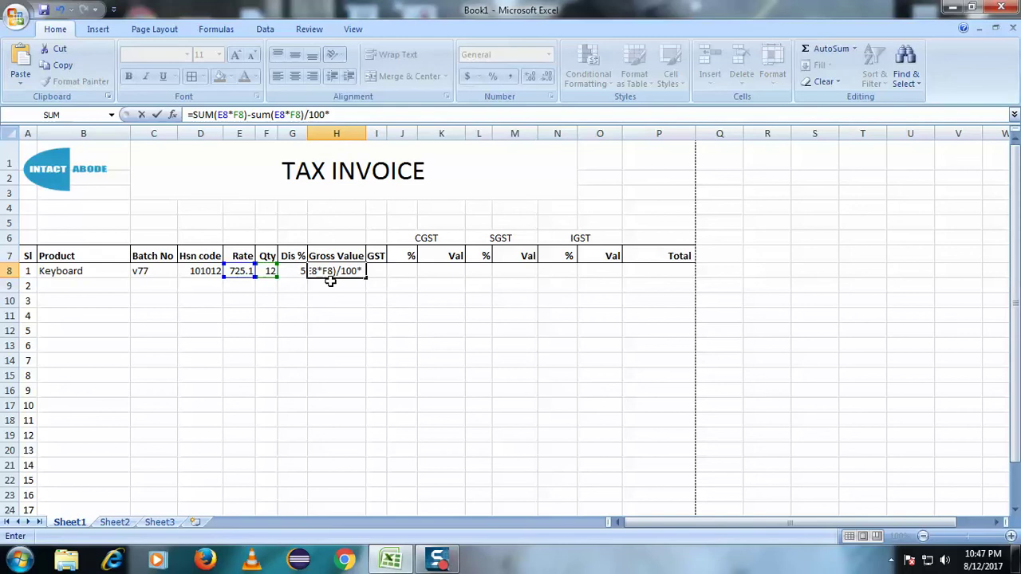
Multiply the discount term by G8 and commit, giving 8266.14 in H8
left_click(299, 273)
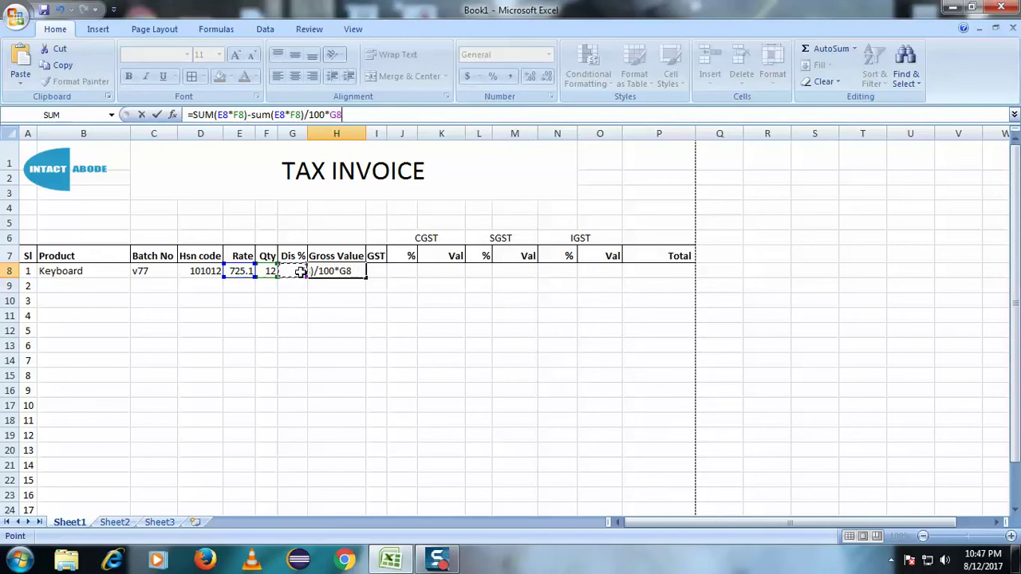
left_click(357, 271)
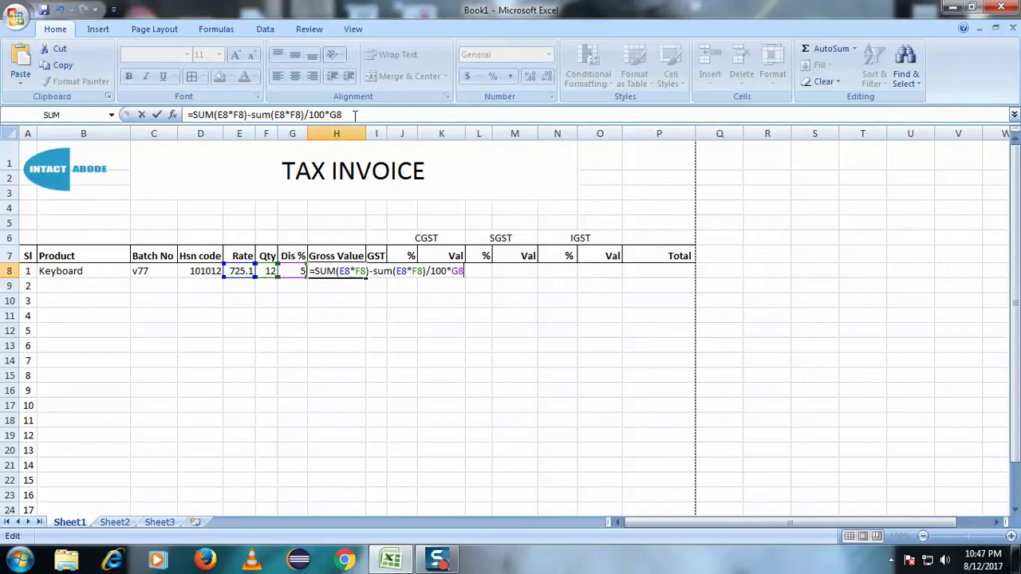
key("BackSpace")
key("BackSpace")
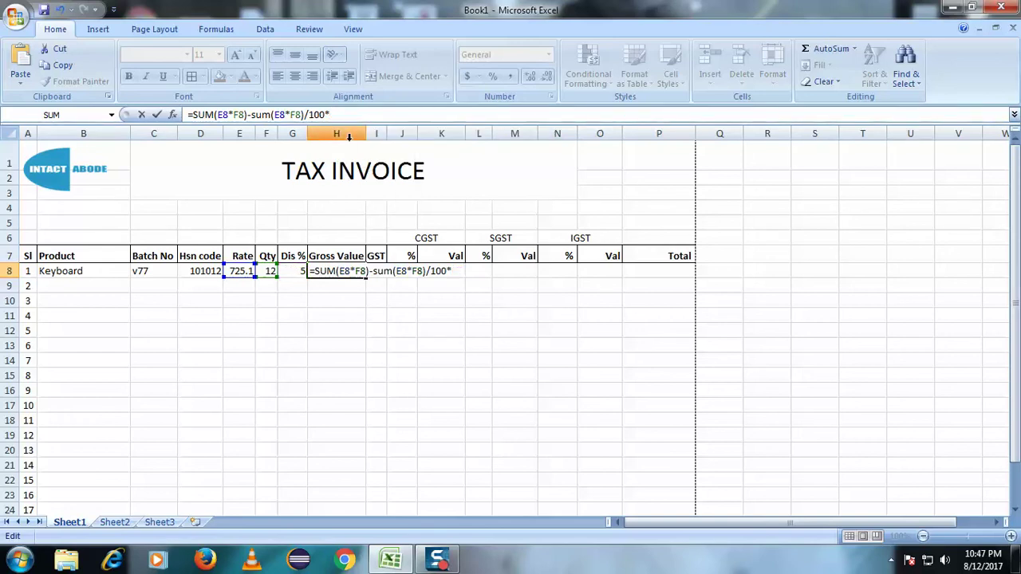
left_click(297, 269)
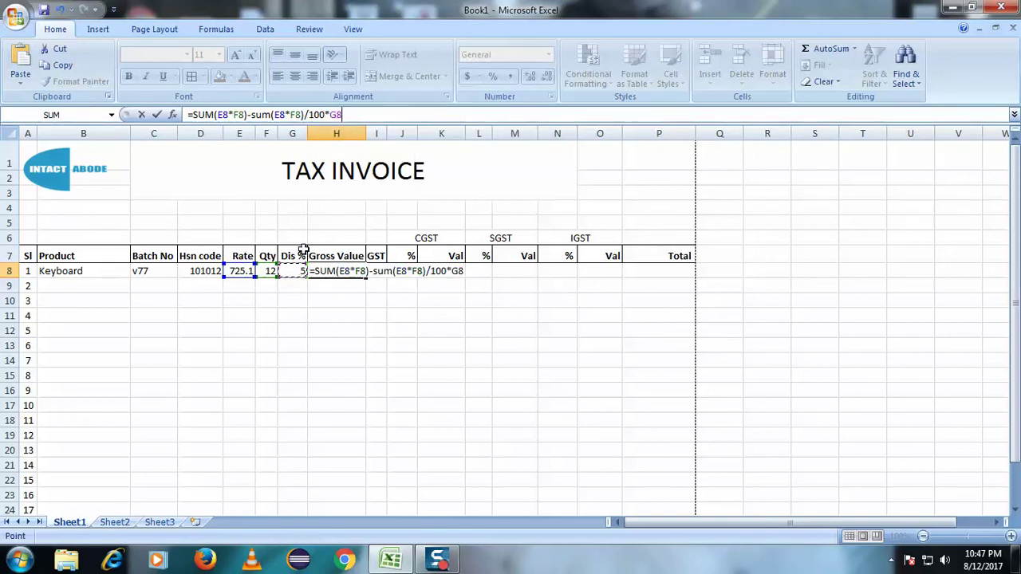
key("Return")
Deselect H8 and launch Windows Calculator from the Start menu
left_click(404, 319)
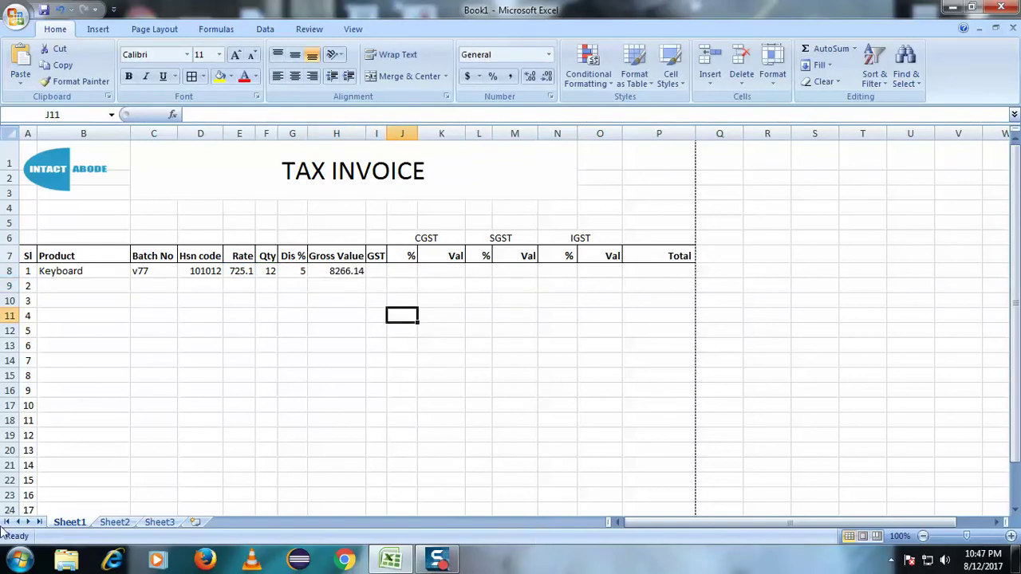
left_click(26, 546)
left_click(58, 352)
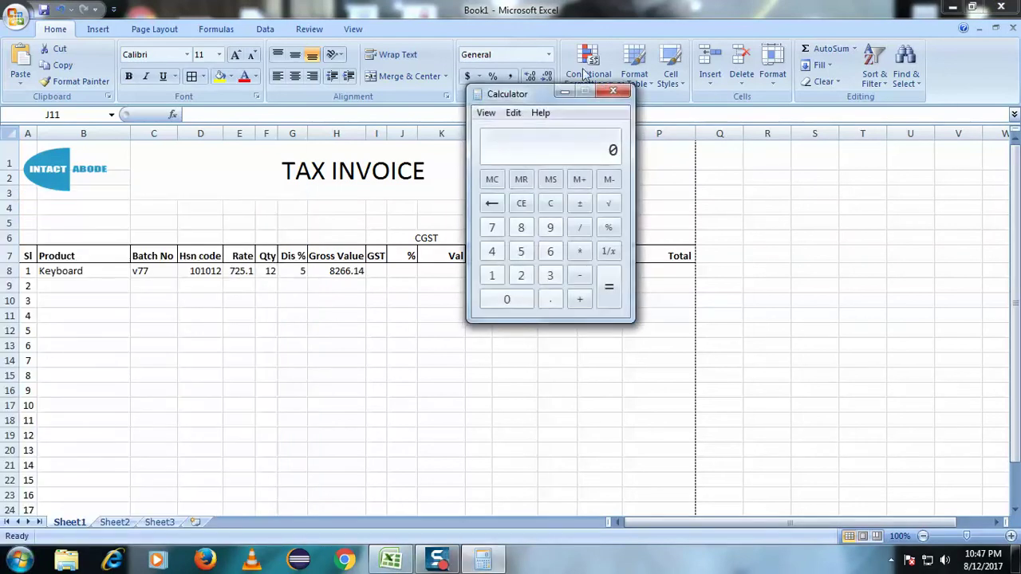
Compute 725.1 × 12 = 8701.2 in Calculator
left_click_drag(511, 96, 534, 90)
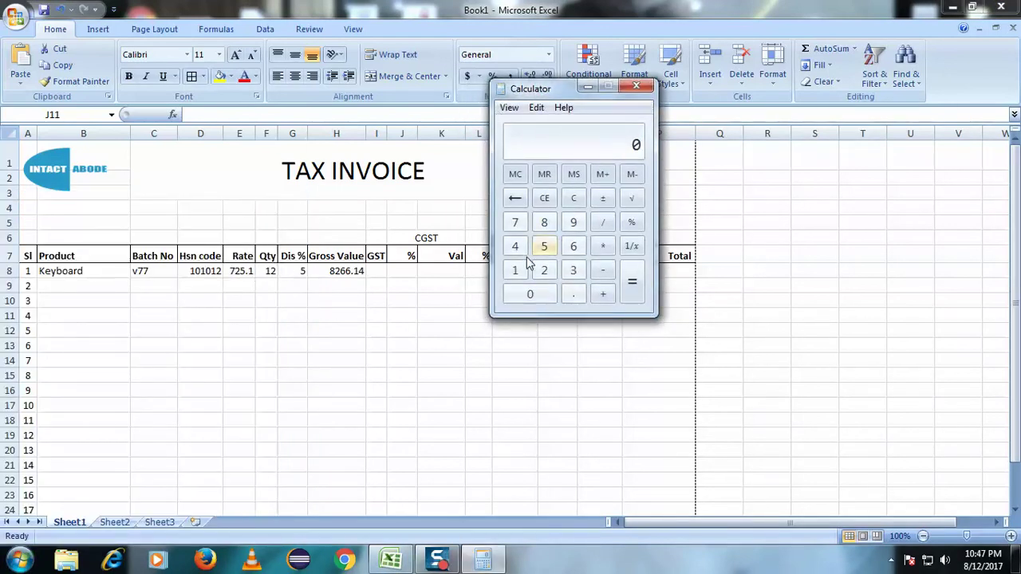
left_click(516, 222)
left_click(544, 270)
left_click(544, 246)
left_click(574, 294)
left_click(515, 271)
left_click(530, 294)
left_click(603, 247)
left_click(516, 270)
left_click(544, 270)
left_click(632, 281)
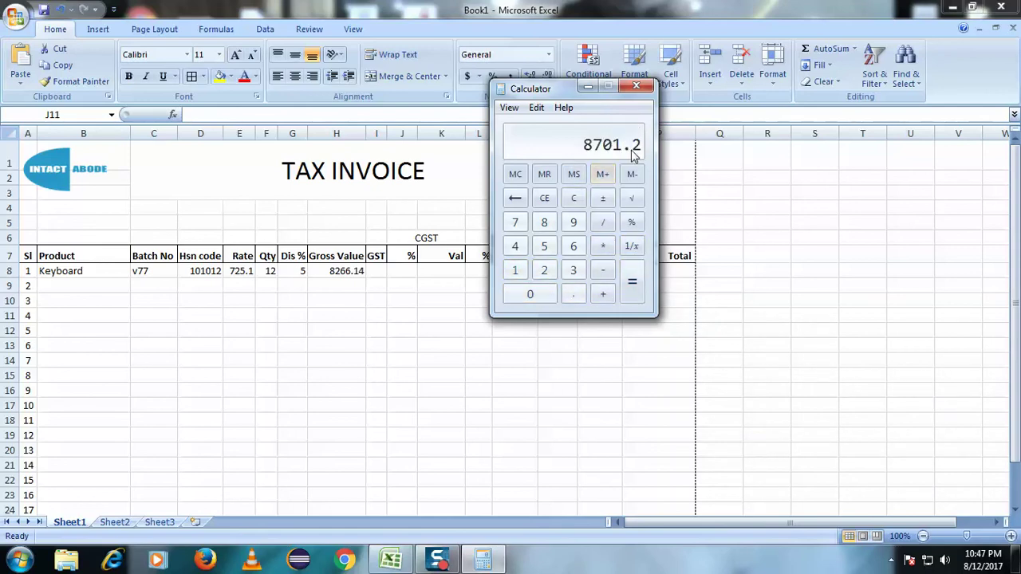
Divide by 100 and multiply by 5 to get 435.06
left_click(603, 223)
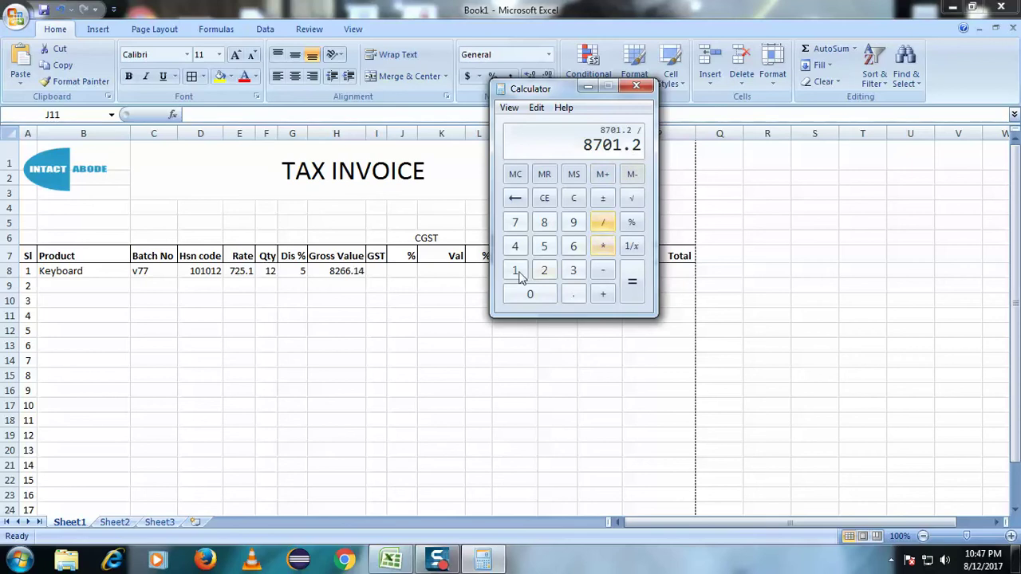
left_click(515, 270)
left_click(526, 295)
left_click(527, 294)
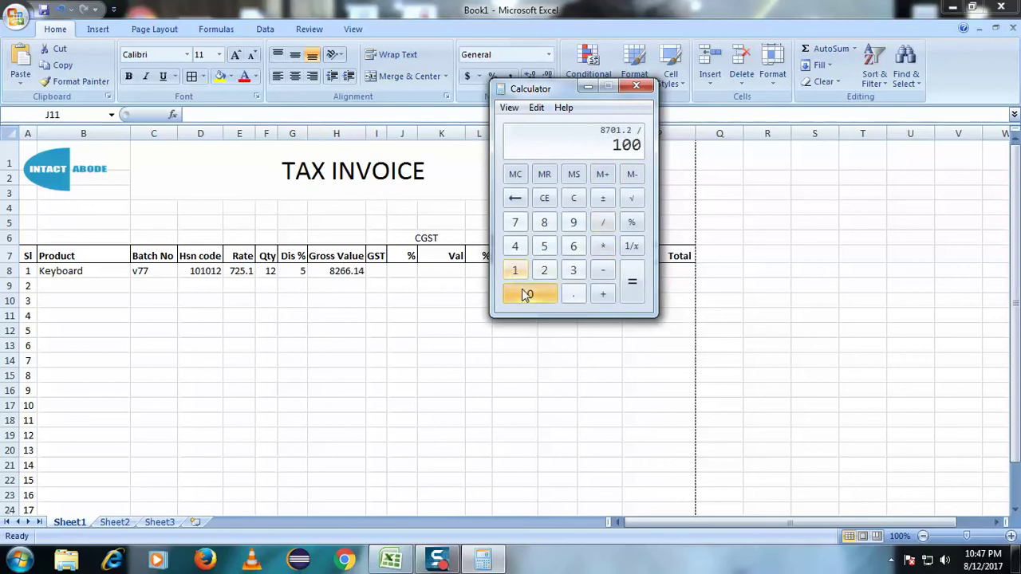
left_click(603, 246)
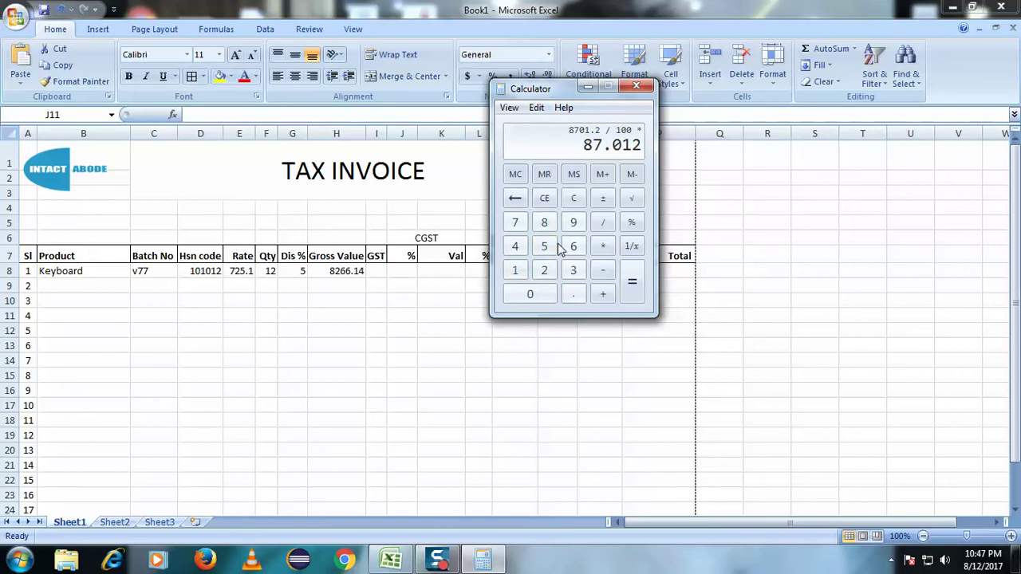
left_click(546, 247)
left_click(633, 295)
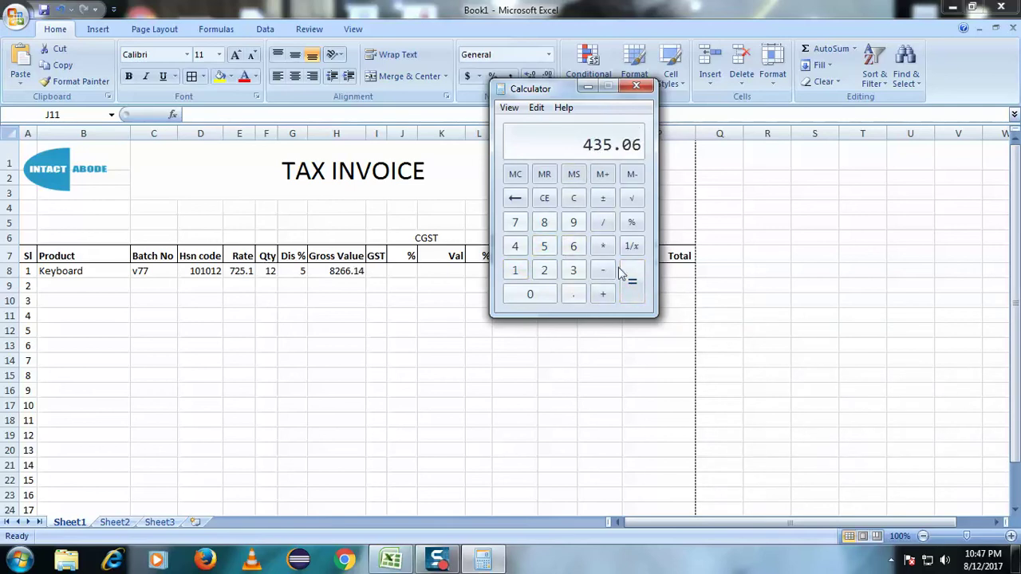
Try multiplying 425.10 by 5, giving 2125.5
left_click(630, 281)
left_click(516, 247)
left_click(544, 270)
left_click(544, 247)
left_click(573, 295)
left_click(516, 271)
left_click(529, 295)
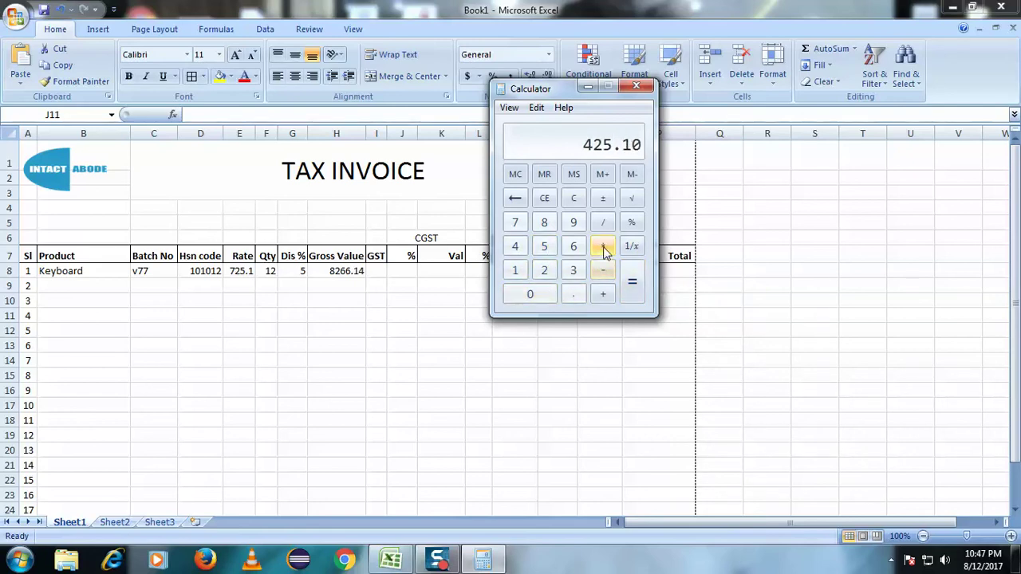
left_click(633, 283)
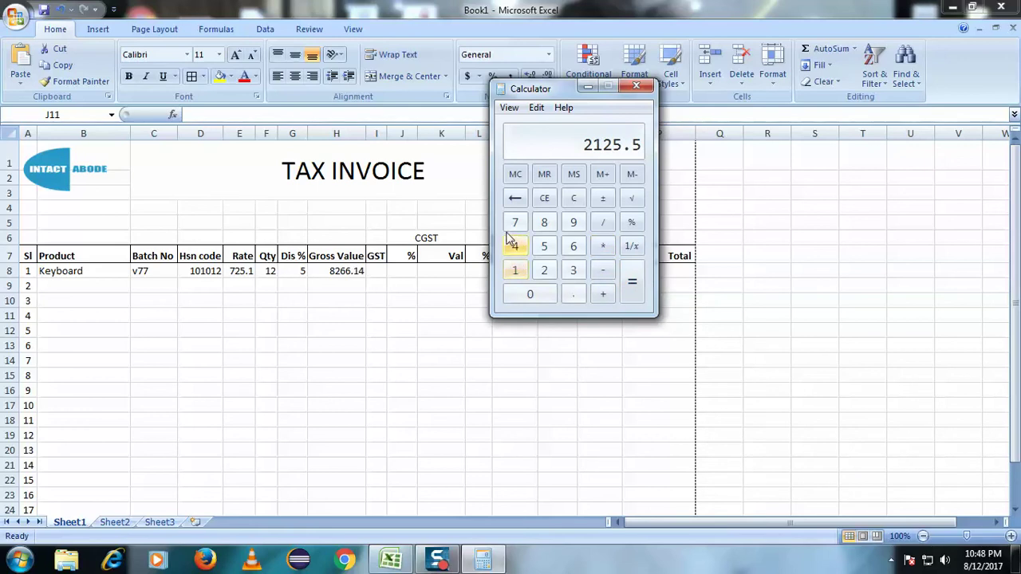
Re-enter 725.10 and begin another multiplication
left_click(516, 222)
left_click(544, 270)
left_click(544, 246)
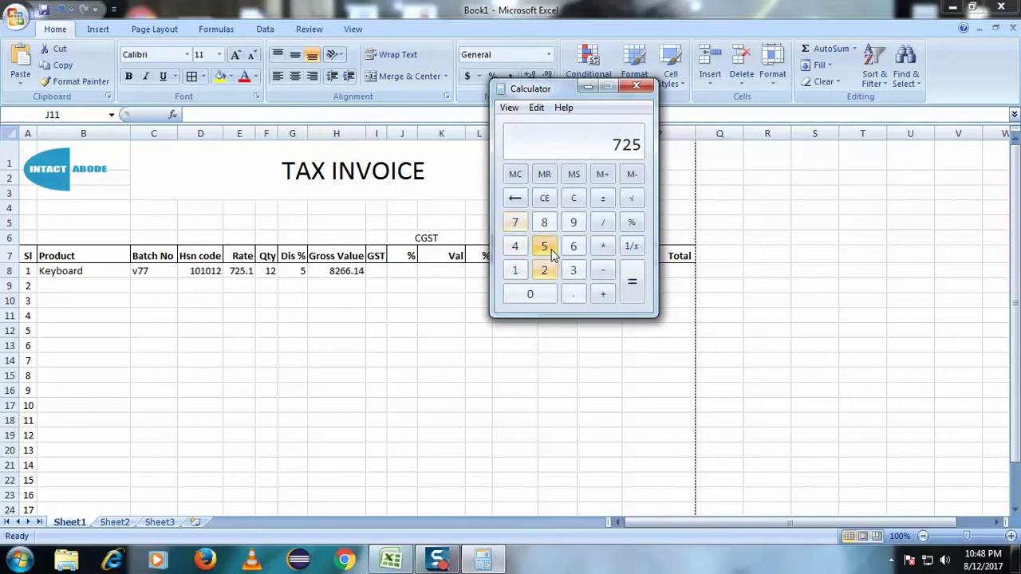
left_click(573, 295)
left_click(515, 270)
left_click(530, 294)
left_click(603, 247)
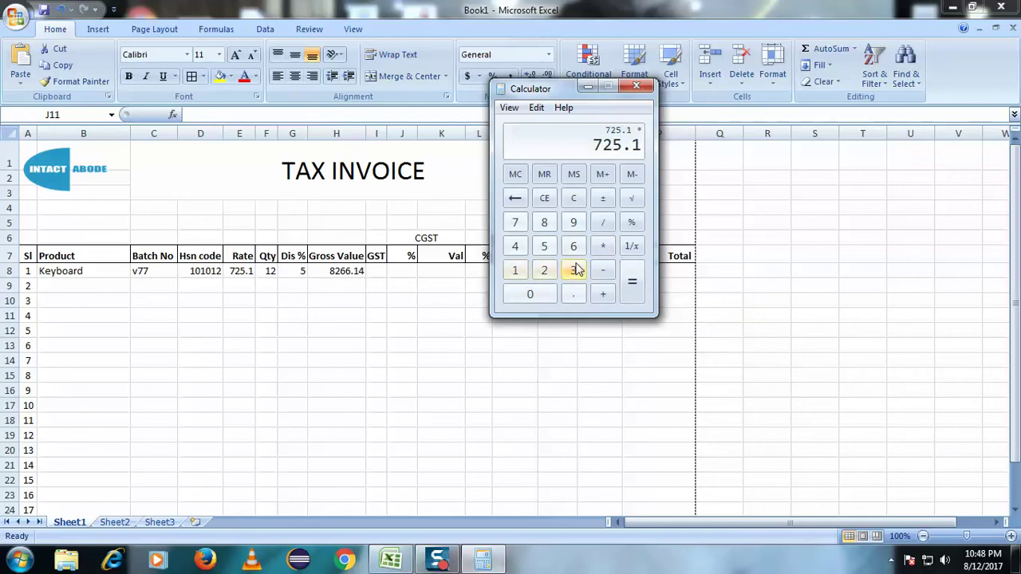
left_click(539, 298)
Clear with C, recompute 725.1 × 12 = 8701.2, and select cell R2
left_click(574, 198)
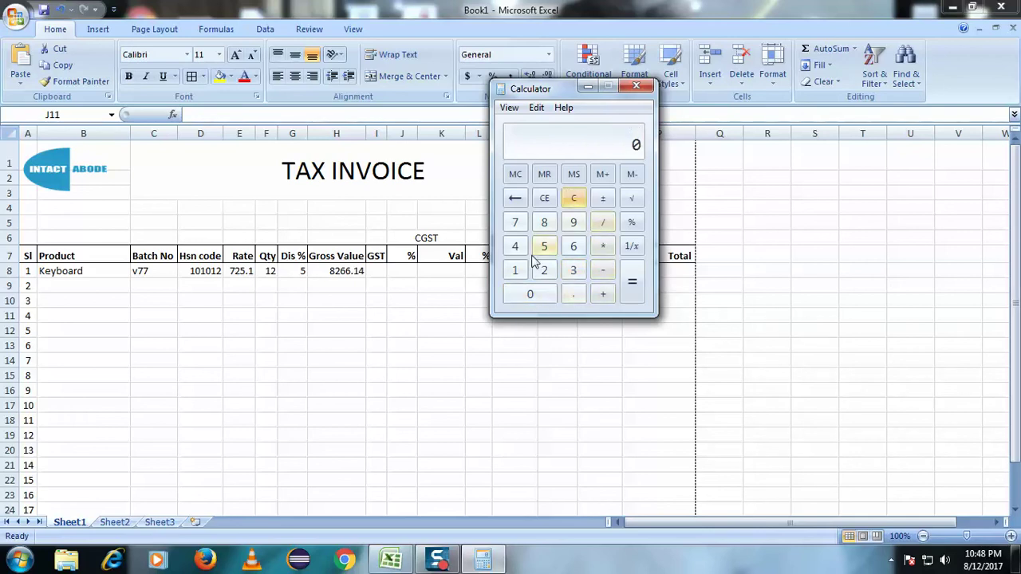
left_click(515, 222)
left_click(544, 270)
left_click(544, 247)
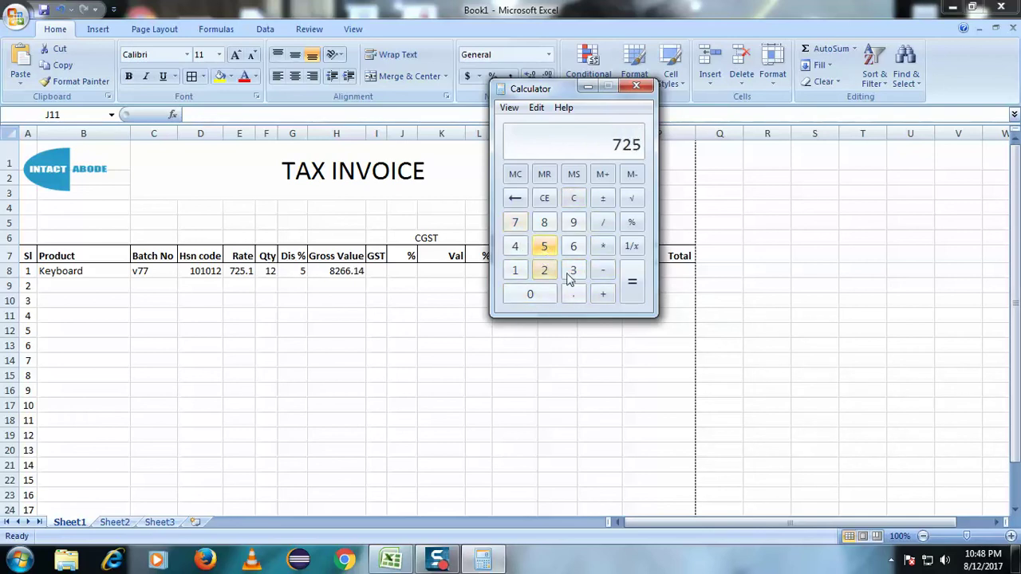
left_click(575, 294)
left_click(516, 270)
left_click(530, 295)
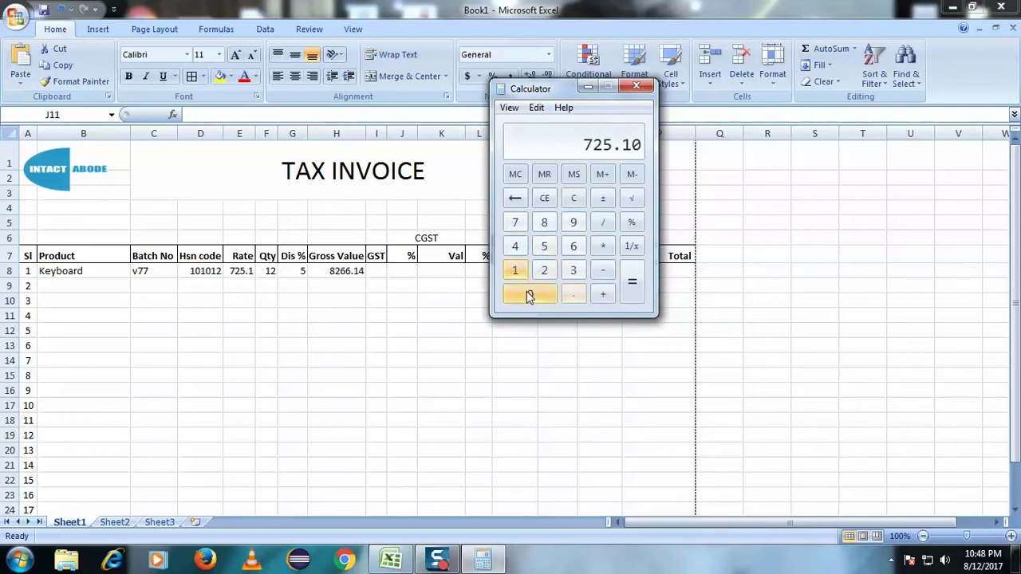
left_click(603, 246)
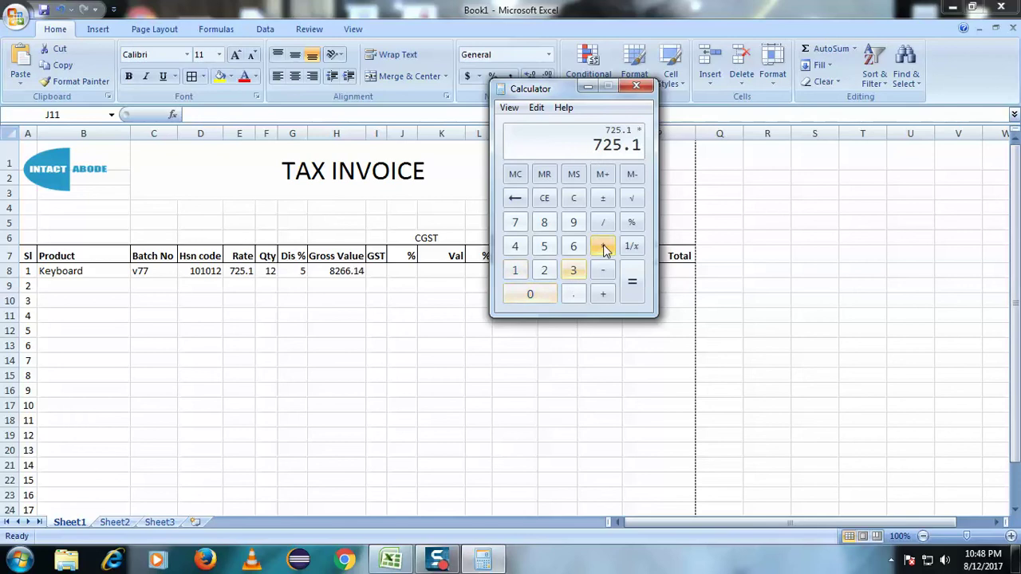
left_click(515, 271)
left_click(544, 270)
left_click(631, 279)
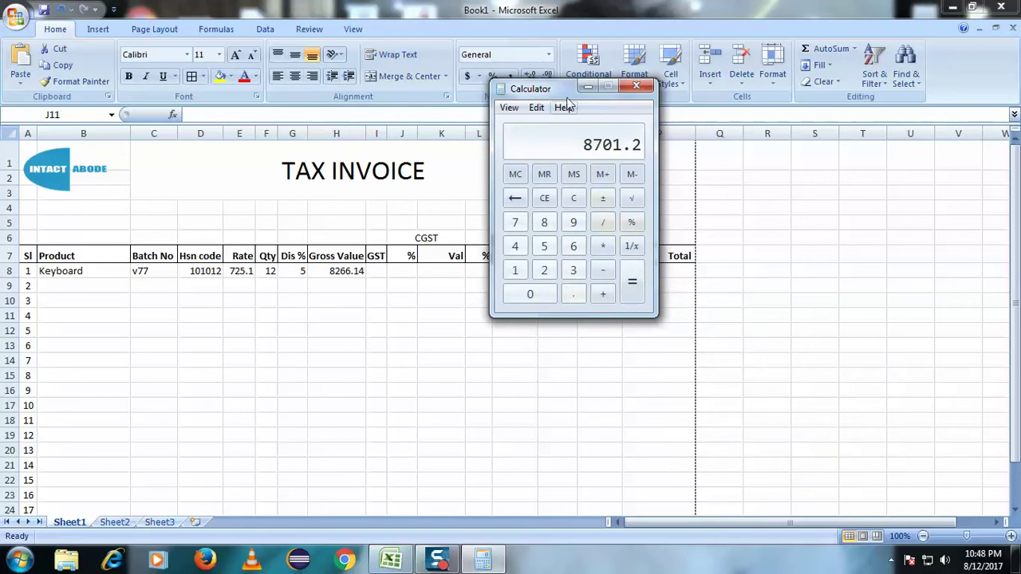
left_click_drag(561, 92, 483, 95)
left_click(766, 179)
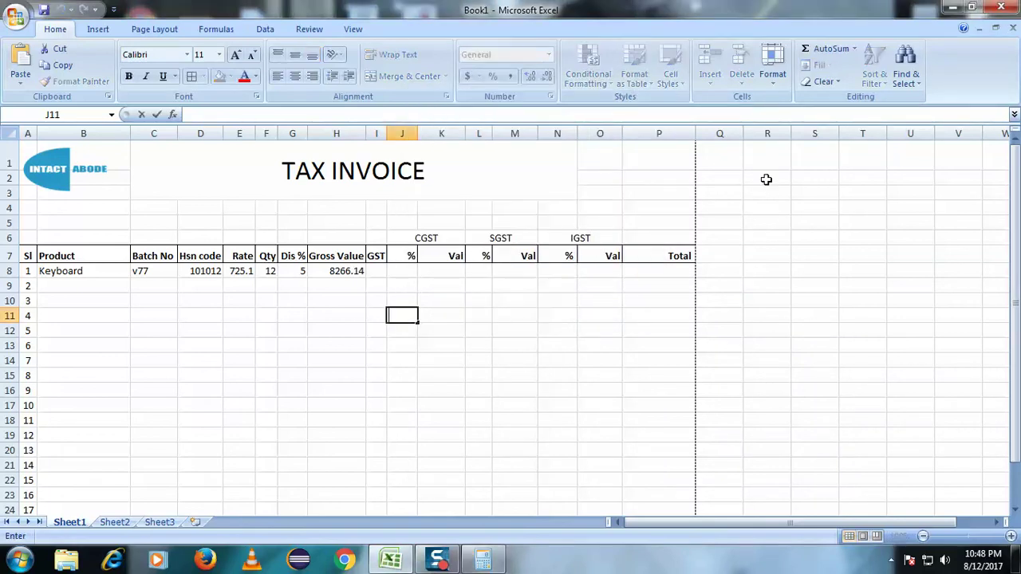
Note 8701.2 in cell R2 and bring Calculator back
type("8701.20")
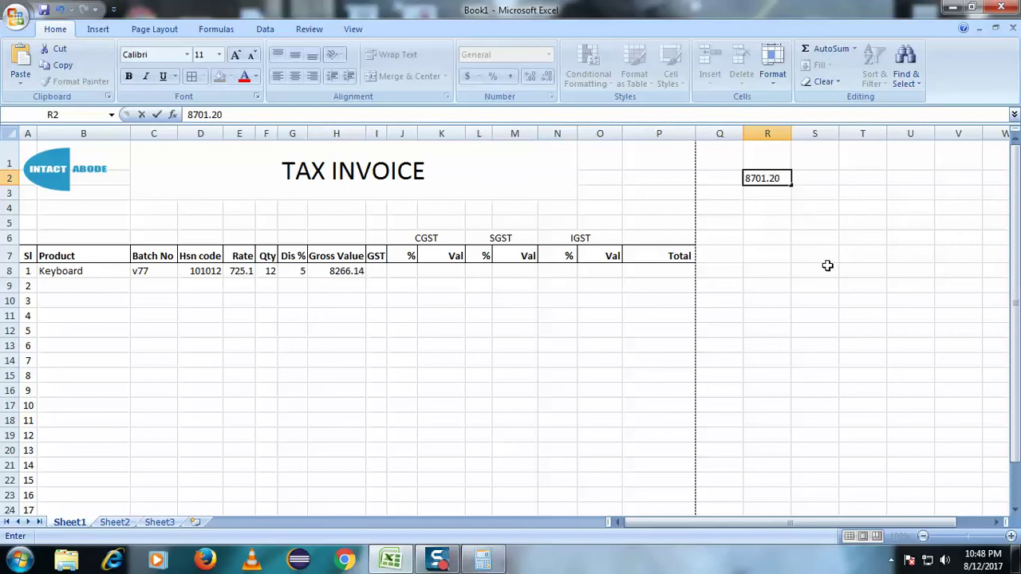
left_click(811, 286)
left_click(483, 558)
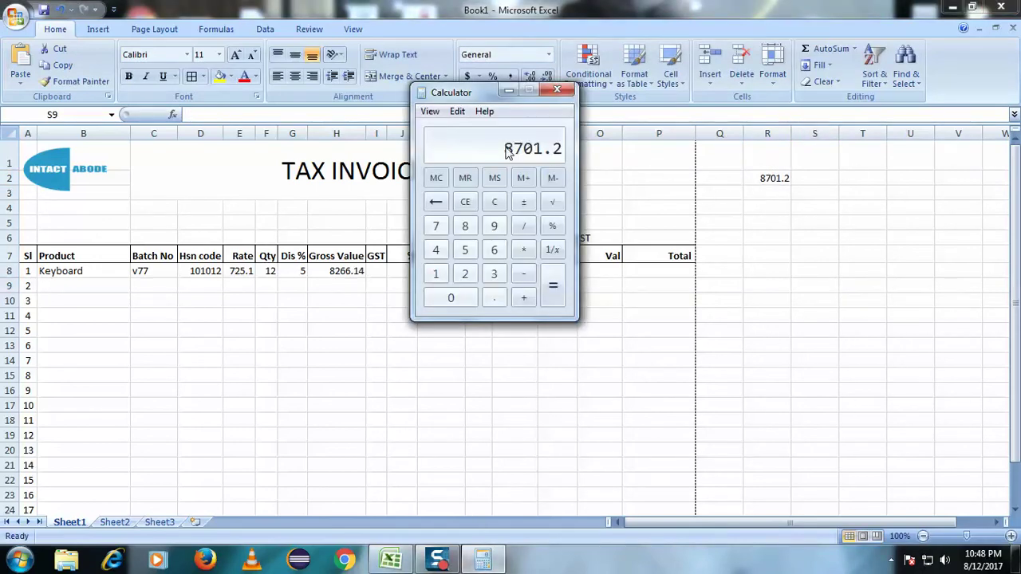
Compute 8701.2 / 100 × 5 = 435.06 in Calculator
left_click(523, 226)
left_click(435, 274)
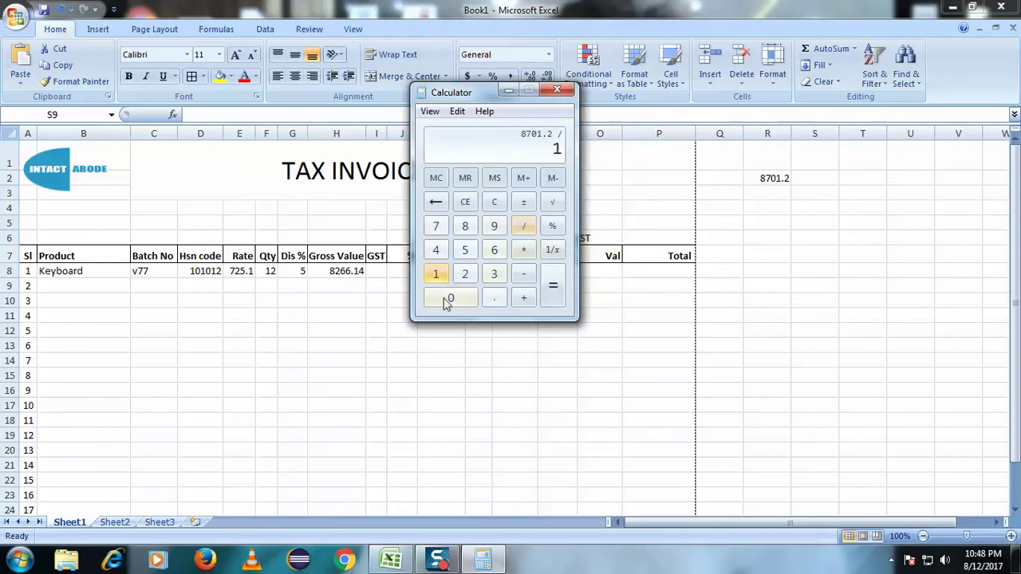
left_click(451, 297)
left_click(451, 297)
left_click(524, 250)
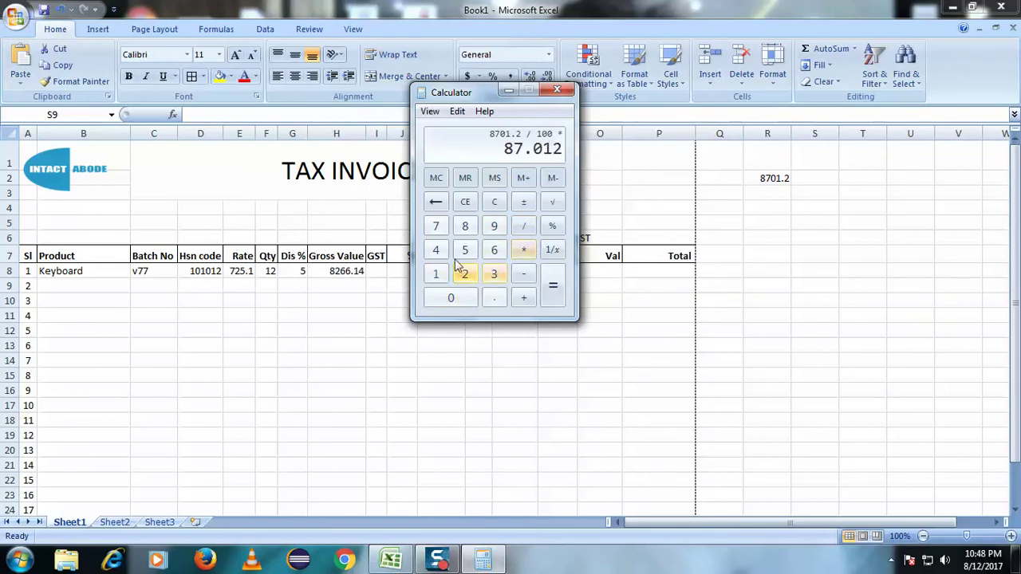
left_click(465, 249)
left_click(553, 286)
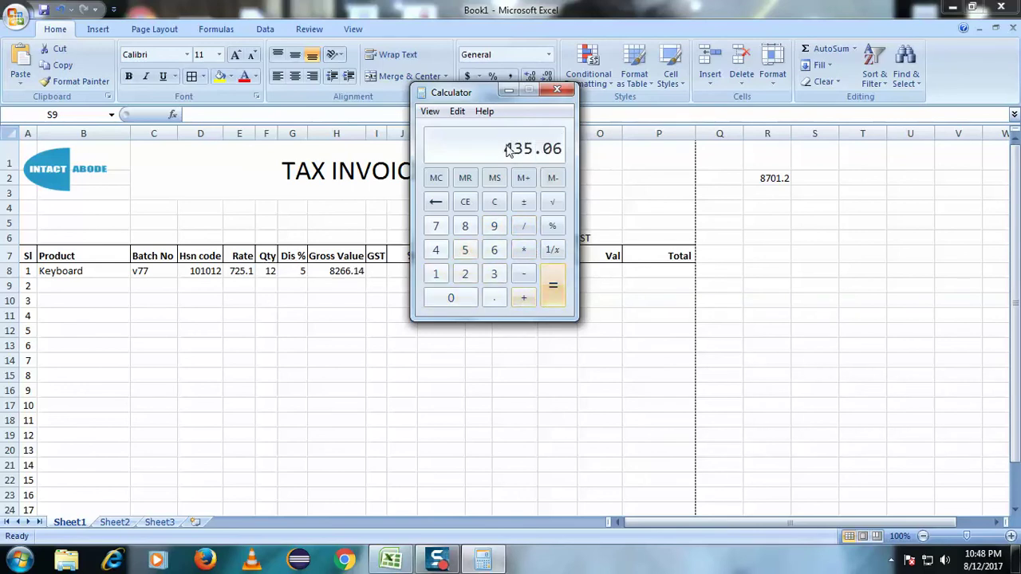
left_click(766, 195)
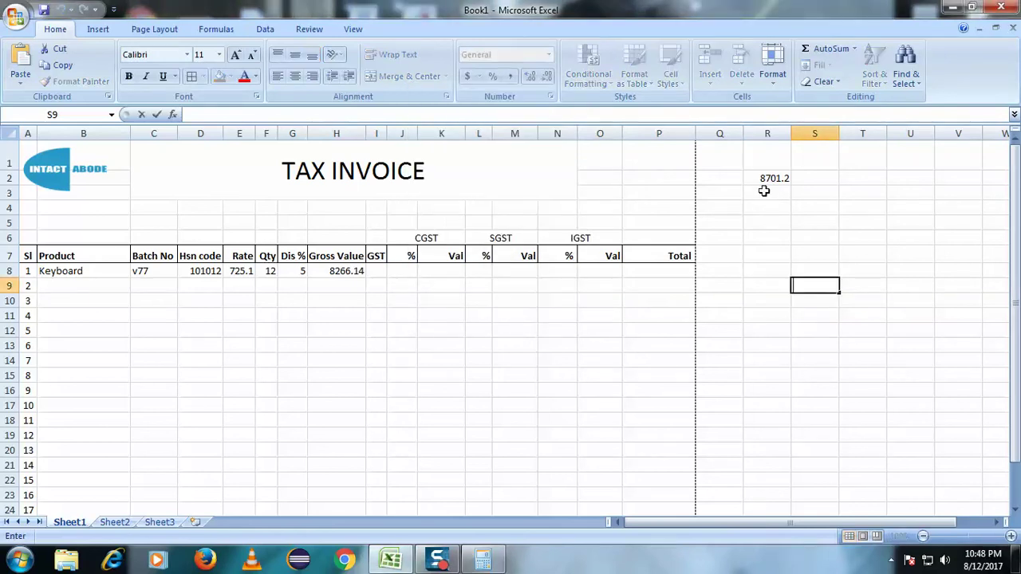
Enter 435.06 in cell R3
double_click(766, 193)
type("35")
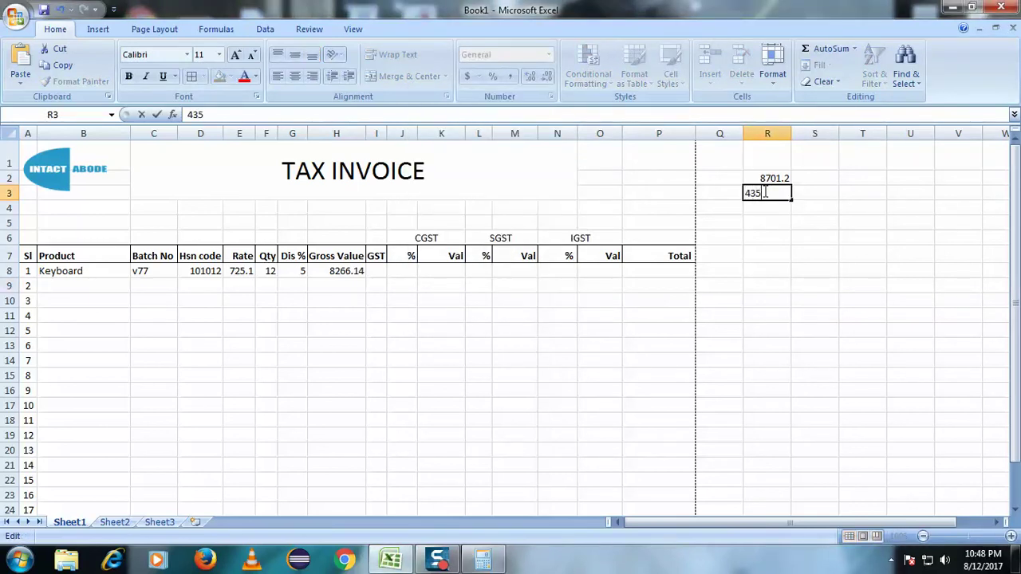
type(".06")
left_click(779, 222)
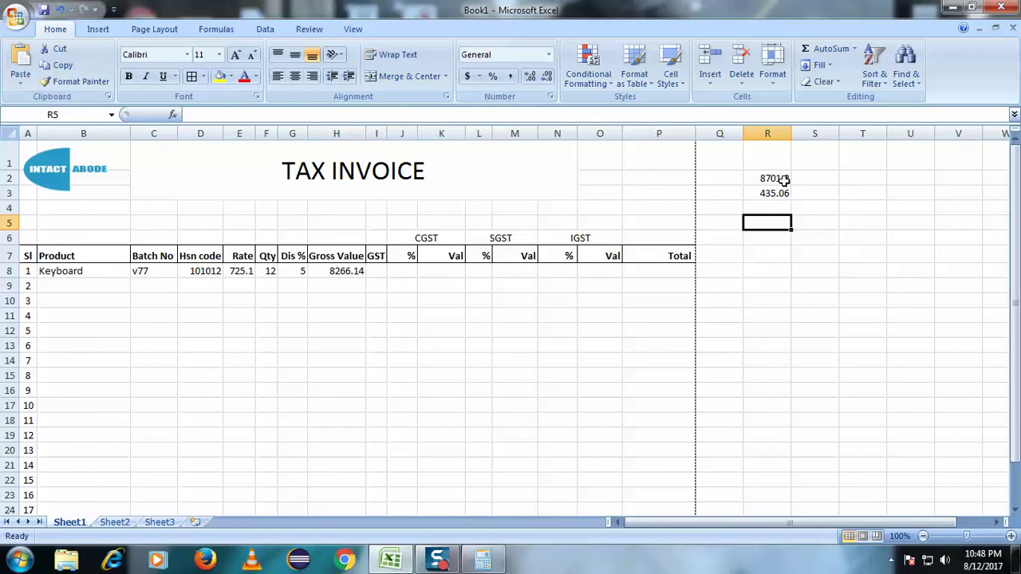
left_click_drag(780, 180, 783, 205)
left_click(775, 209)
left_click(772, 181)
Make R4 compute =SUM(R2-R3), giving 8266.14
left_click(773, 208)
type("=")
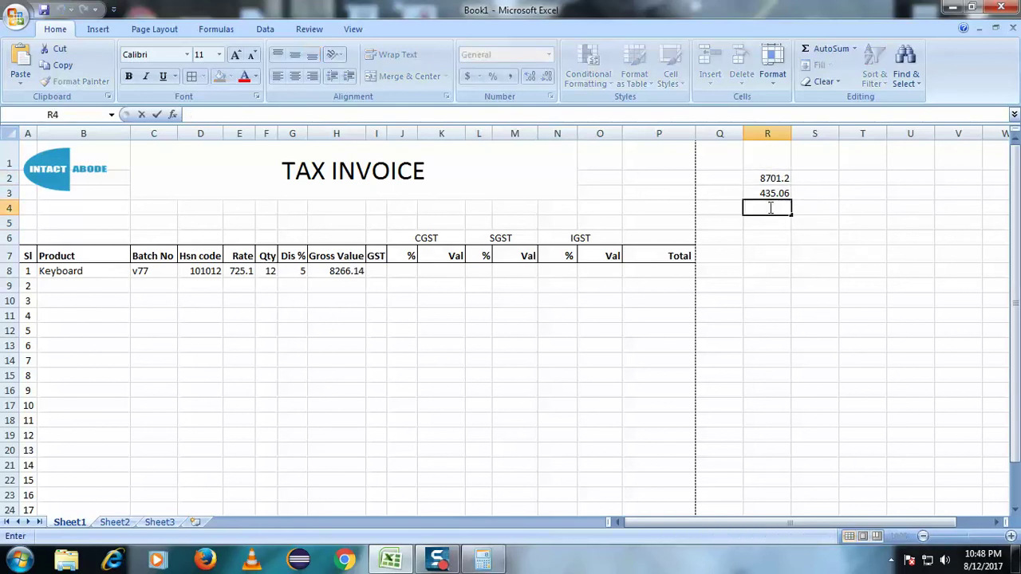
type("s")
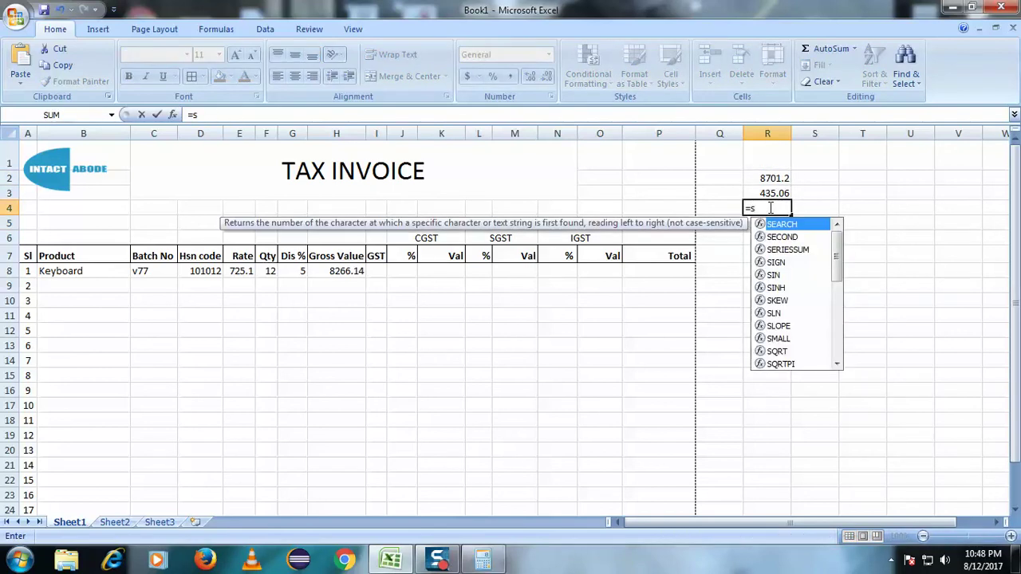
type("u")
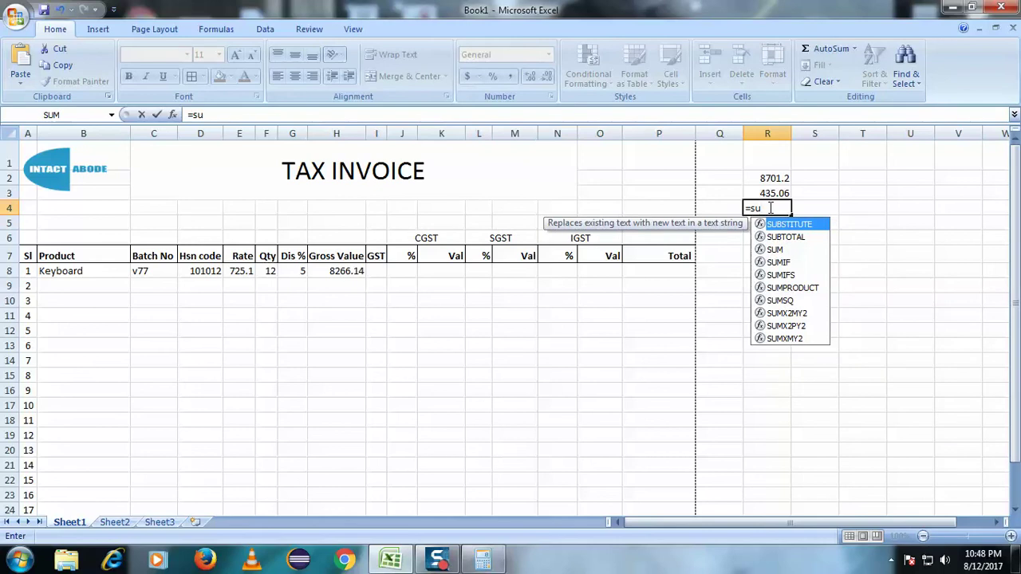
left_click(775, 251)
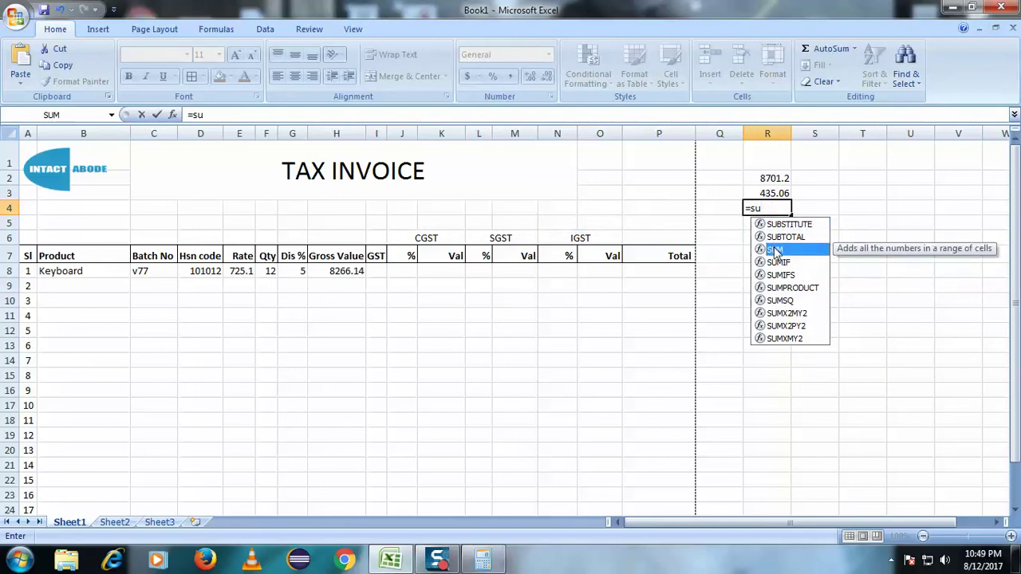
double_click(775, 250)
left_click(770, 176)
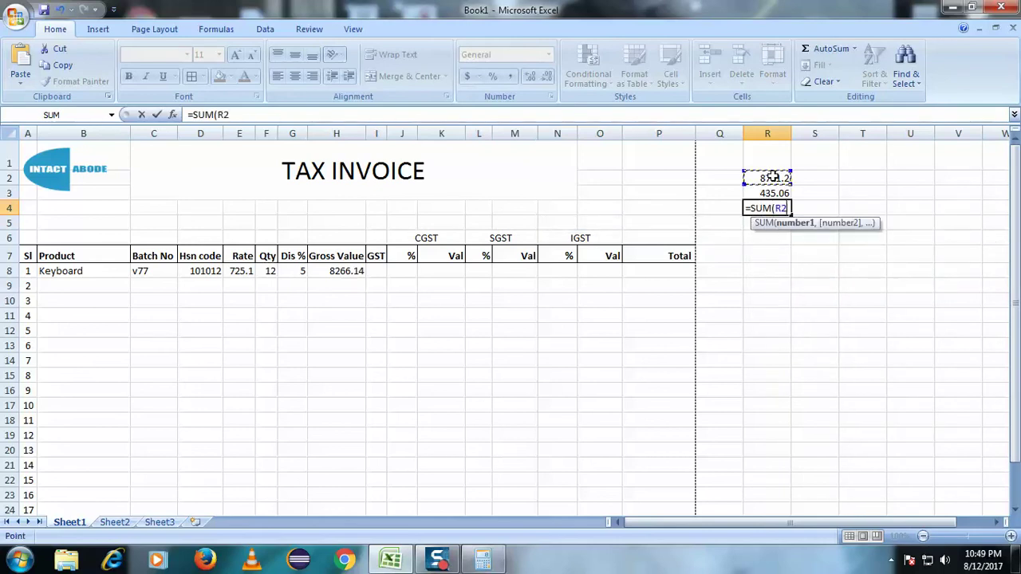
type("-")
left_click(775, 194)
type(")")
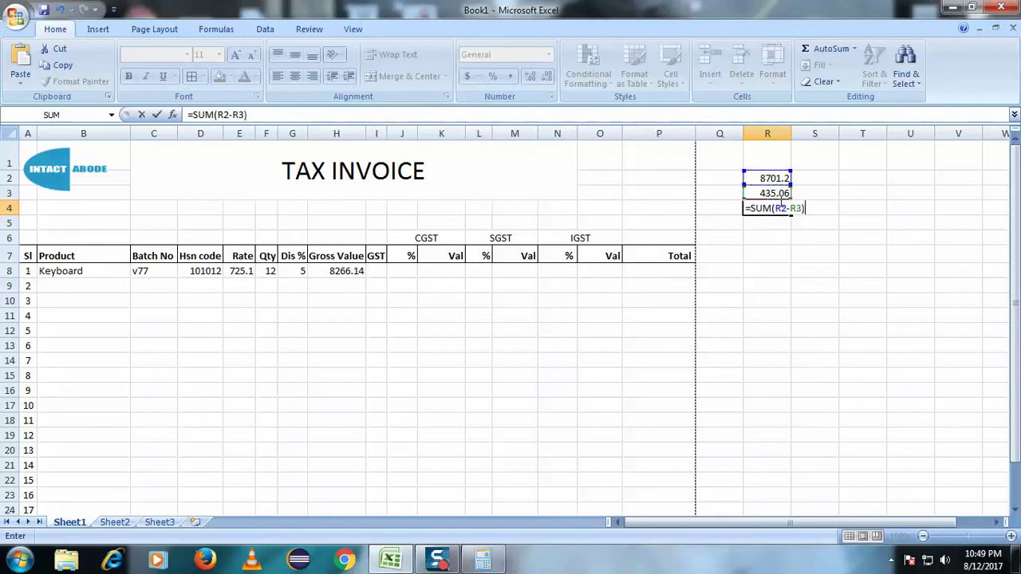
key("Return")
left_click(739, 285)
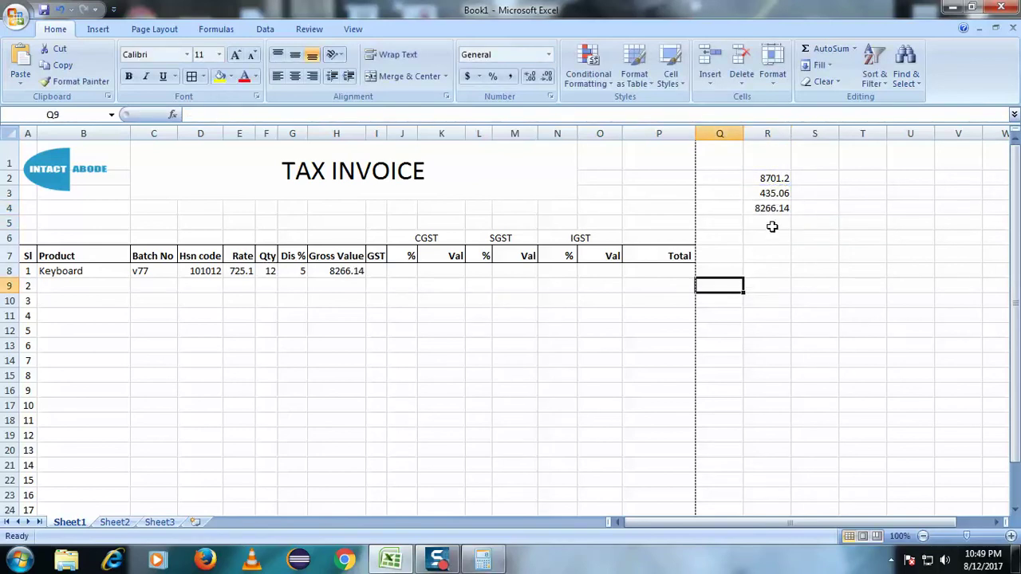
Change the Keyboard's GST rate in I8 from 28 to 5
left_click(352, 269)
left_click(345, 300)
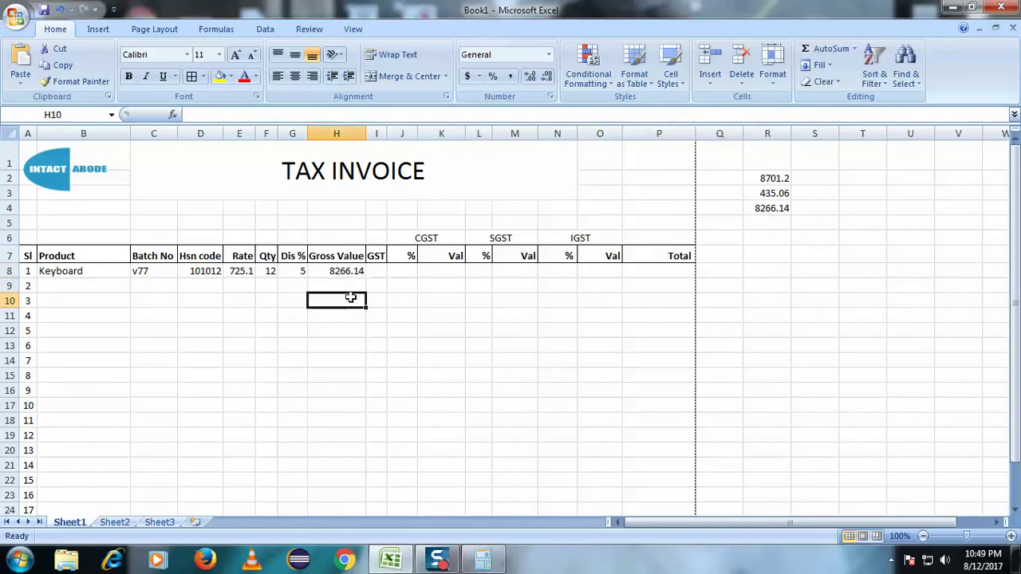
double_click(379, 273)
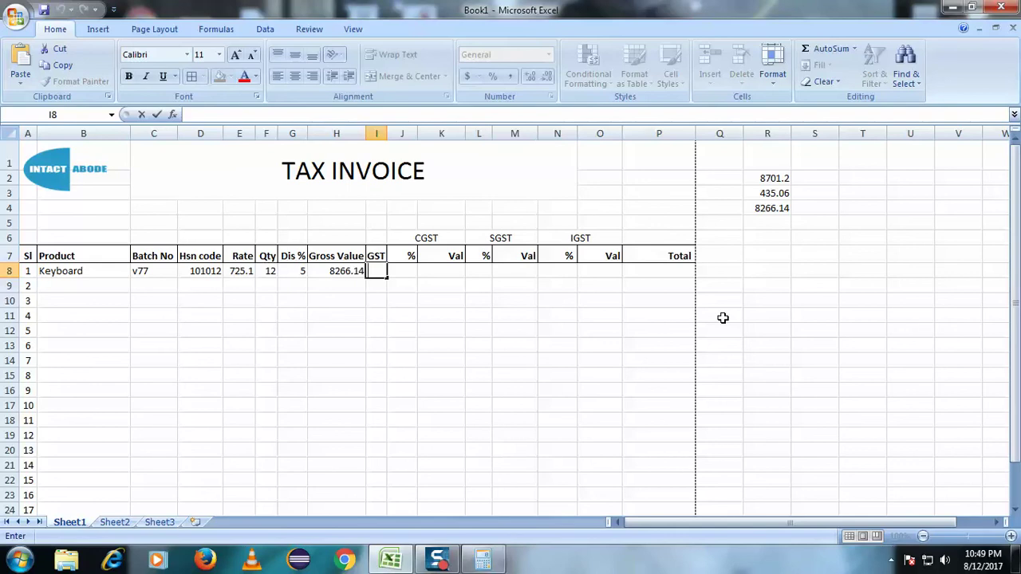
type("0")
left_click(425, 301)
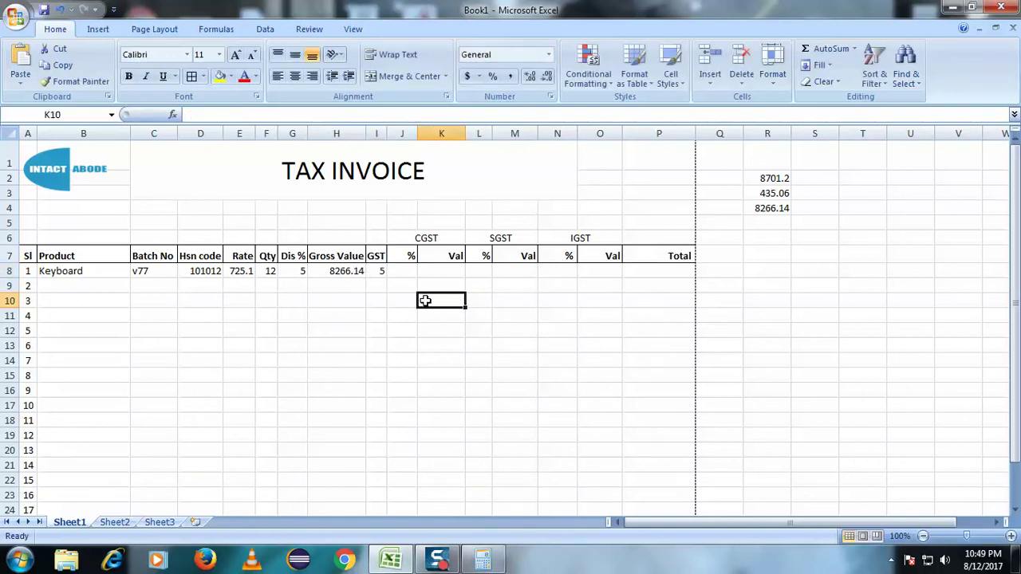
left_click(392, 314)
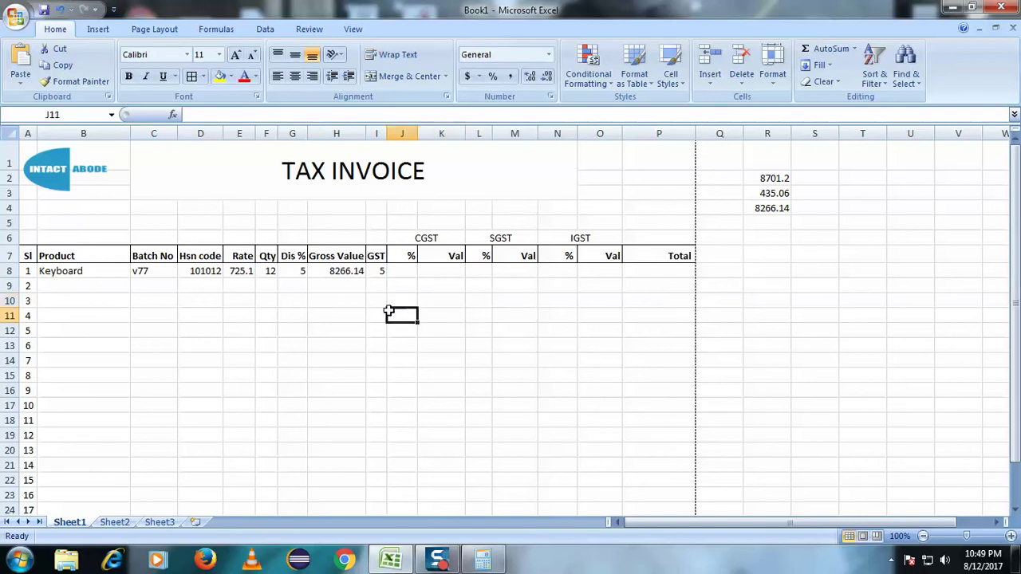
left_click(407, 271)
left_click(413, 297)
left_click(408, 271)
left_click(377, 272)
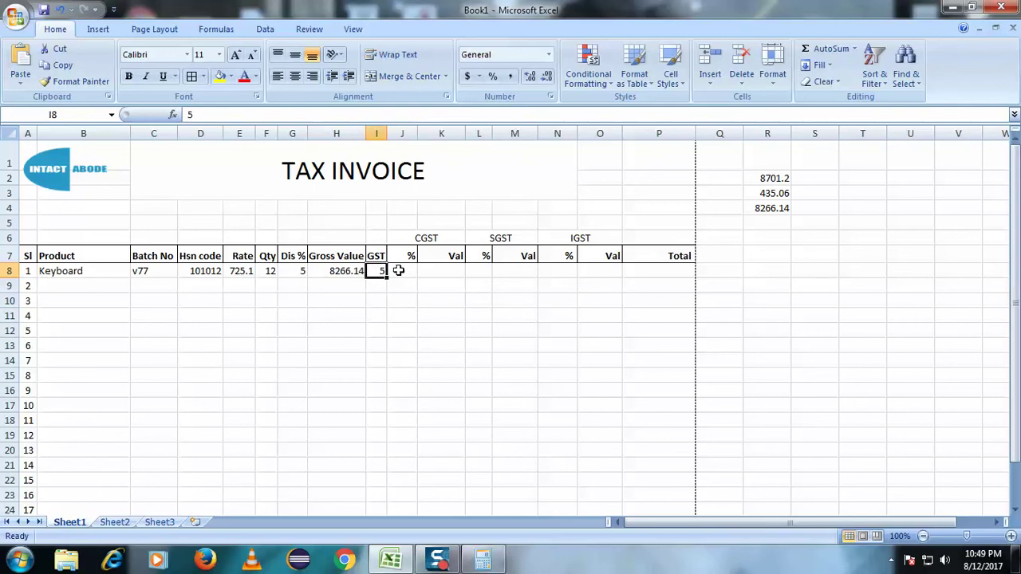
Start a SUM formula in the CGST % cell J8
left_click(402, 271)
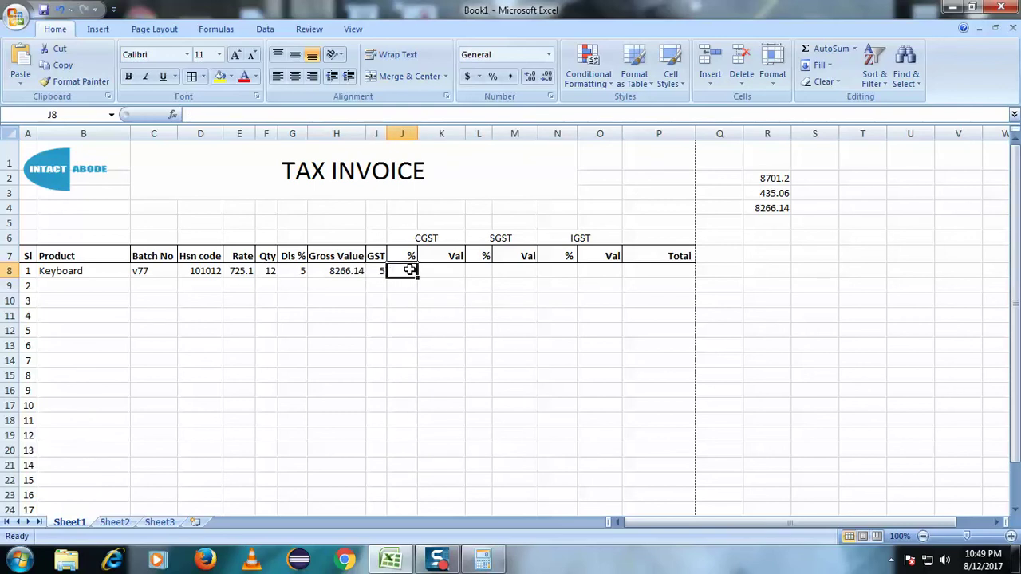
type("=")
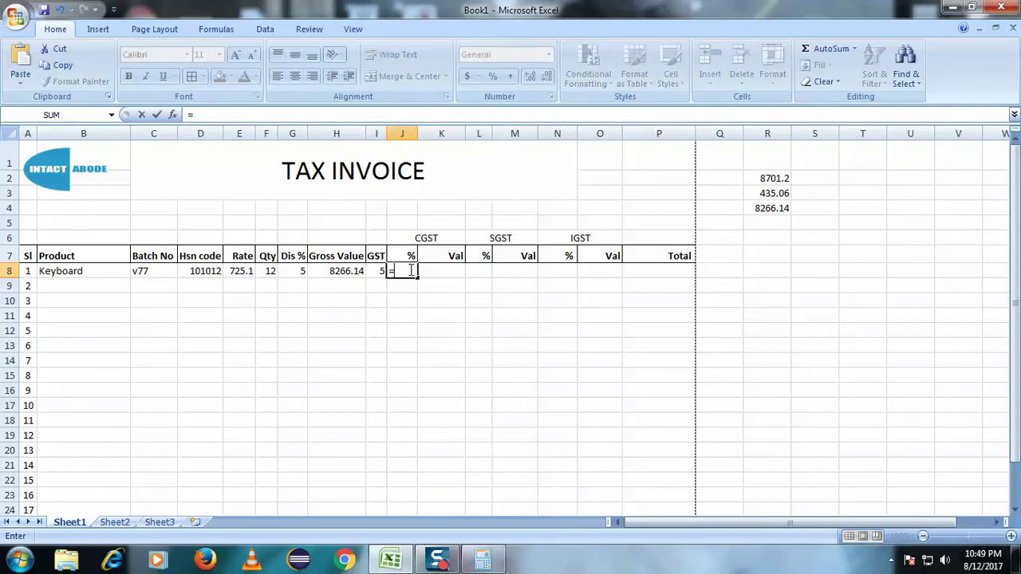
type("su")
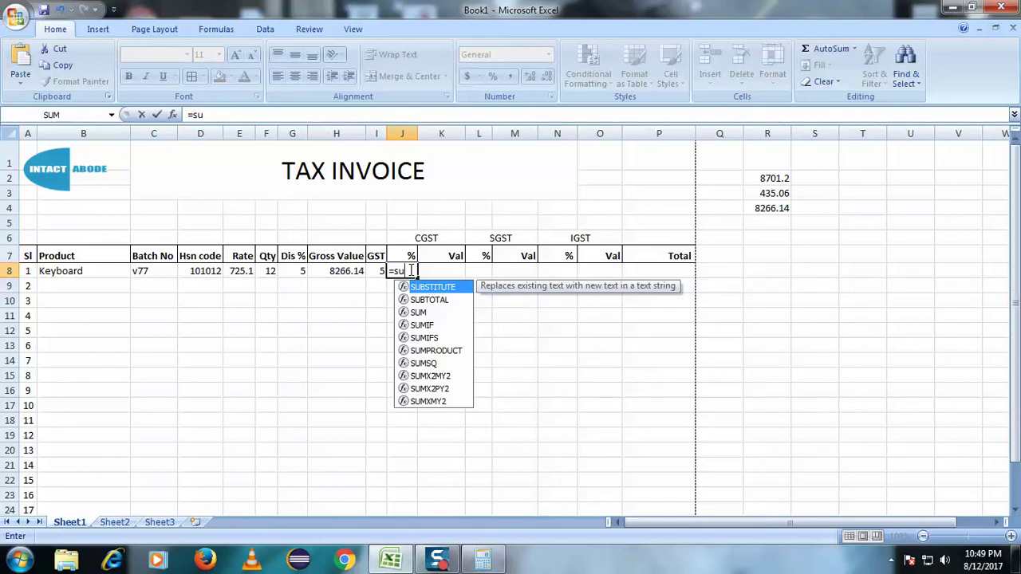
key("Down")
key("Down")
key("Return")
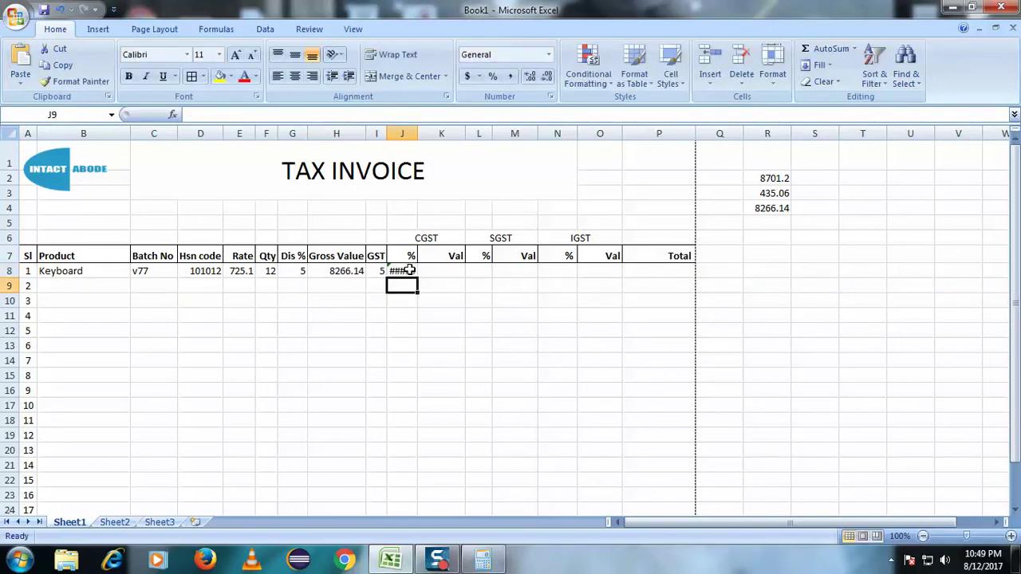
Complete J8 as =SUM(I8/2) so it shows 2.5
left_click(406, 272)
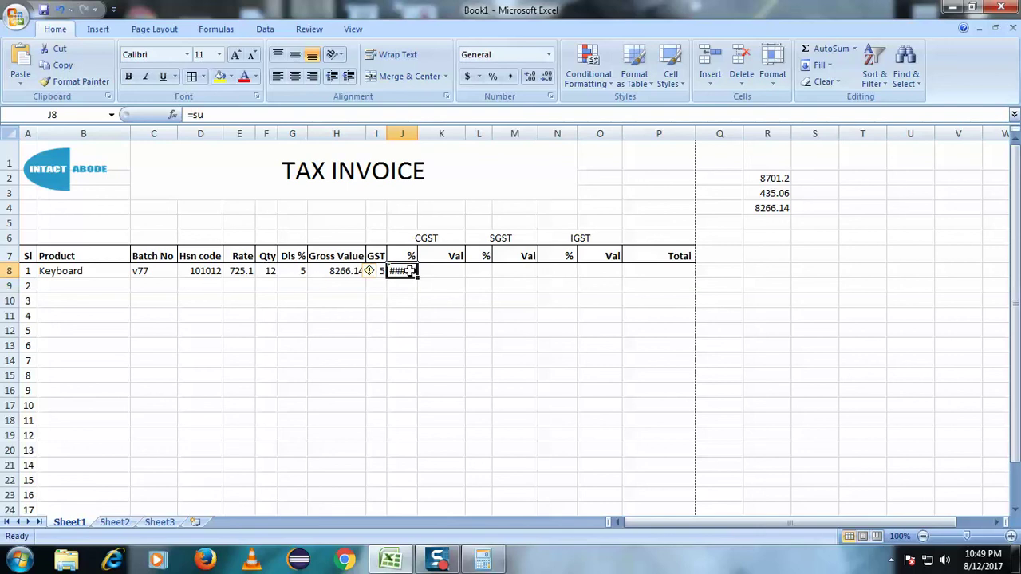
left_click(304, 119)
type("m")
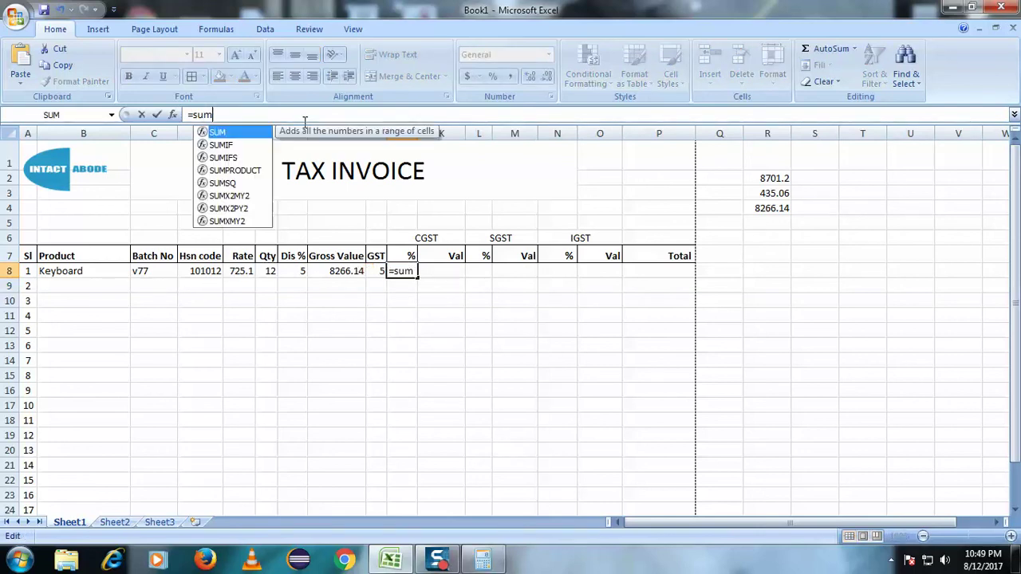
type("(")
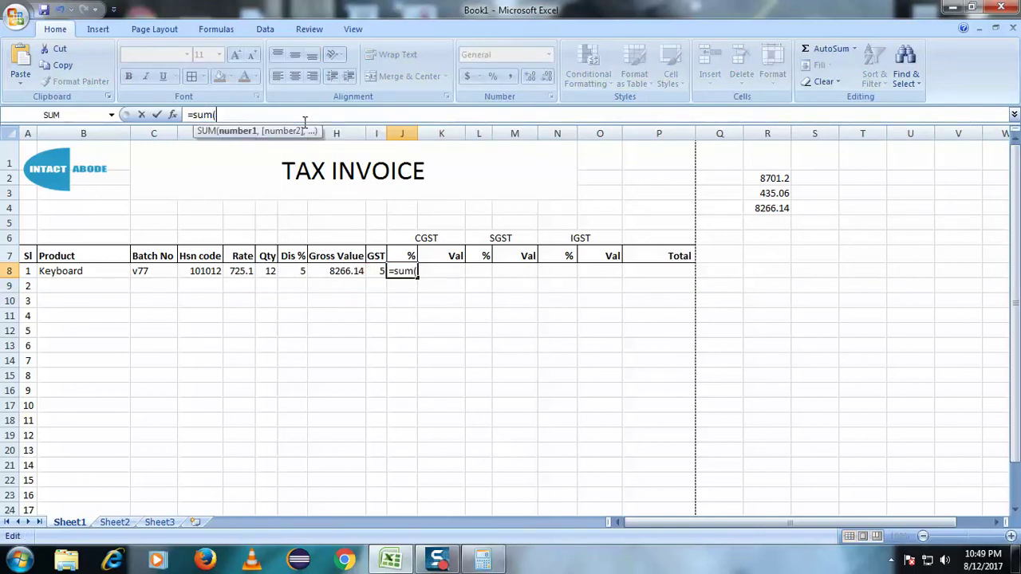
left_click(379, 272)
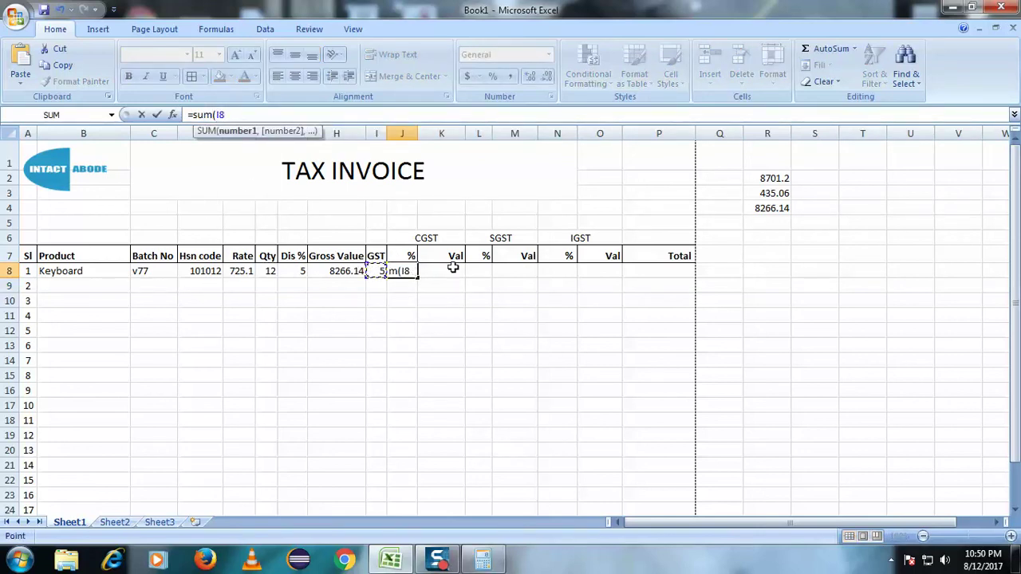
type("/2)")
left_click(441, 271)
left_click(402, 330)
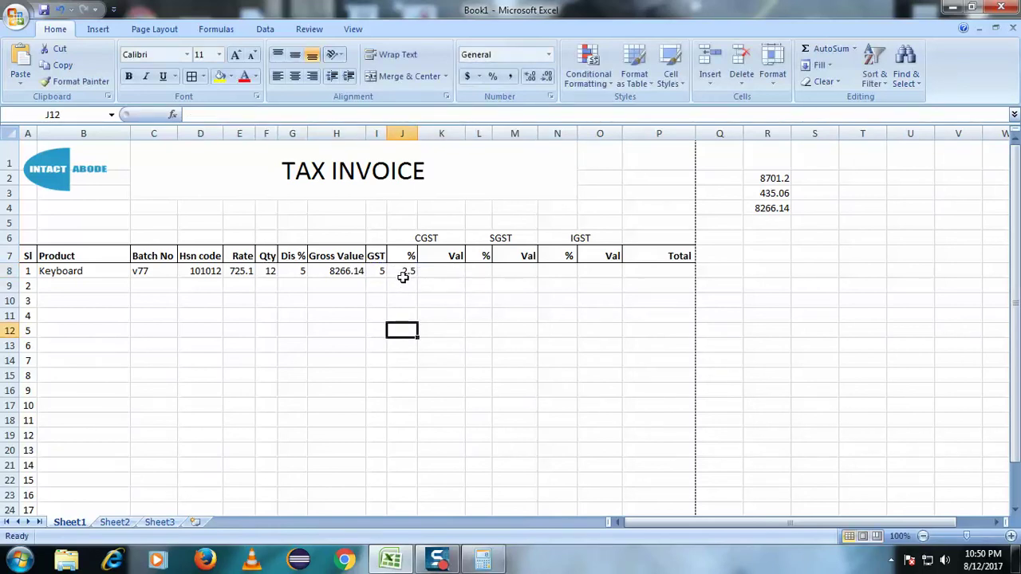
left_click(404, 272)
left_click(452, 272)
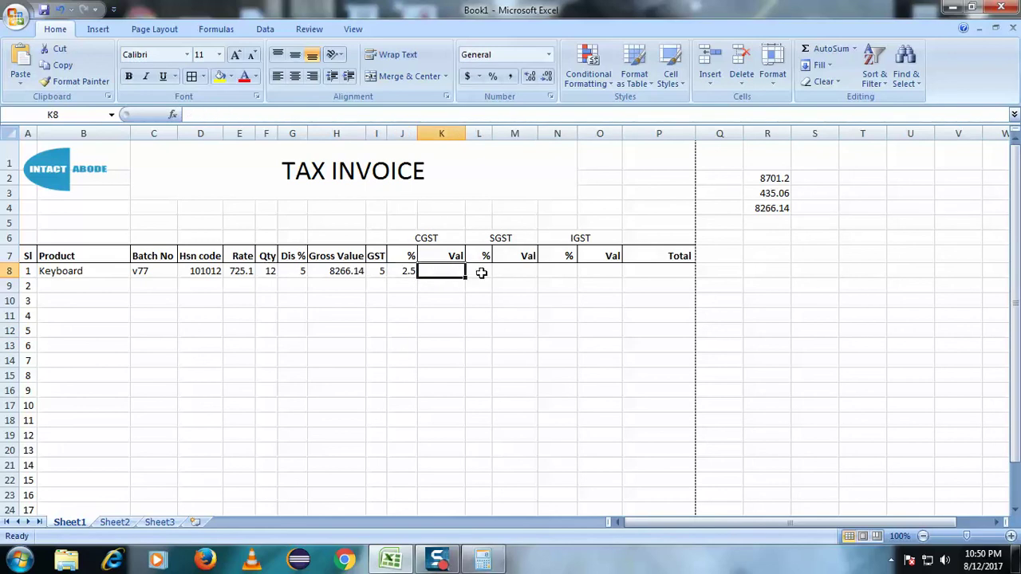
left_click(481, 273)
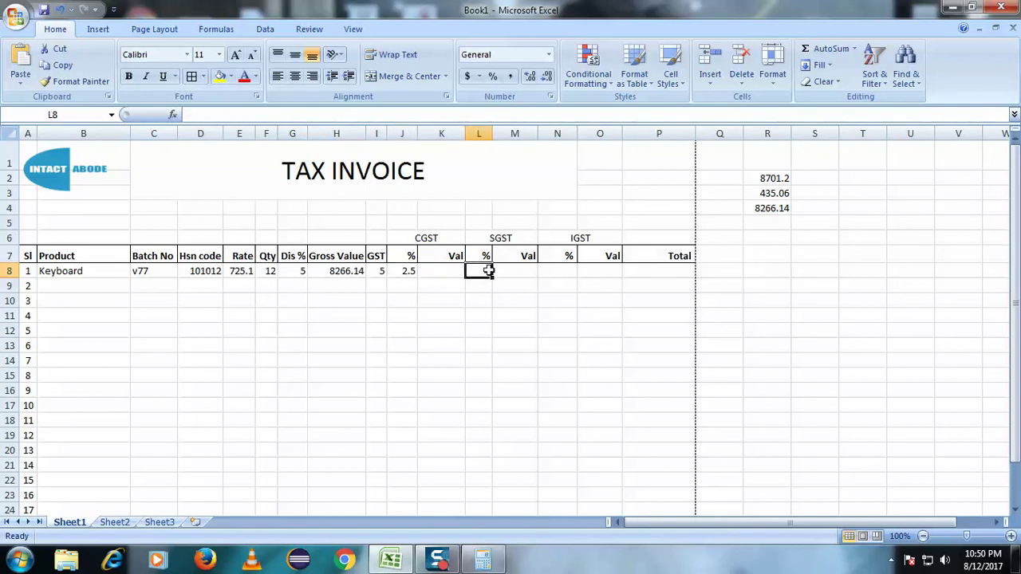
Apply All Borders to the CGST and SGST headers in J6:M6
left_click_drag(421, 241, 499, 238)
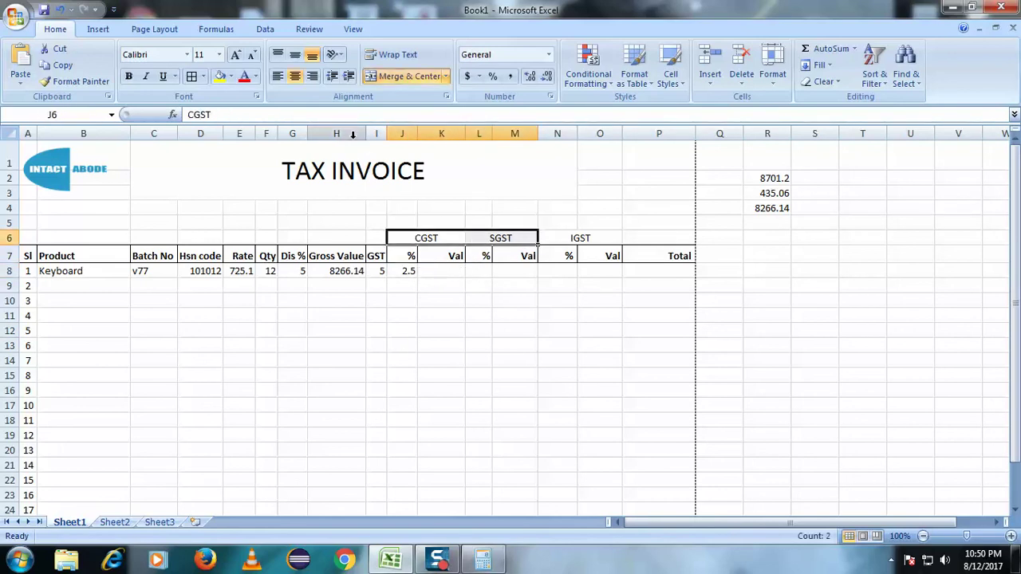
left_click(194, 76)
left_click(336, 222)
left_click(486, 314)
Apply All Borders to the merged IGST header in N6:O6
left_click(550, 236)
left_click(192, 77)
left_click(544, 344)
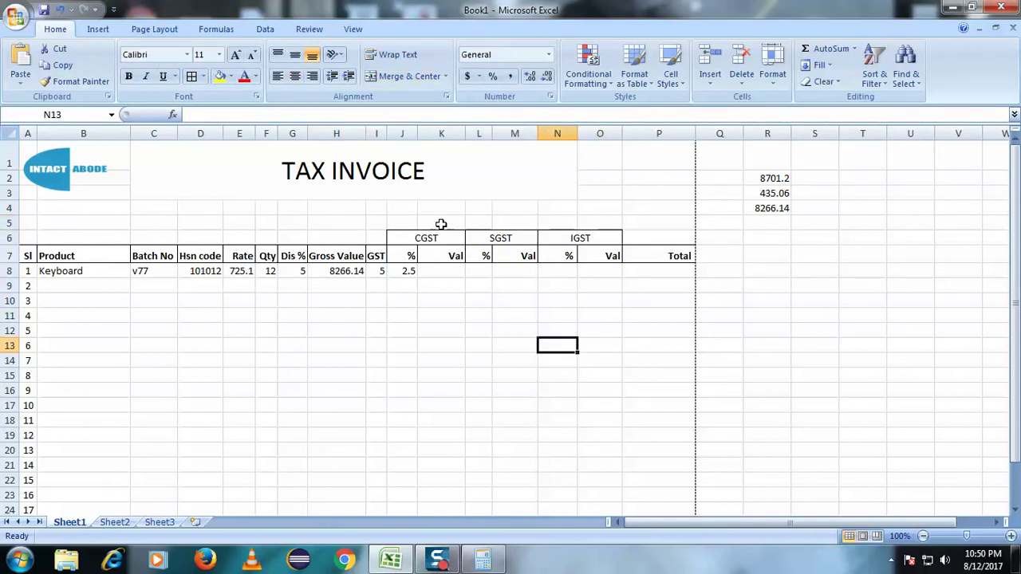
left_click(446, 256)
left_click(437, 273)
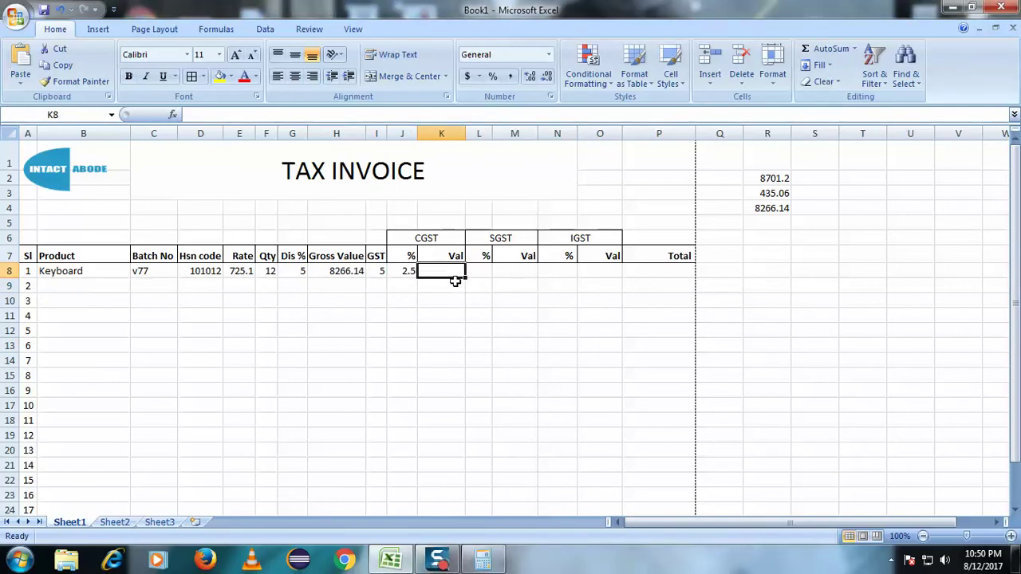
Enter =SUM(I8/2) in the Keyboard's SGST % cell L8
left_click(443, 316)
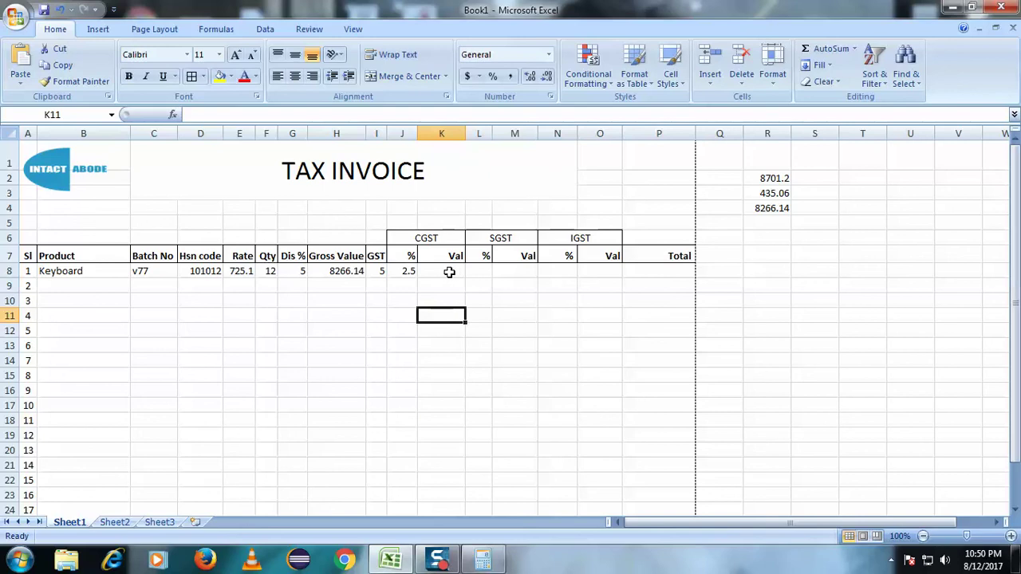
left_click(407, 273)
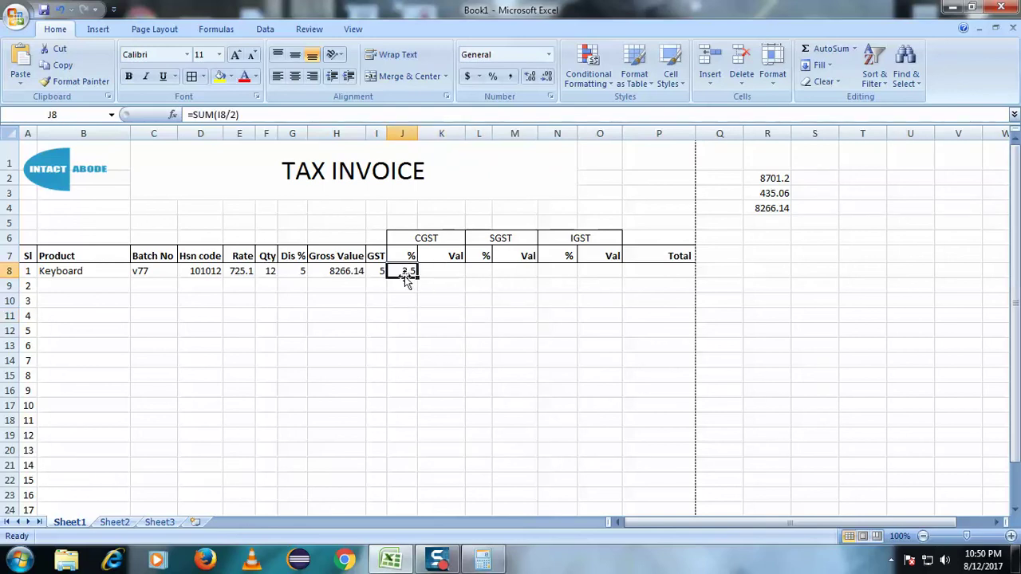
left_click(488, 272)
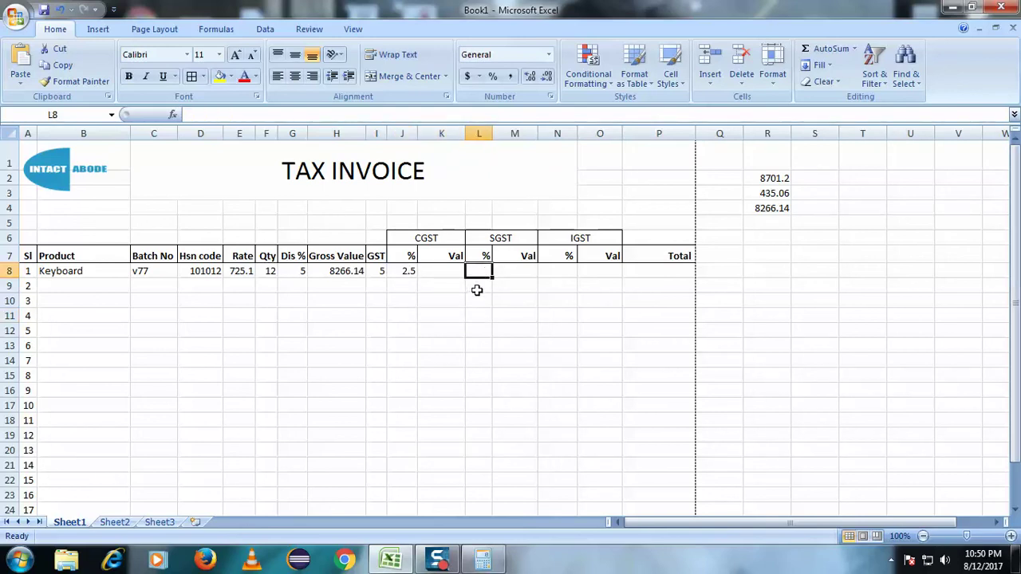
left_click(377, 115)
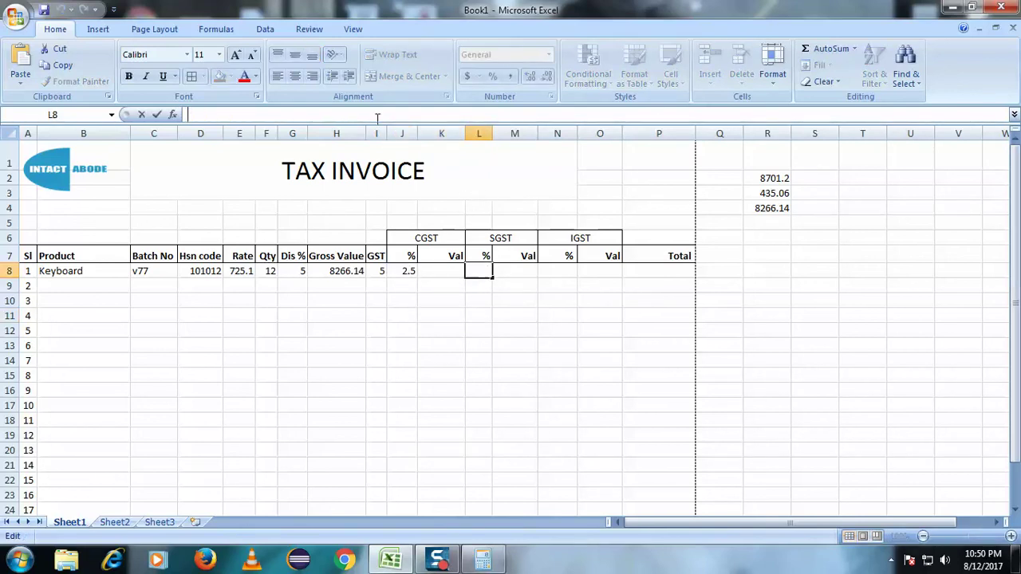
type("=sum(")
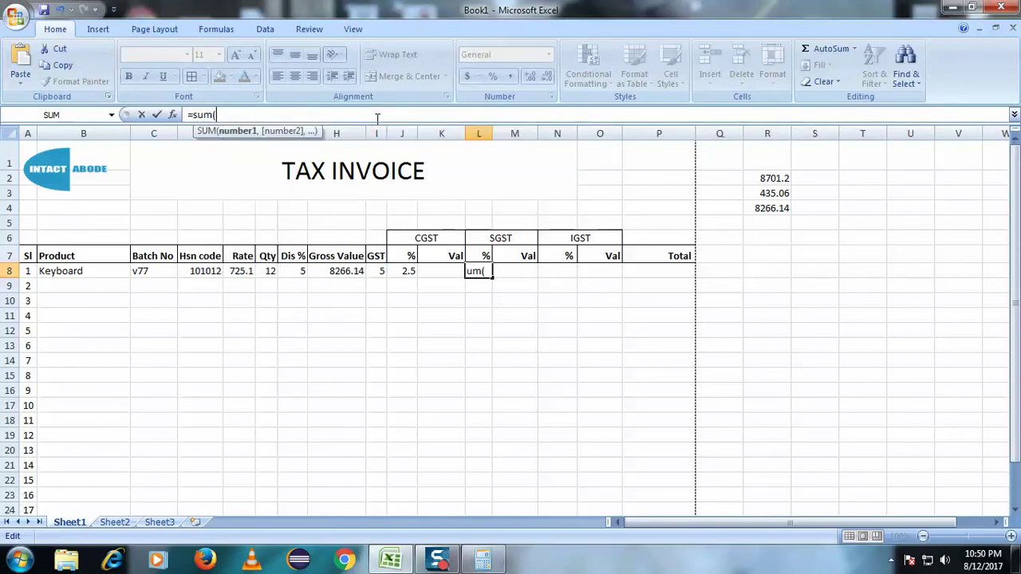
left_click(376, 272)
type("?")
type("2")
key("BackSpace")
type("2")
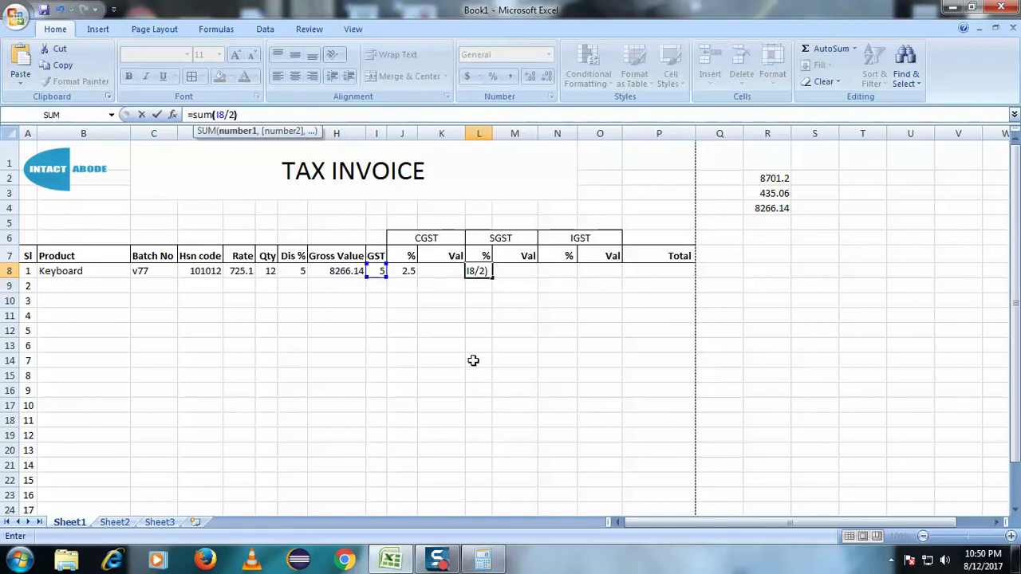
left_click(475, 359)
Compare L8's 2.5 result with the GST rate and the CGST % formula
left_click(380, 276)
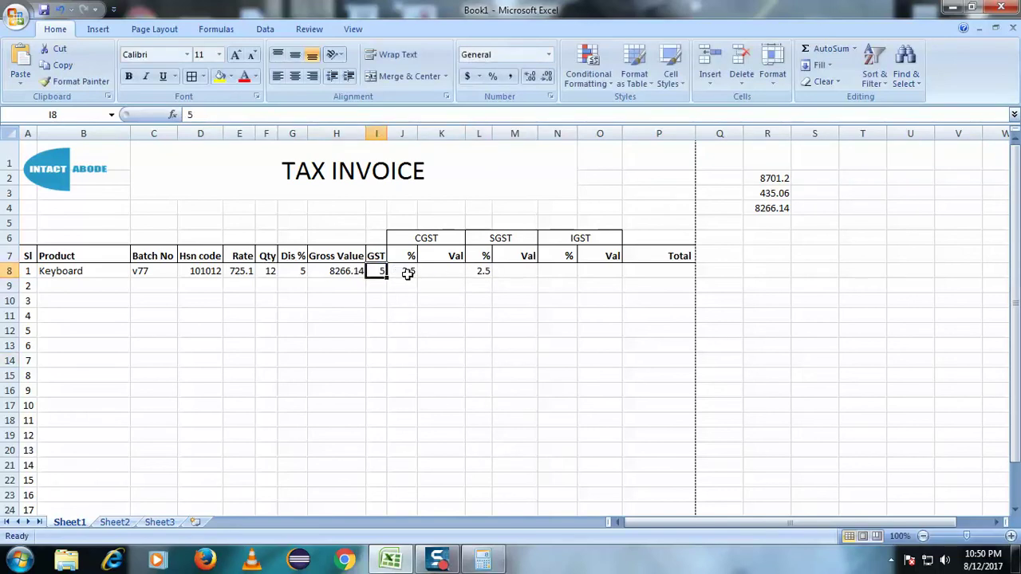
left_click(406, 273)
left_click(490, 273)
left_click(407, 271)
left_click(481, 273)
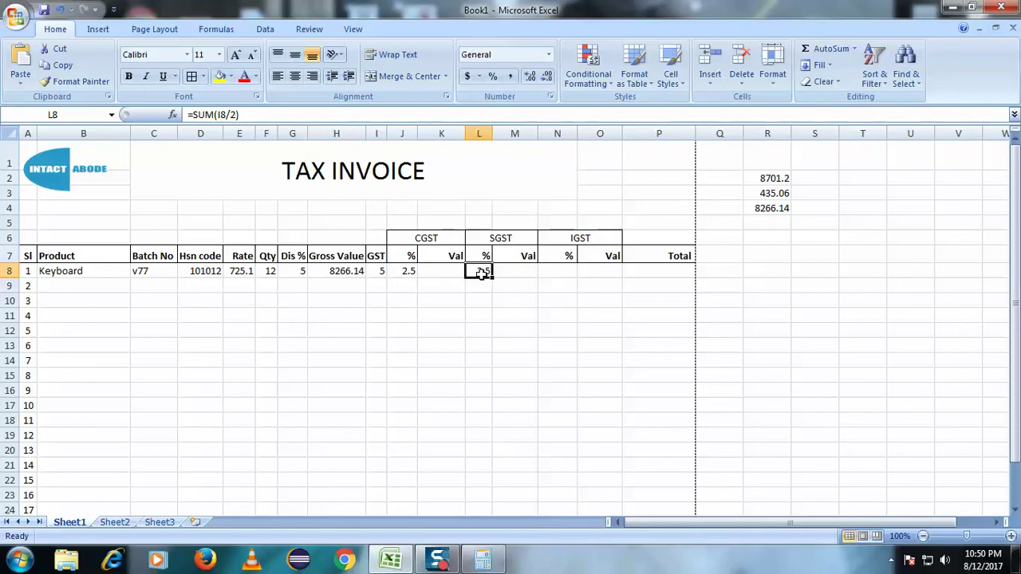
left_click(568, 271)
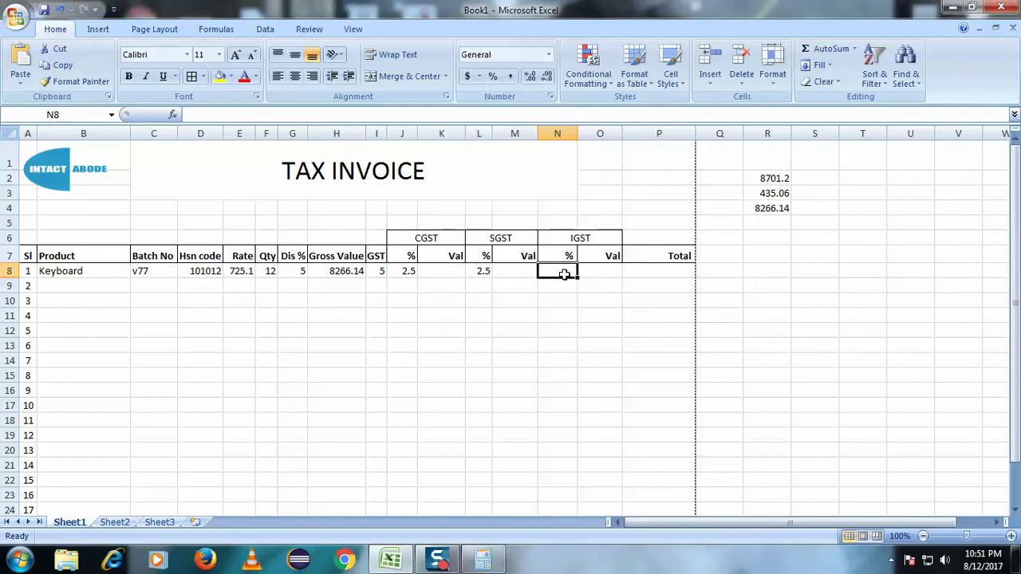
Try a SUM formula referencing I8 in the IGST % cell N8
left_click(506, 319)
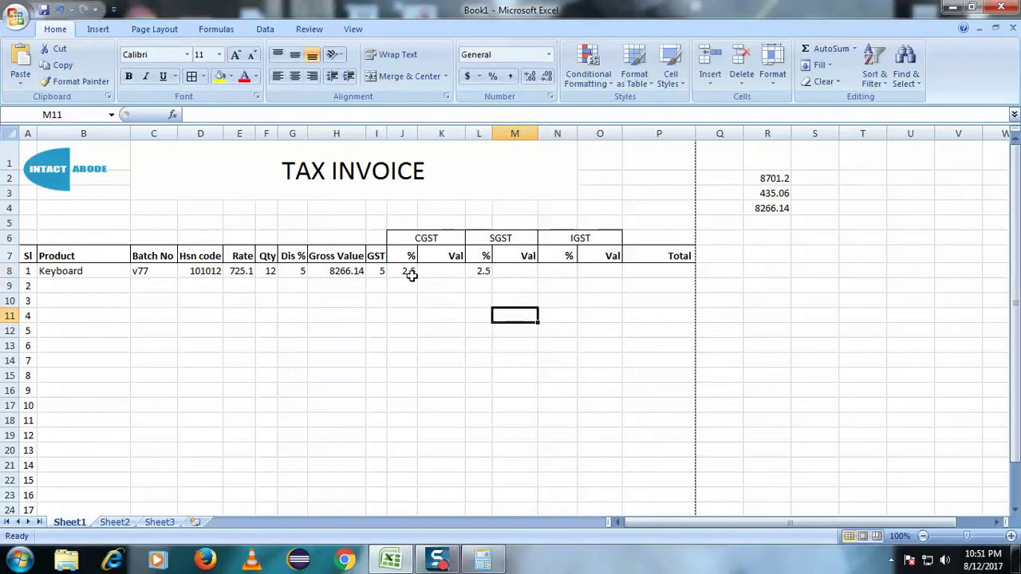
left_click(376, 271)
left_click(557, 272)
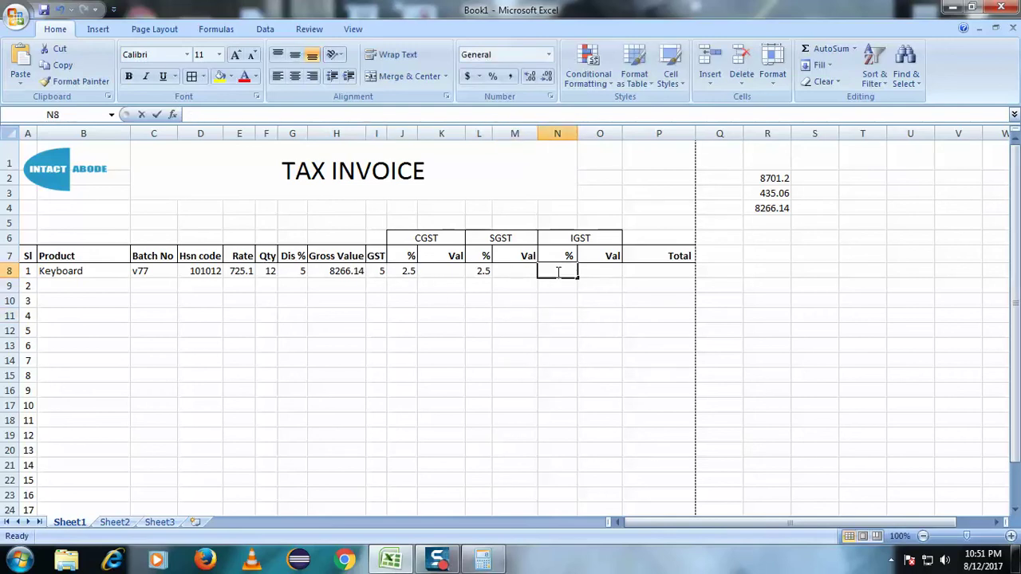
type("5")
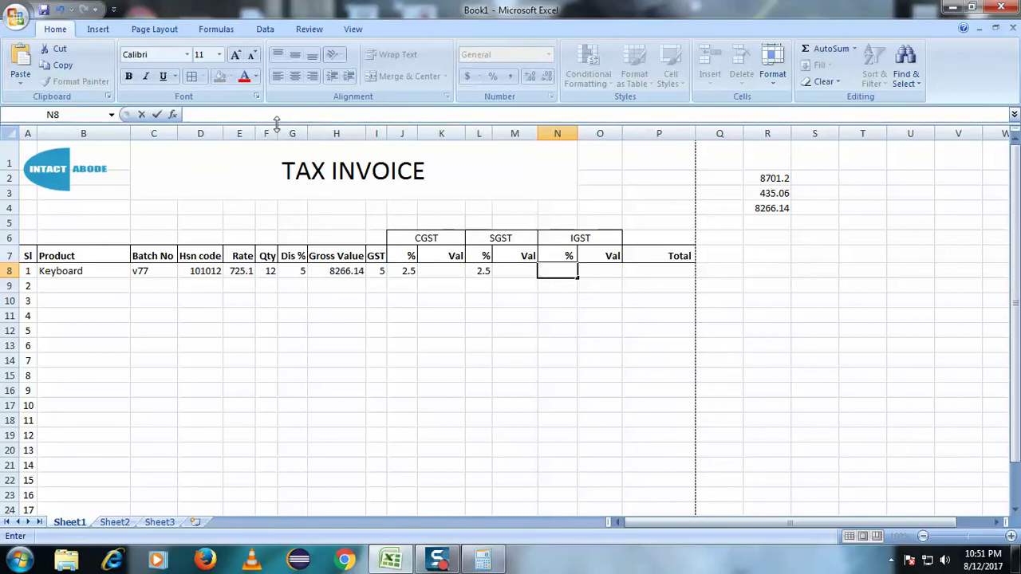
left_click(553, 340)
left_click(558, 271)
type("=")
type("=s")
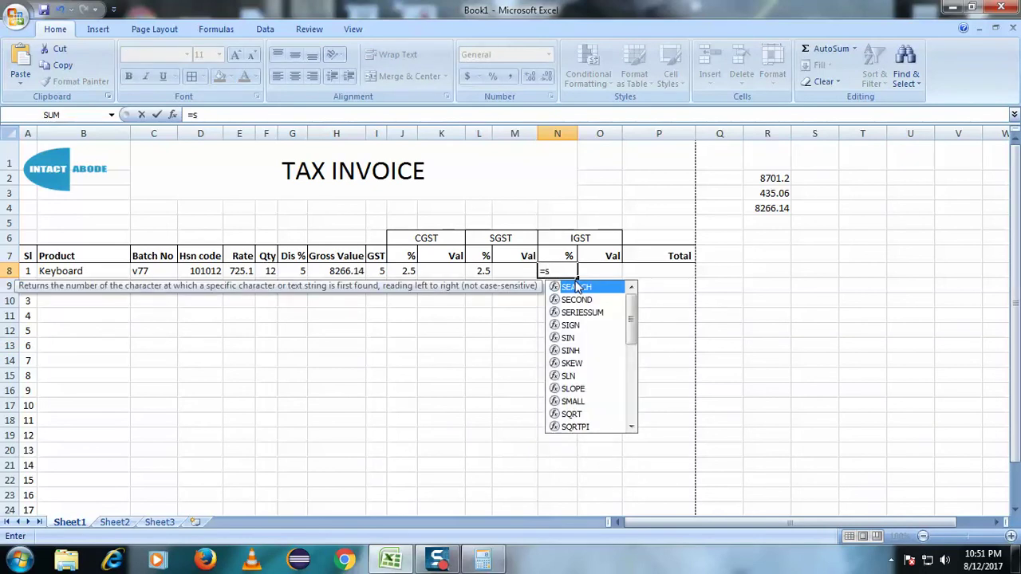
type("=m")
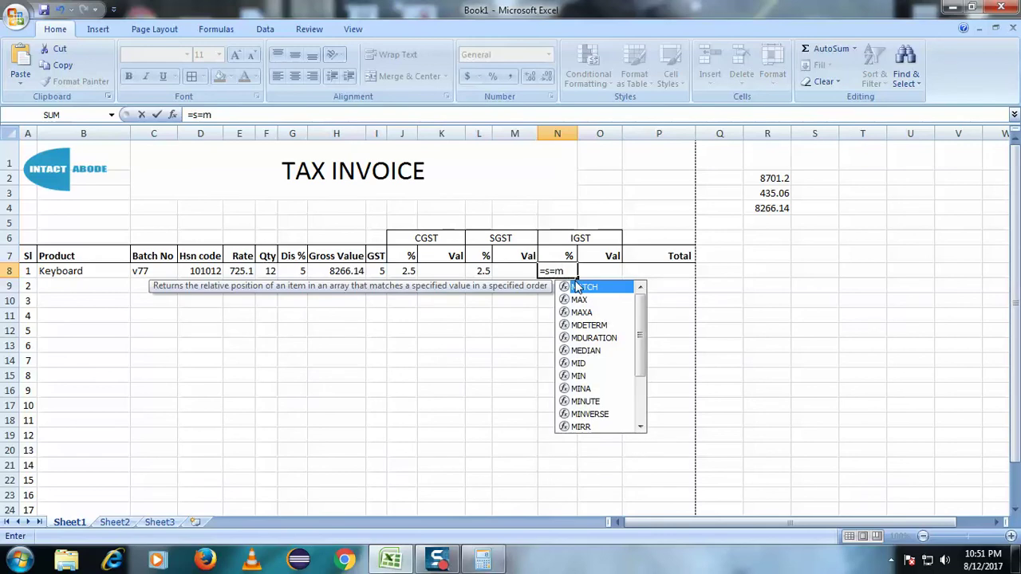
key("BackSpace")
key("BackSpace")
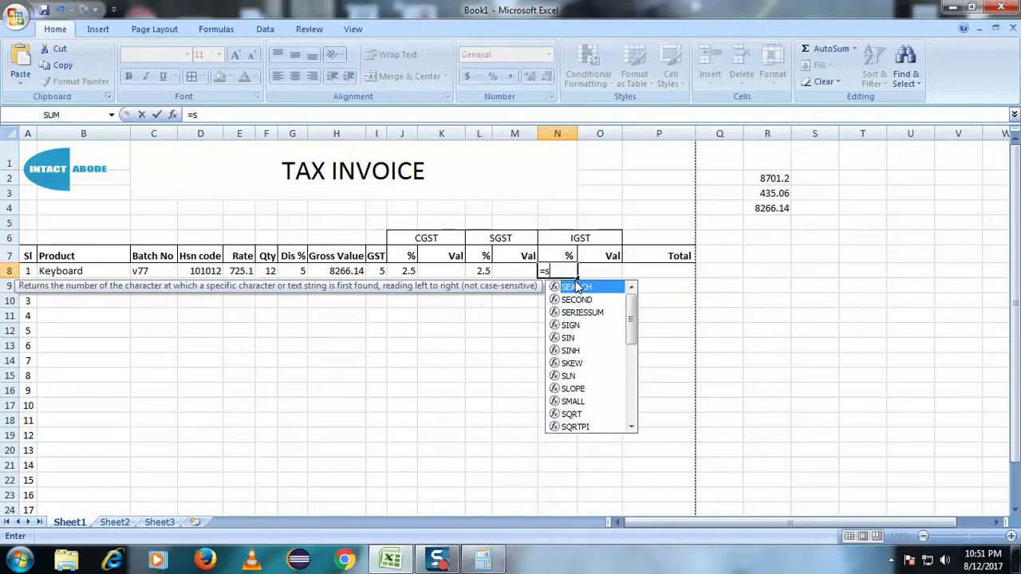
type("(")
left_click(380, 272)
type(")")
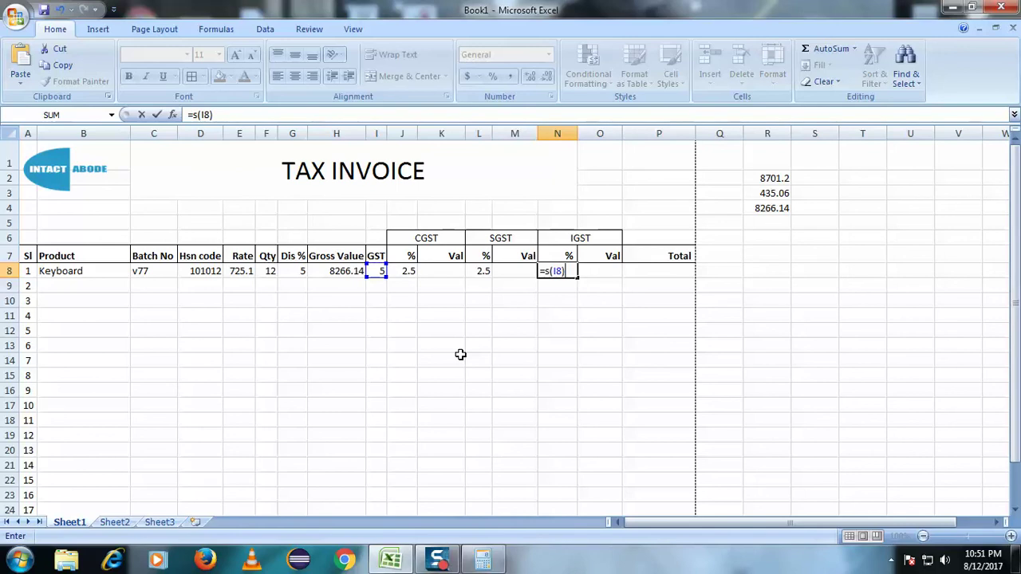
key("Return")
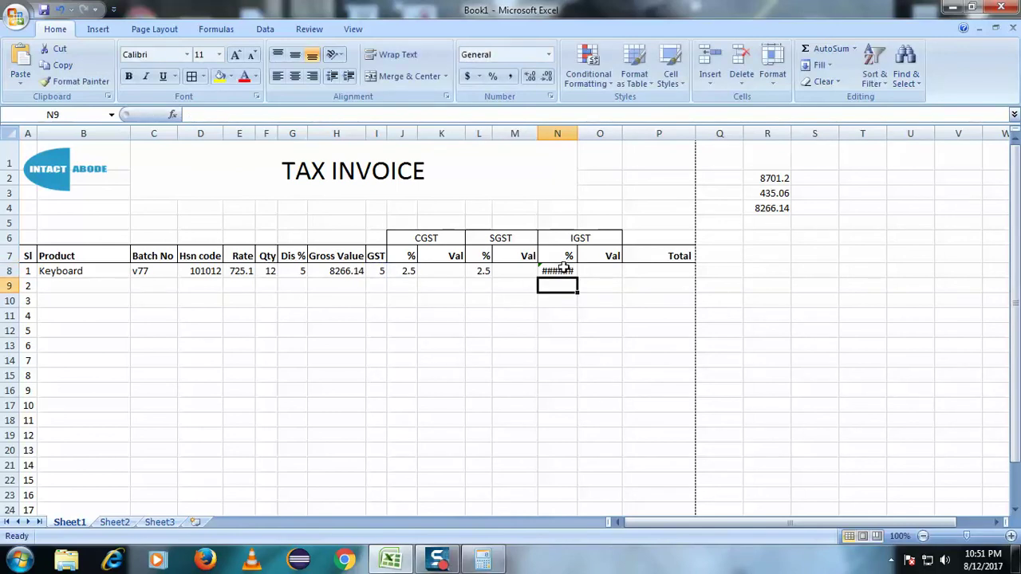
Replace the N8 formula with the value 5 for the Keyboard's IGST %
double_click(565, 269)
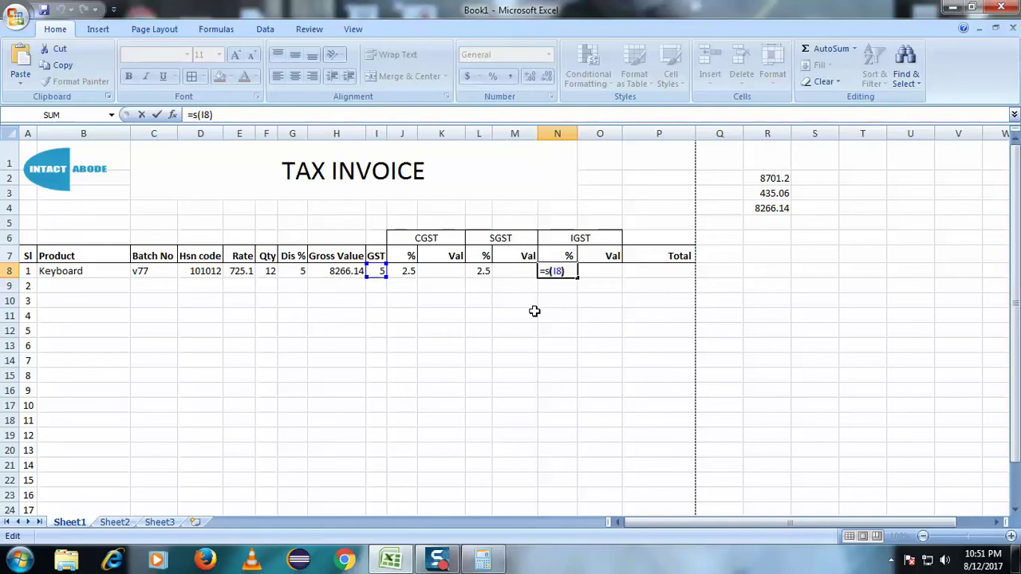
key("BackSpace")
key("BackSpace")
key("BackSpace")
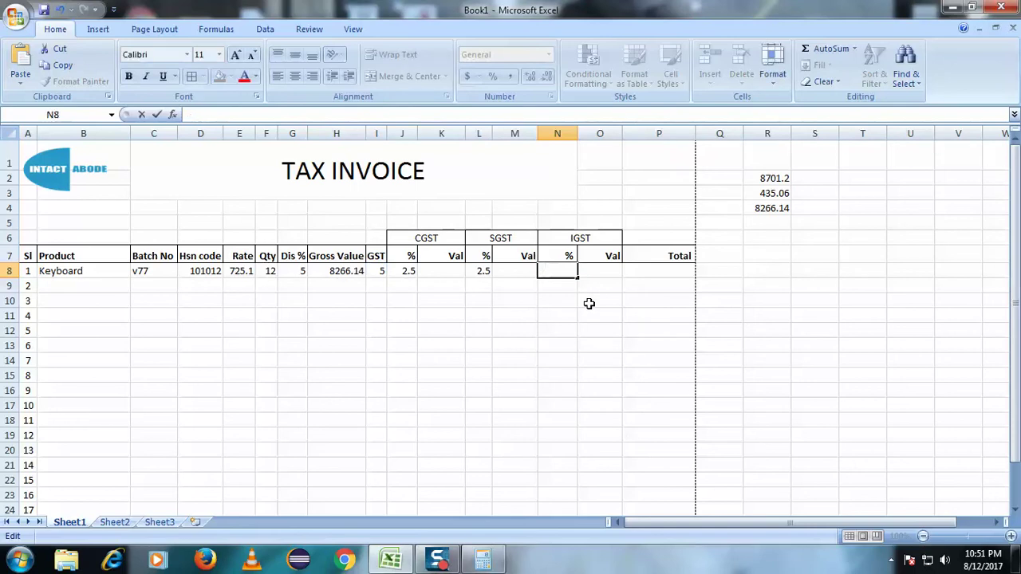
left_click(494, 316)
left_click(565, 270)
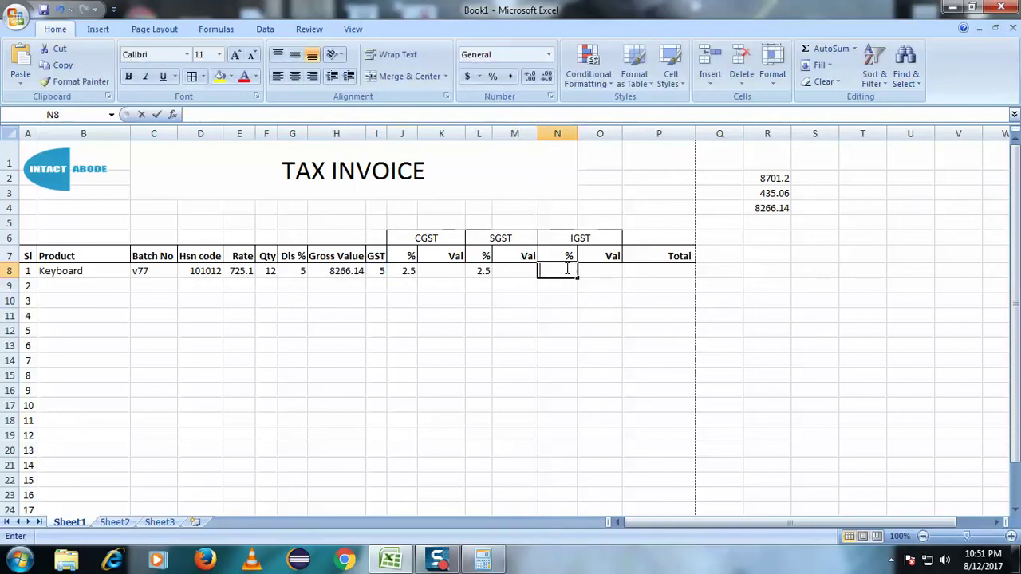
type("=")
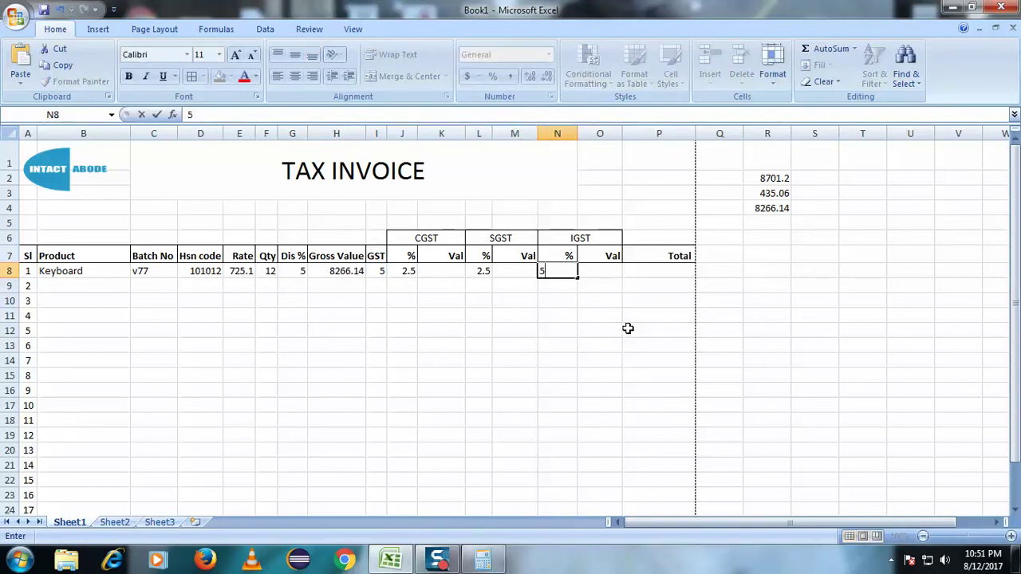
left_click(615, 329)
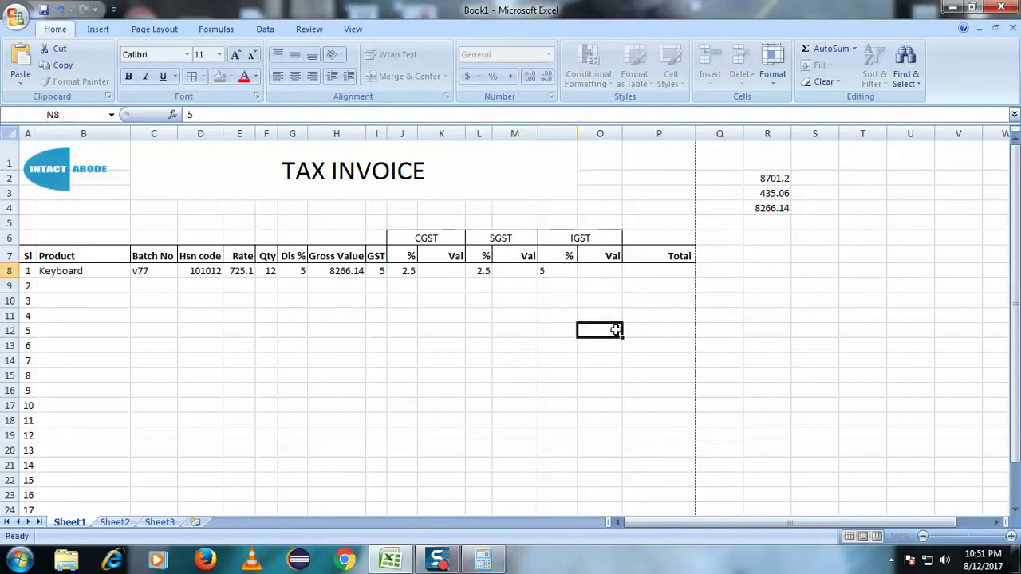
left_click(610, 272)
left_click(476, 339)
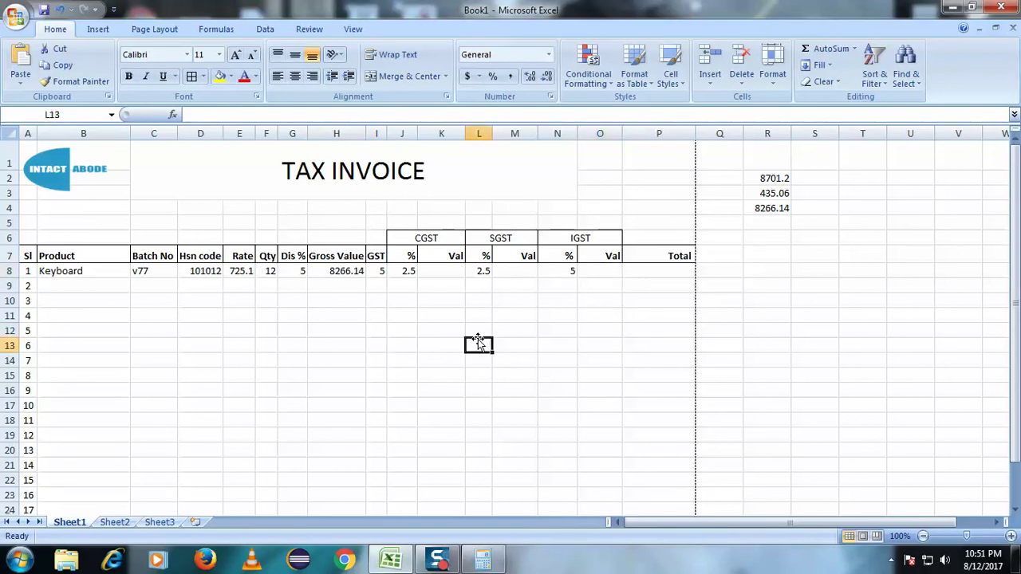
Review the CGST value cell K8 and the Gross Value formula in H8
double_click(453, 273)
left_click(509, 341)
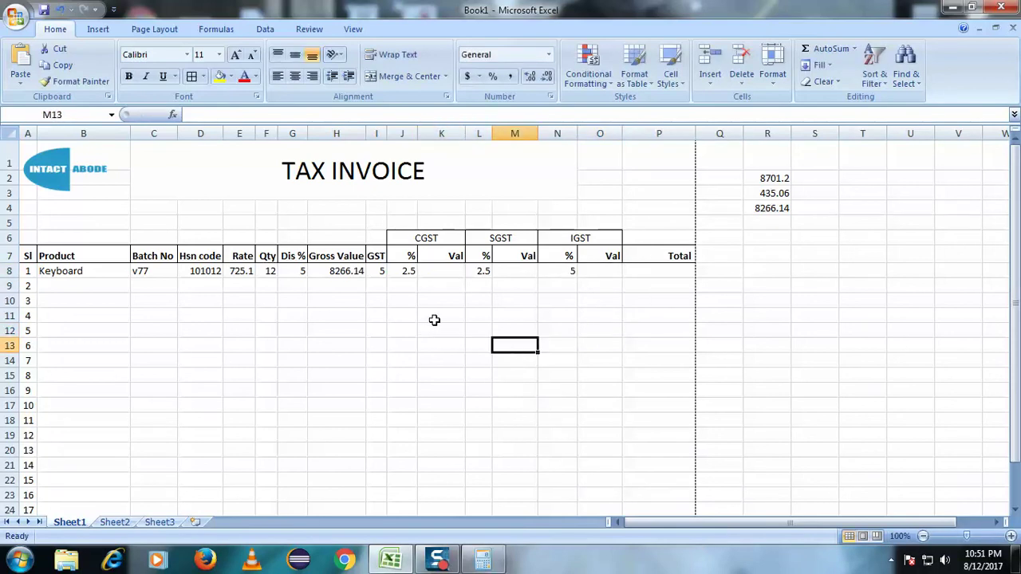
left_click(451, 274)
left_click(421, 326)
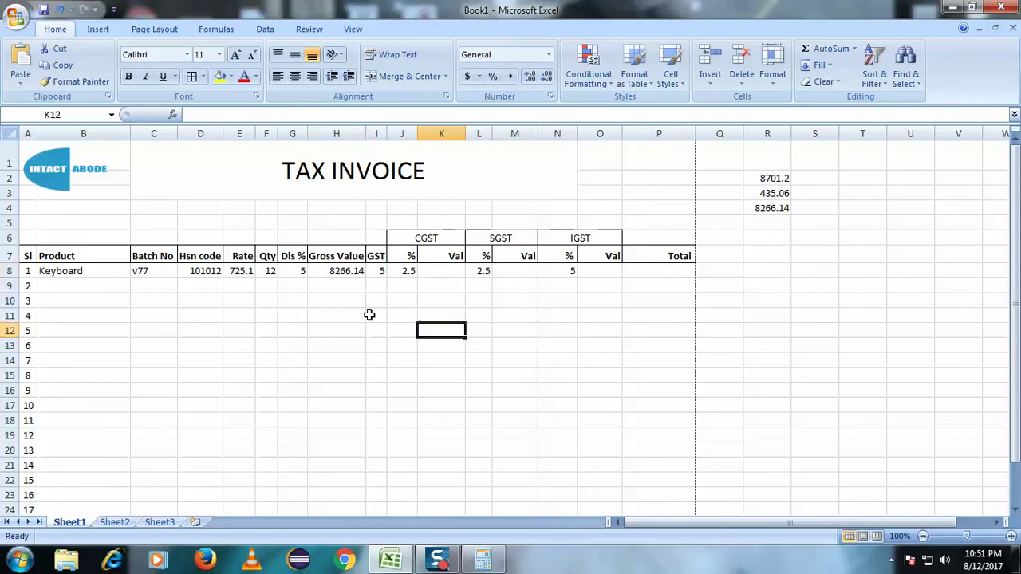
left_click(346, 271)
left_click(352, 344)
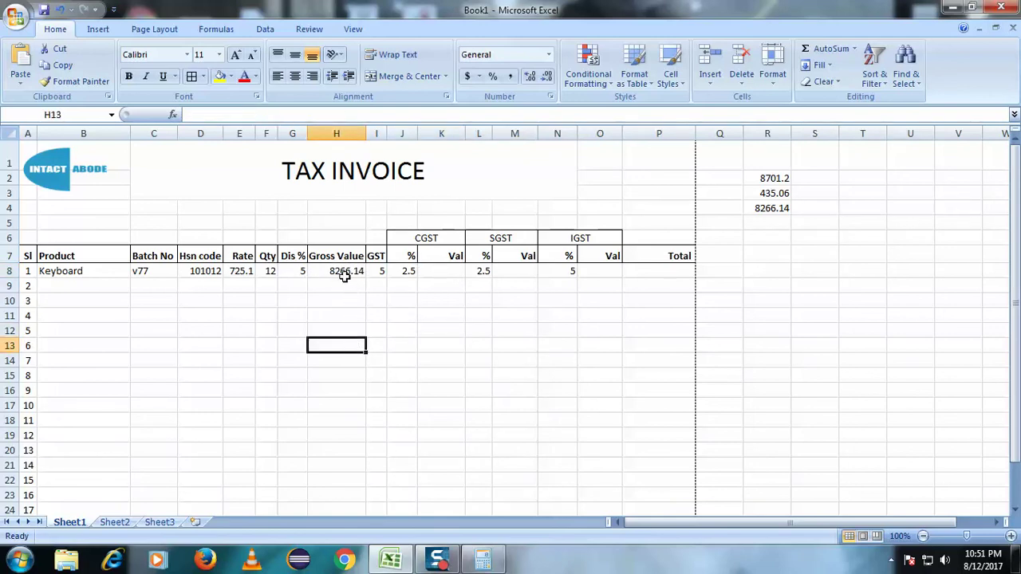
left_click(344, 272)
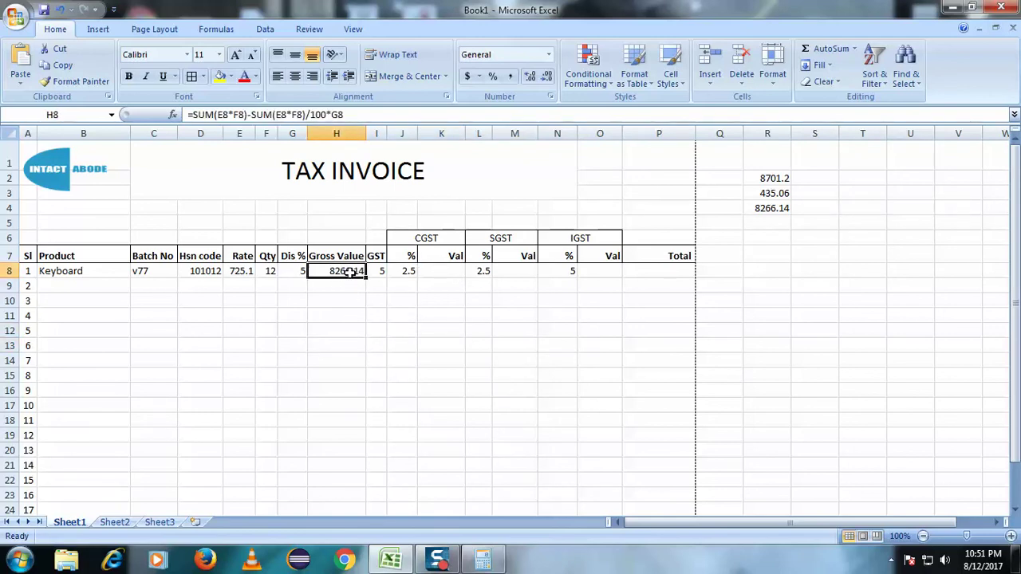
Type the subtitle text 'including tax formula' in E4
left_click_drag(237, 208, 446, 209)
left_click(238, 208)
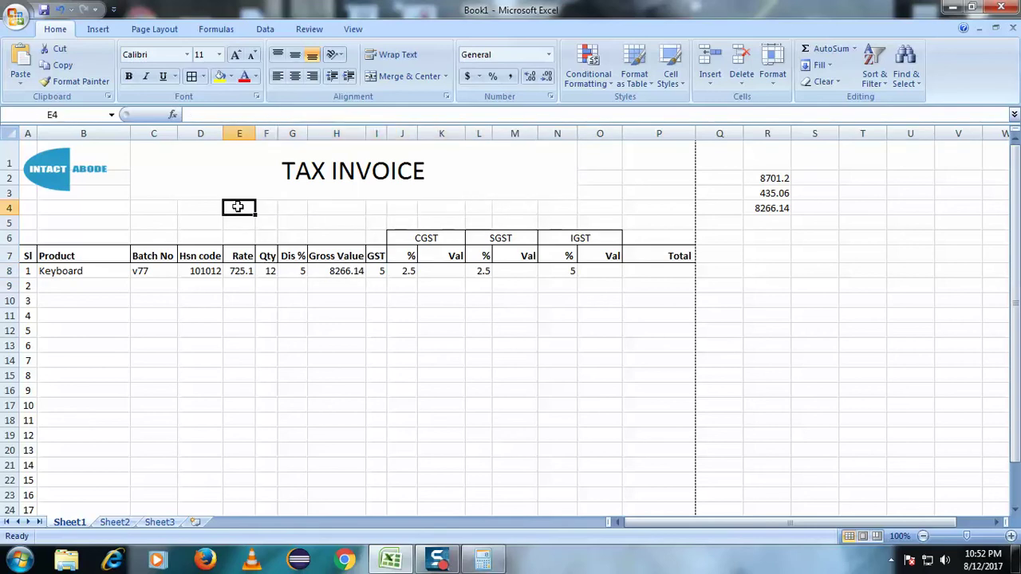
type("inc")
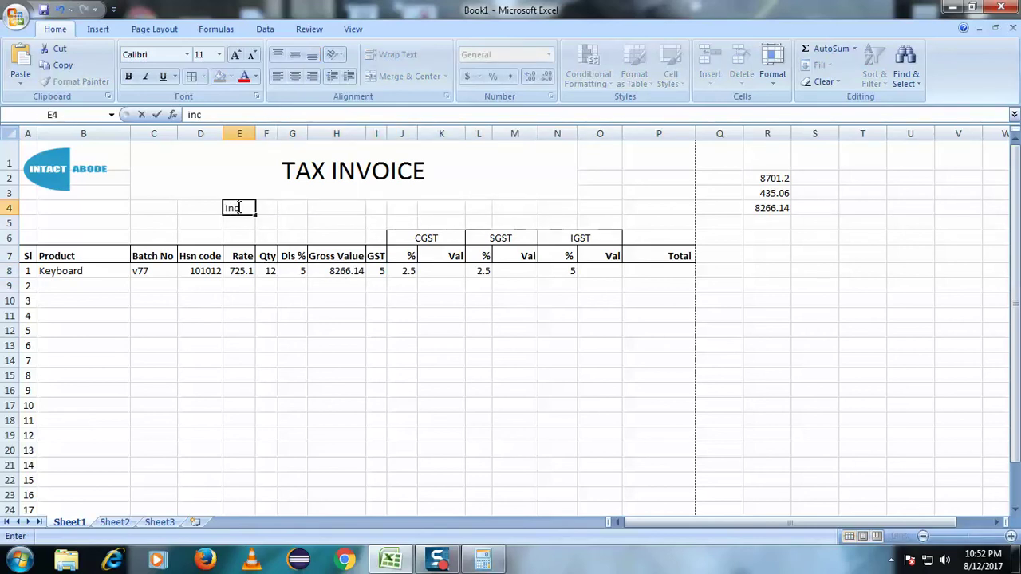
type("luding tax for")
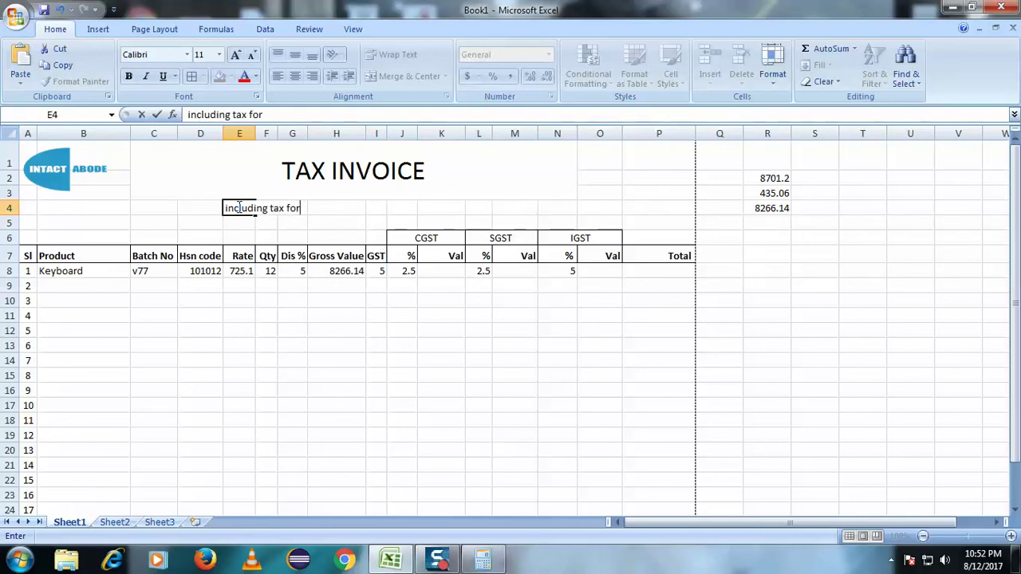
type("sa")
left_click(311, 364)
Merge and centre E4:K4 for the subtitle
left_click_drag(247, 207, 444, 217)
left_click(447, 209)
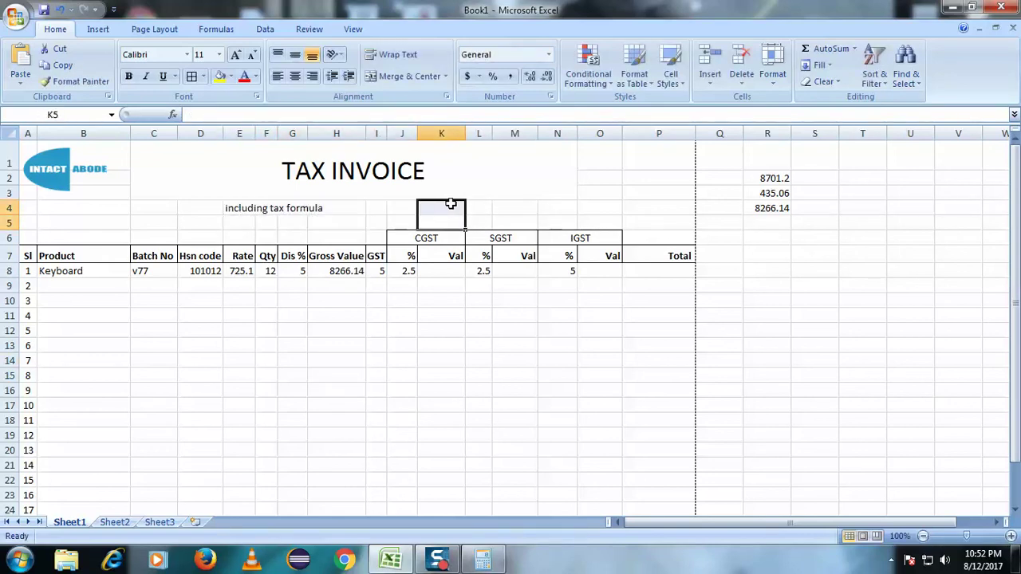
left_click_drag(249, 209, 434, 208)
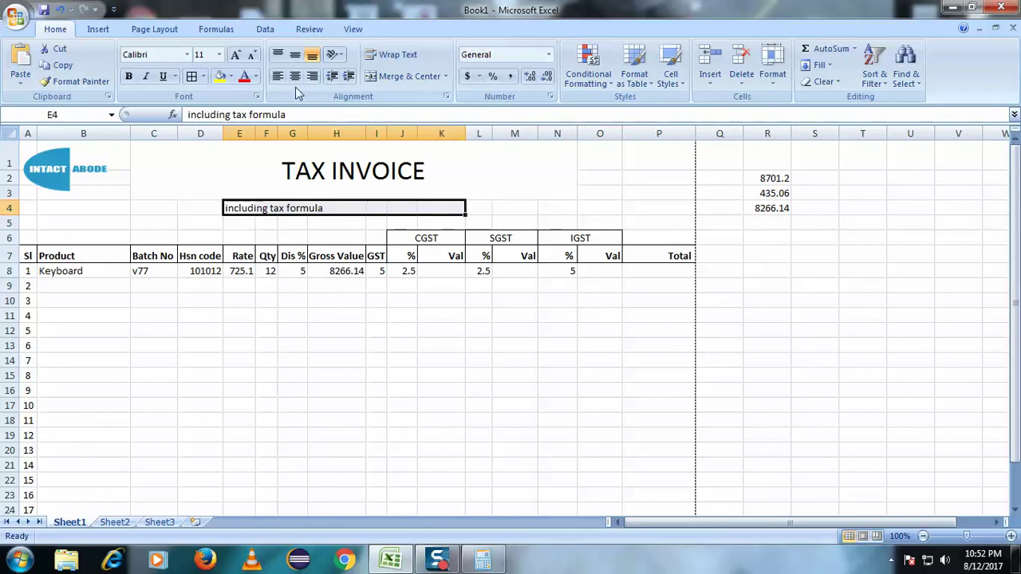
left_click(404, 80)
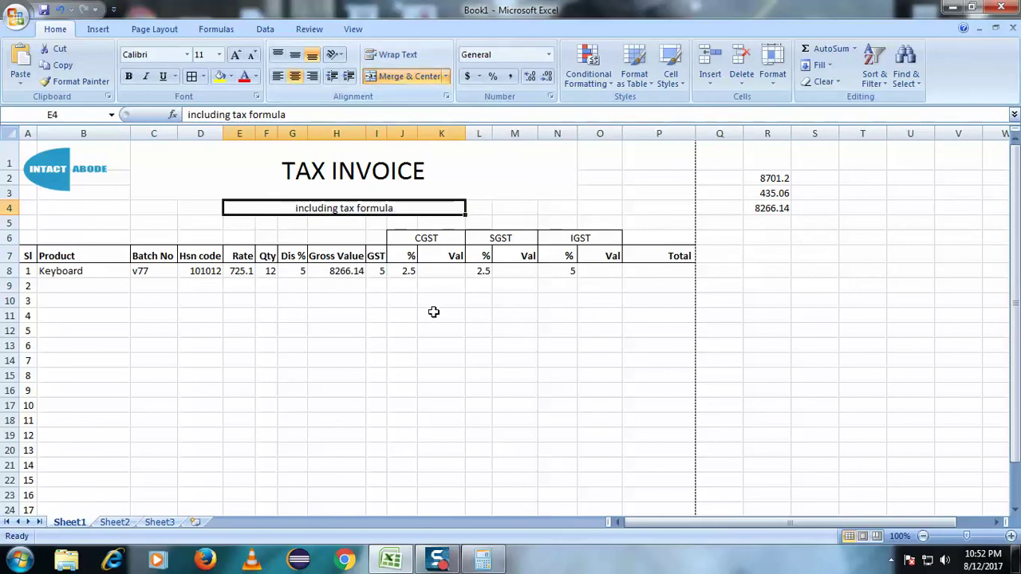
Capitalise 'Including' and make the subtitle bold
double_click(297, 203)
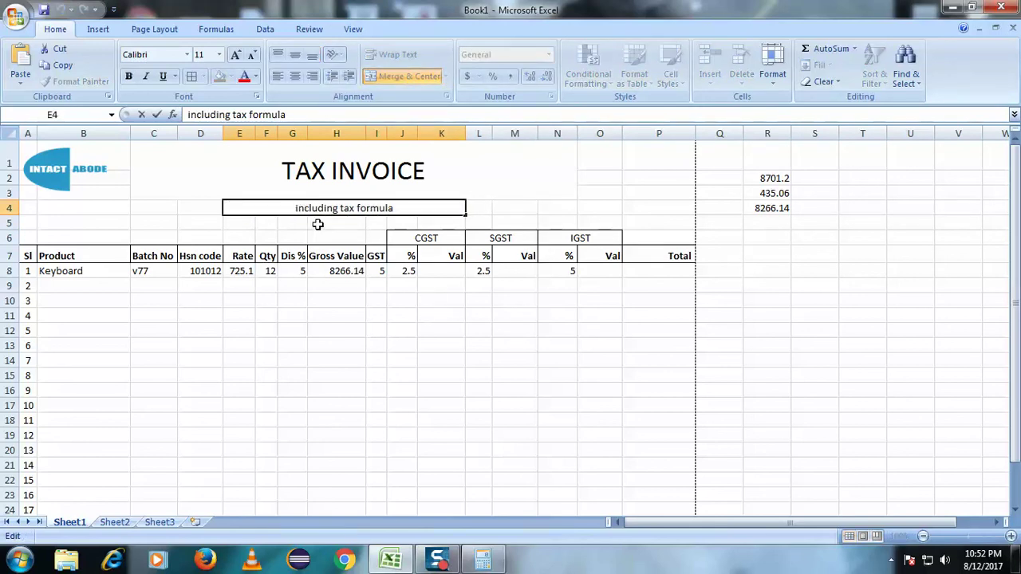
key("Delete")
type("I")
left_click(361, 270)
left_click(336, 208)
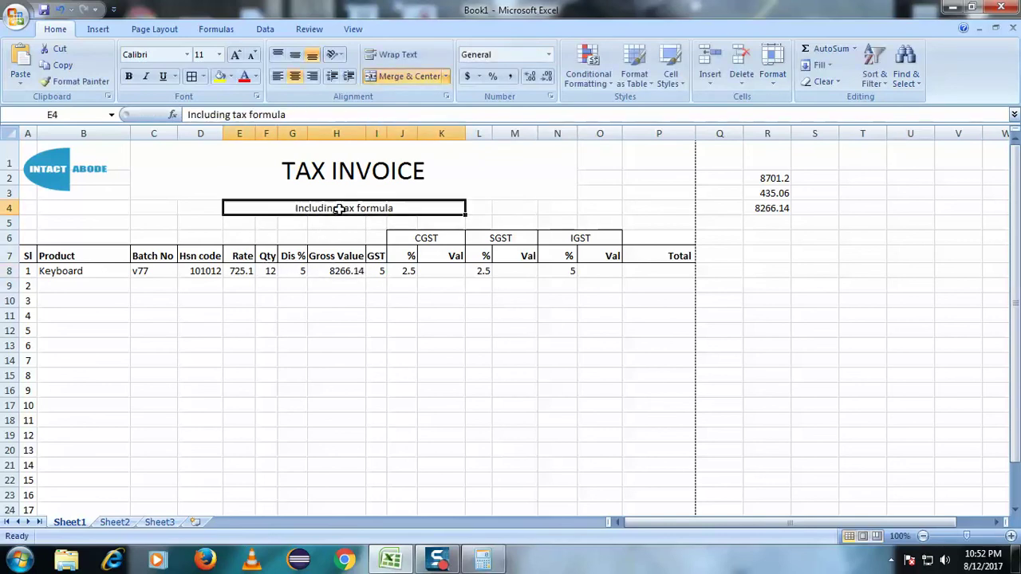
left_click(128, 80)
left_click(336, 301)
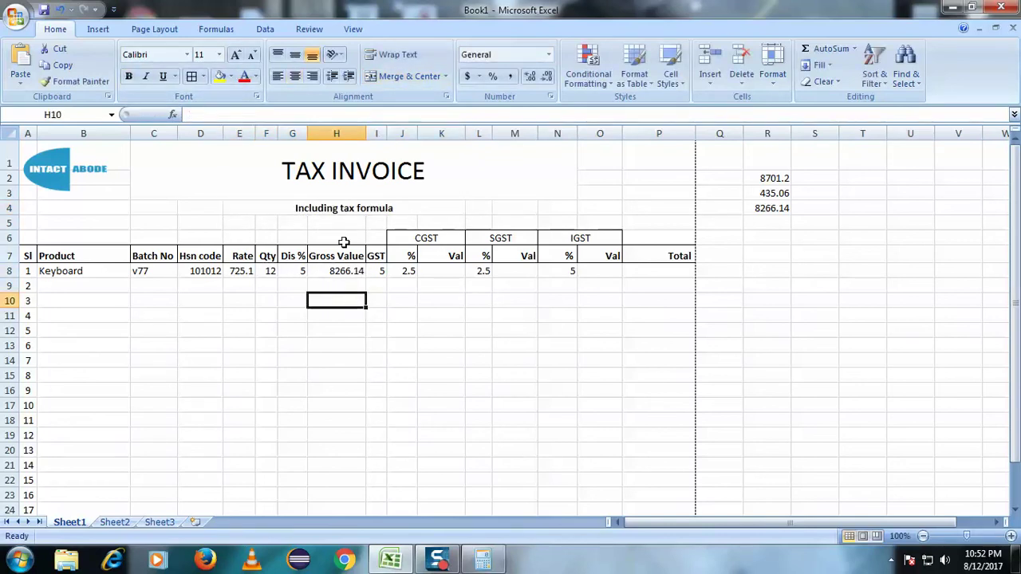
Capitalise 'Tax' and 'Formula' in the subtitle
left_click(353, 206)
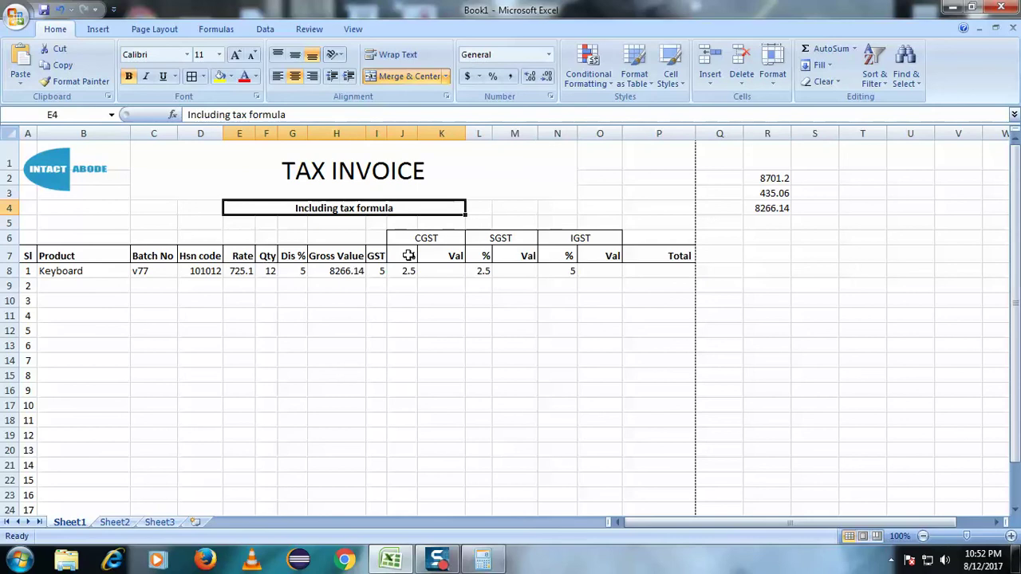
double_click(343, 209)
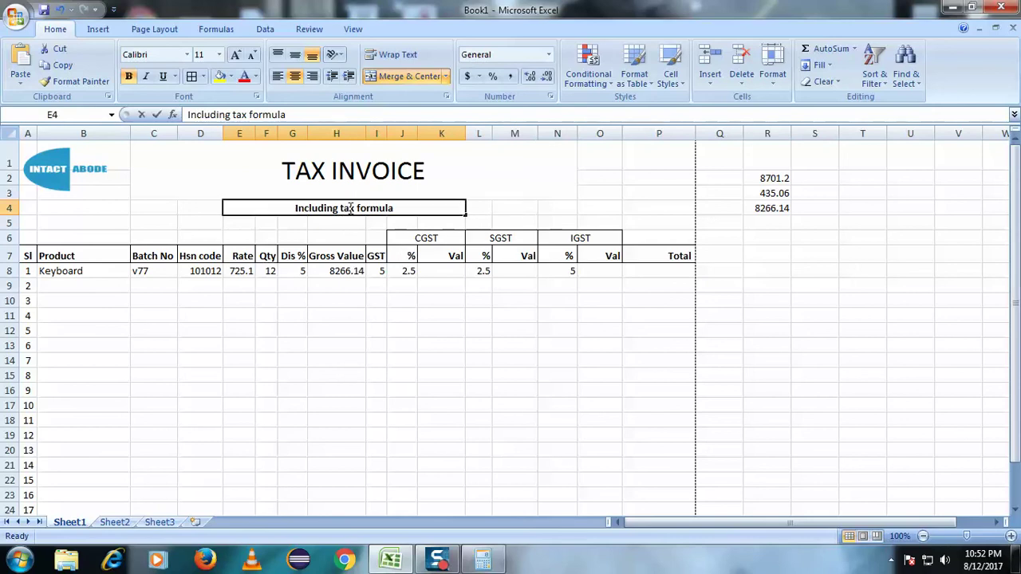
key("BackSpace")
type("T")
left_click_drag(357, 209, 397, 243)
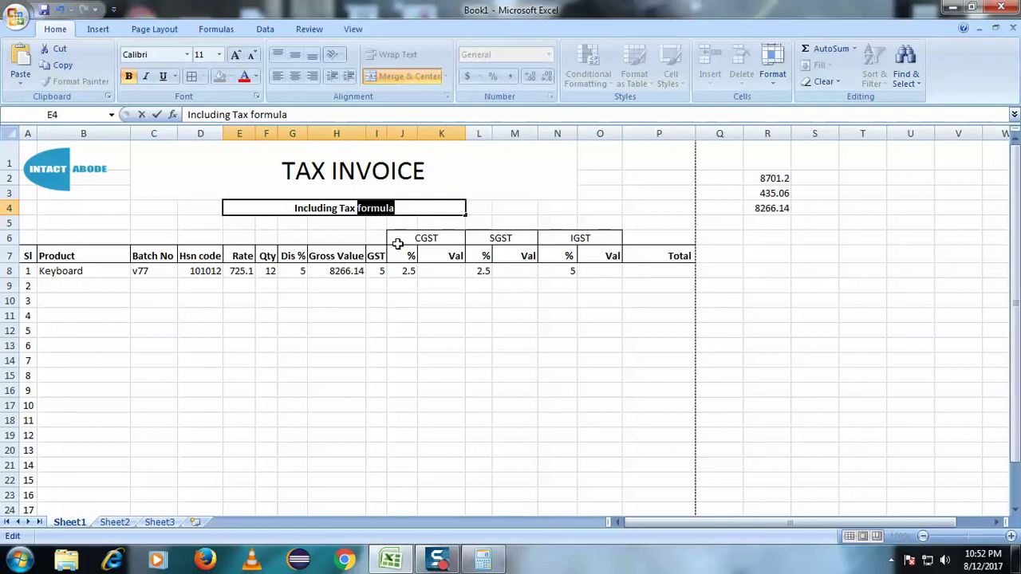
key("Left")
key("Left")
key("BackSpace")
type("F")
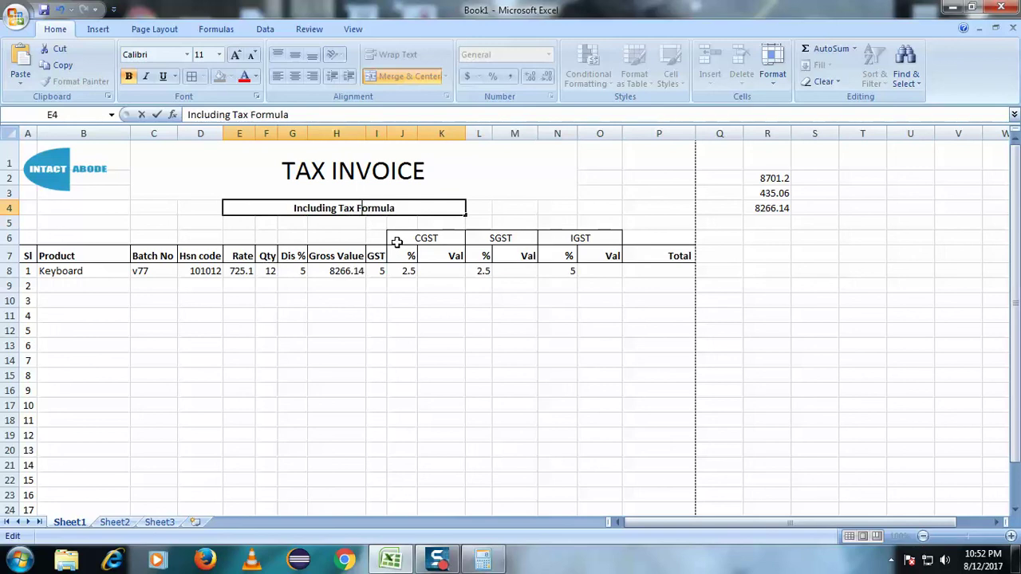
left_click(379, 252)
left_click(437, 332)
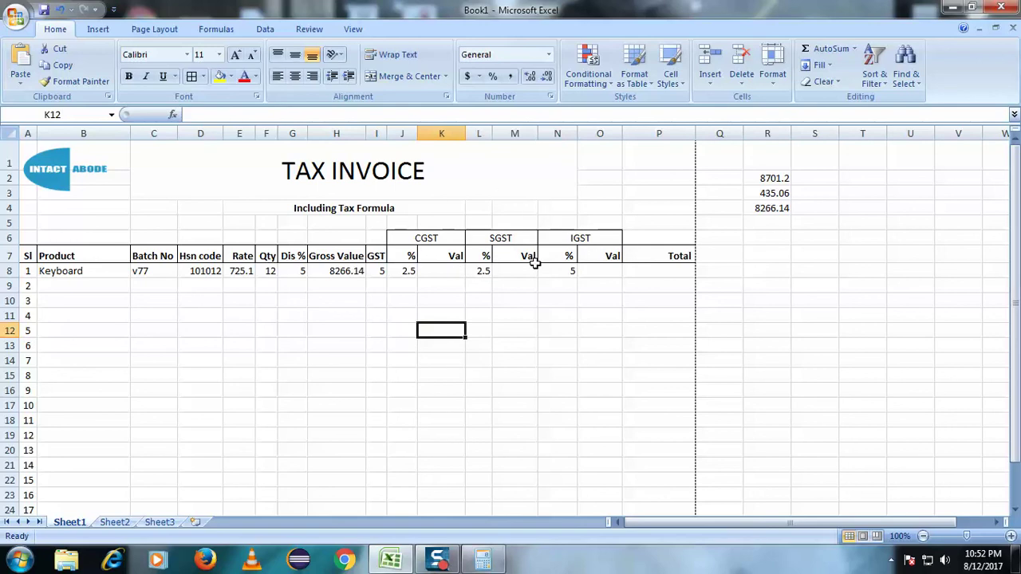
left_click(446, 290)
Build the K8 CGST formula from gross value H8 and GST rate I8 divided by 100+I8
left_click(442, 272)
type("==")
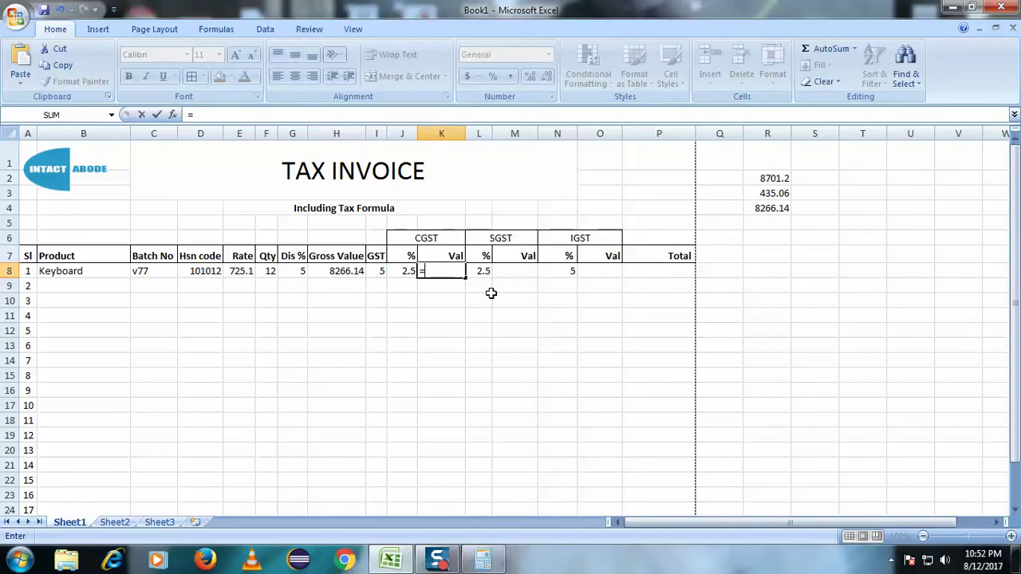
type("su")
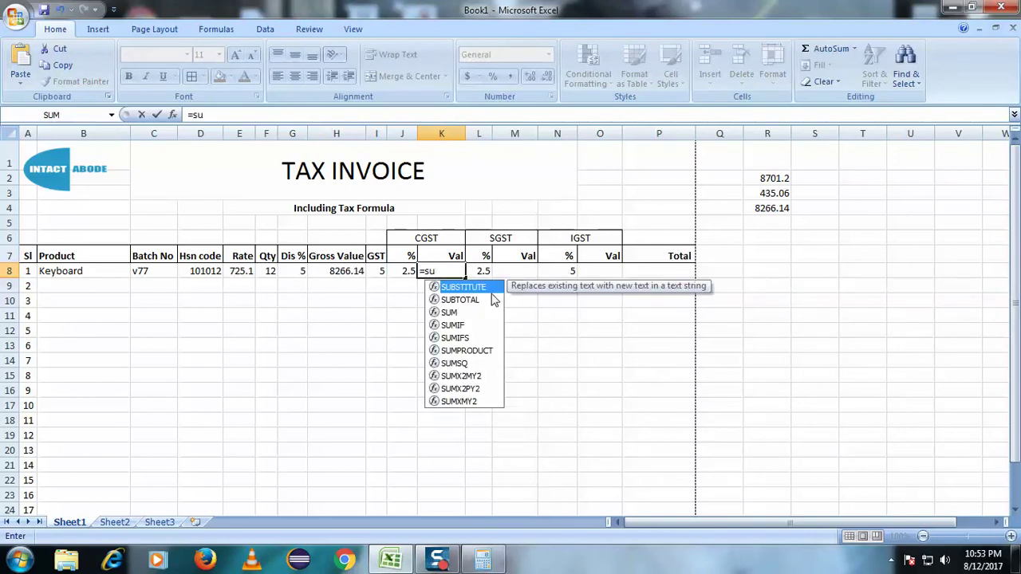
type("m")
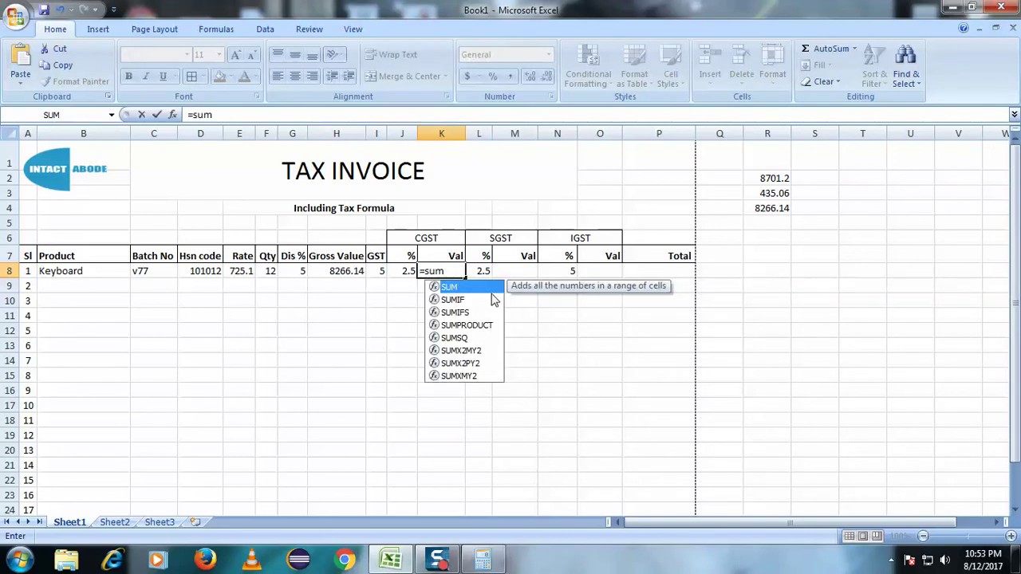
type("(")
left_click(351, 272)
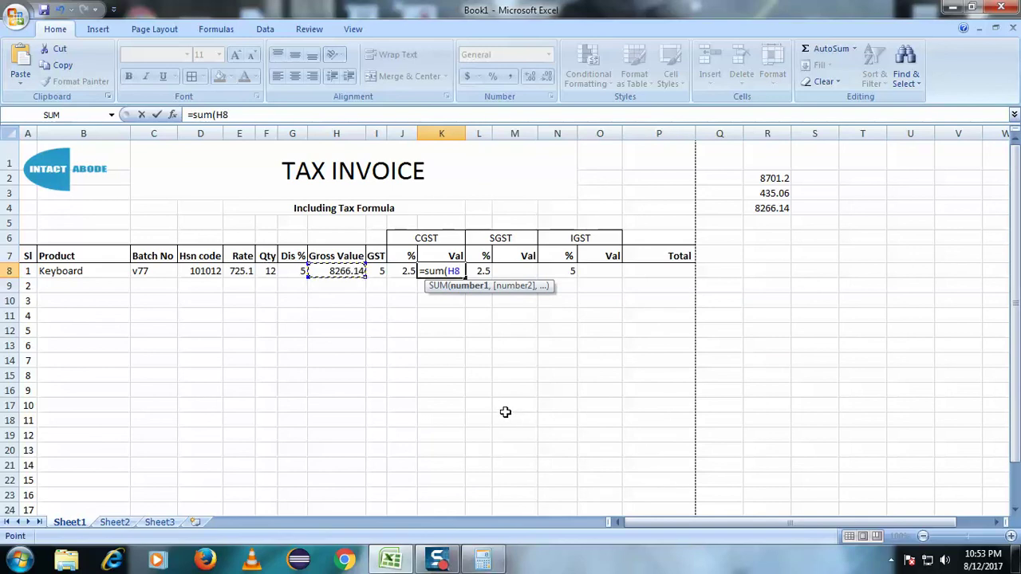
type("8")
key("BackSpace")
left_click(373, 271)
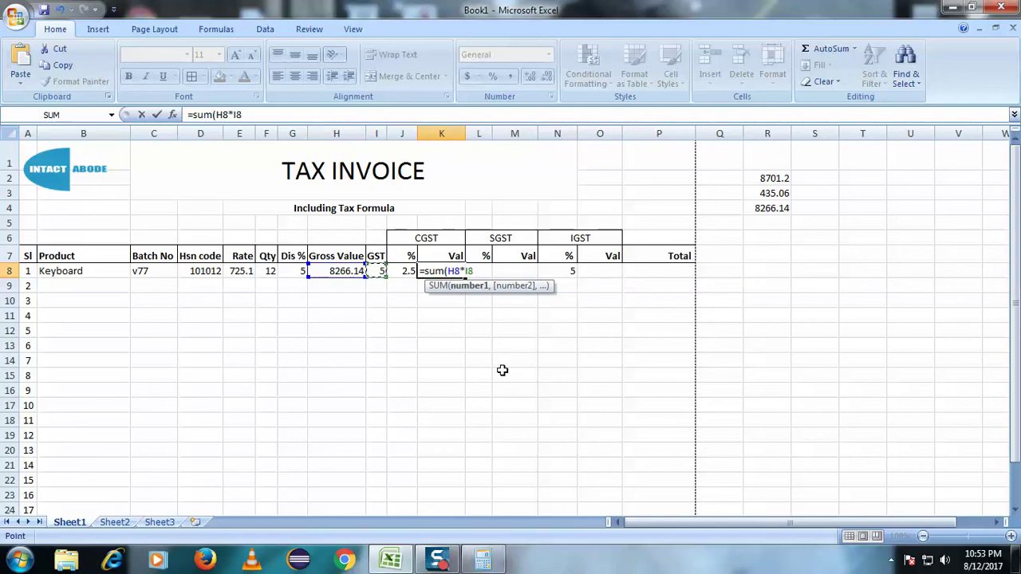
type(")/")
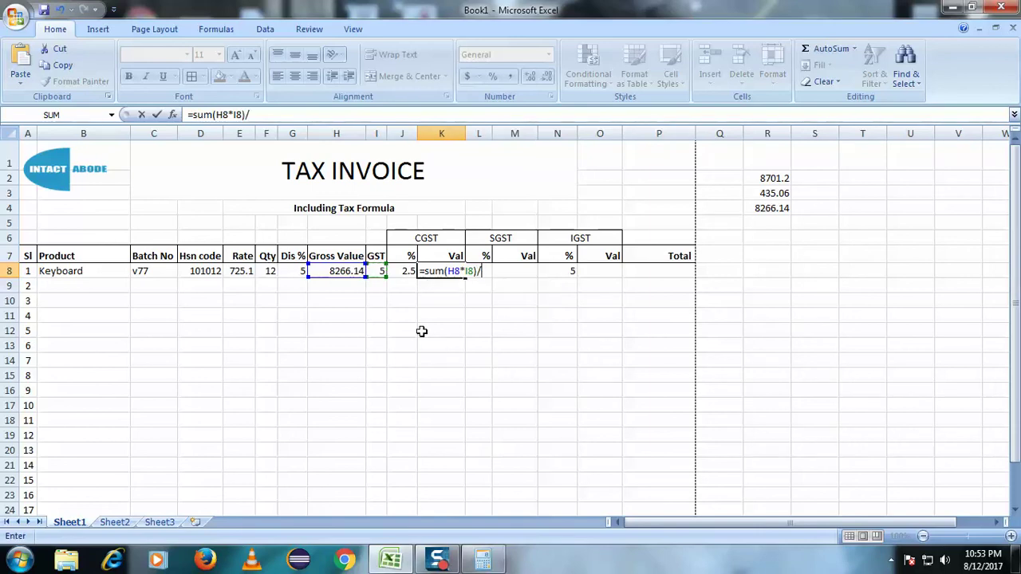
type("100")
type("+")
key("Left")
key("Left")
key("Left")
key("Left")
key("Left")
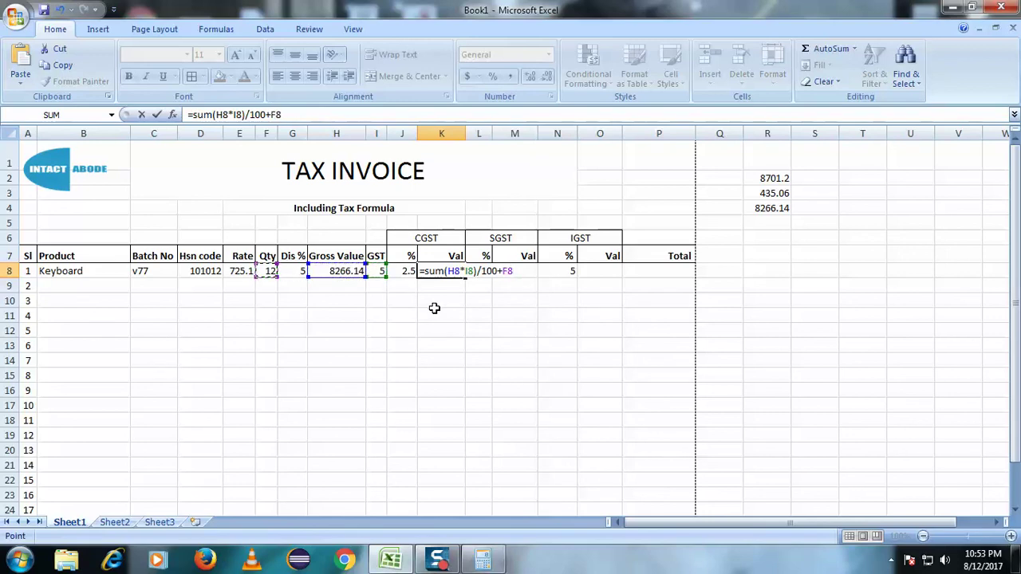
left_click(379, 272)
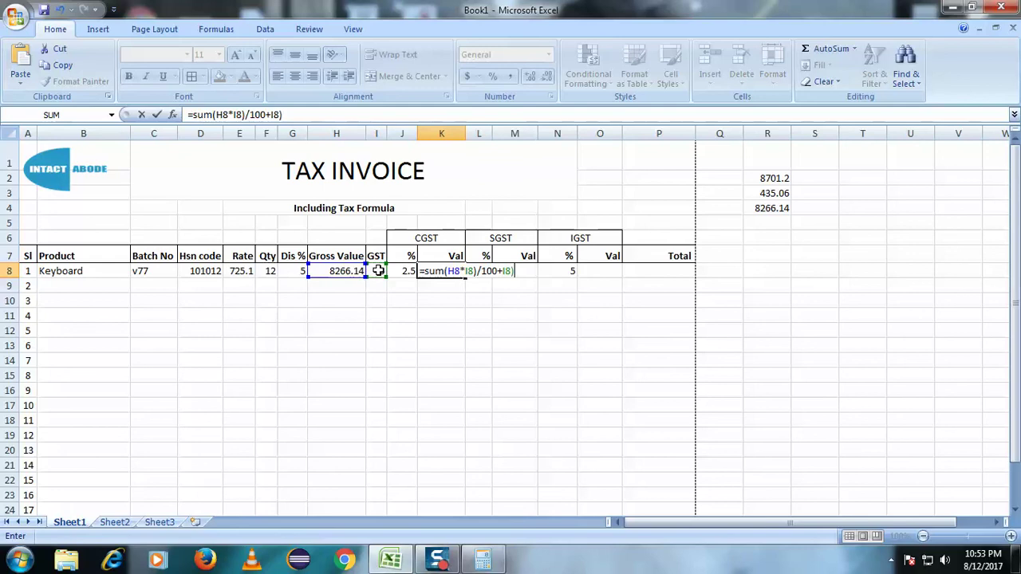
Dismiss the formula error prompts and fix the parentheses so K8 reads =SUM(H8*I8)/(100+I8), giving 393.6257
key("Return")
left_click(545, 337)
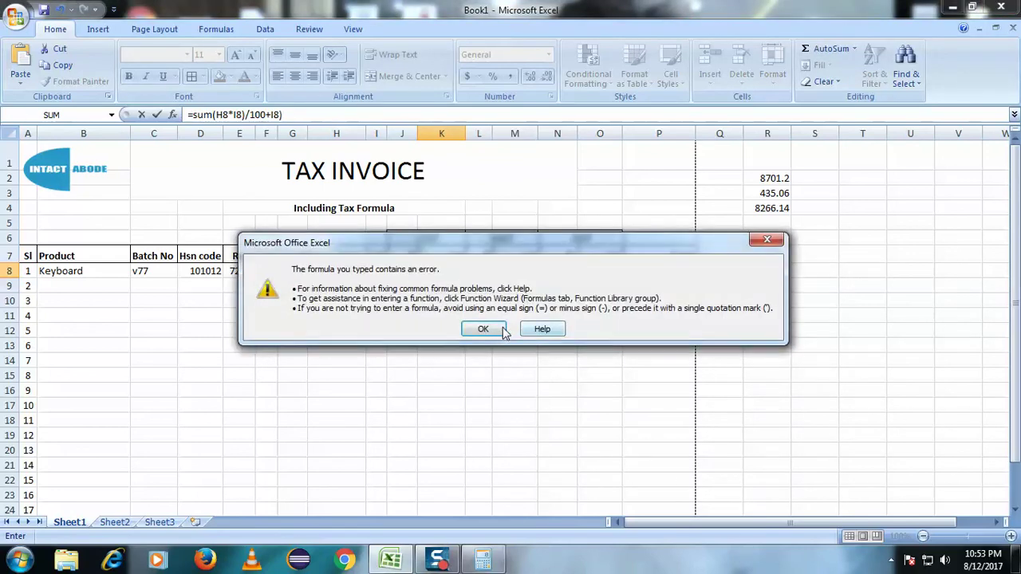
left_click(767, 239)
key("Right")
key("Left")
key("Left")
key("Left")
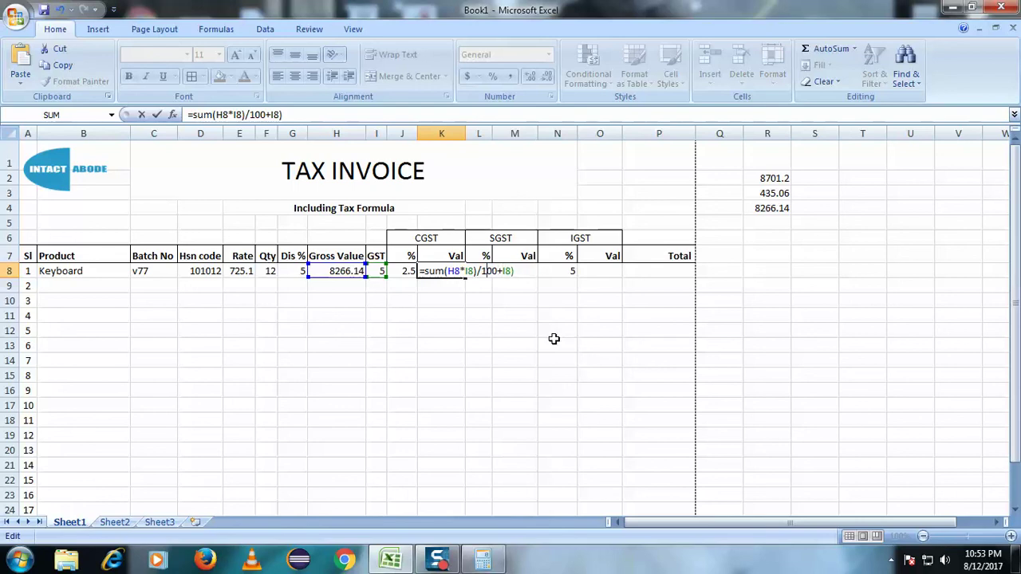
type("(")
left_click(512, 356)
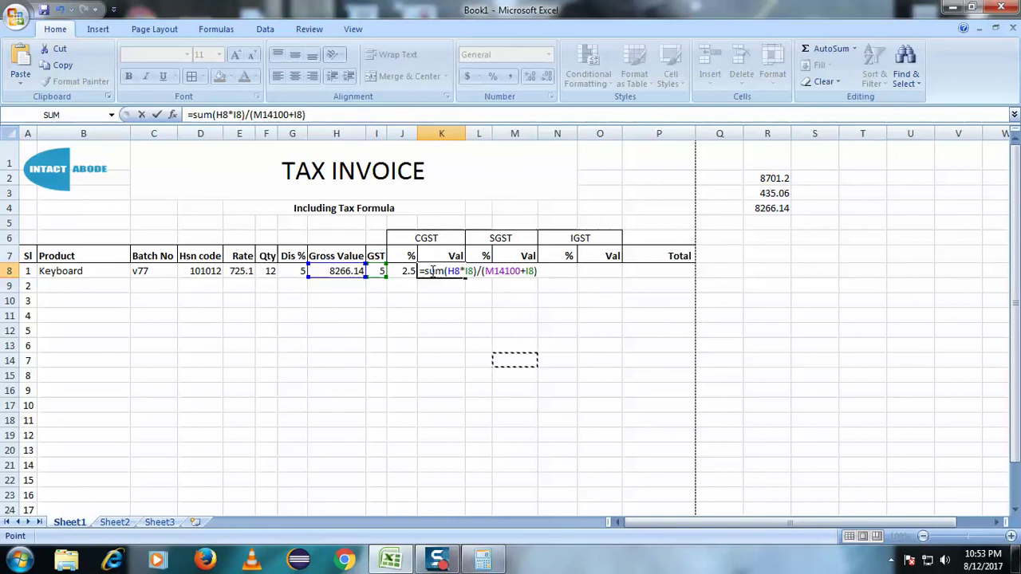
left_click(402, 273)
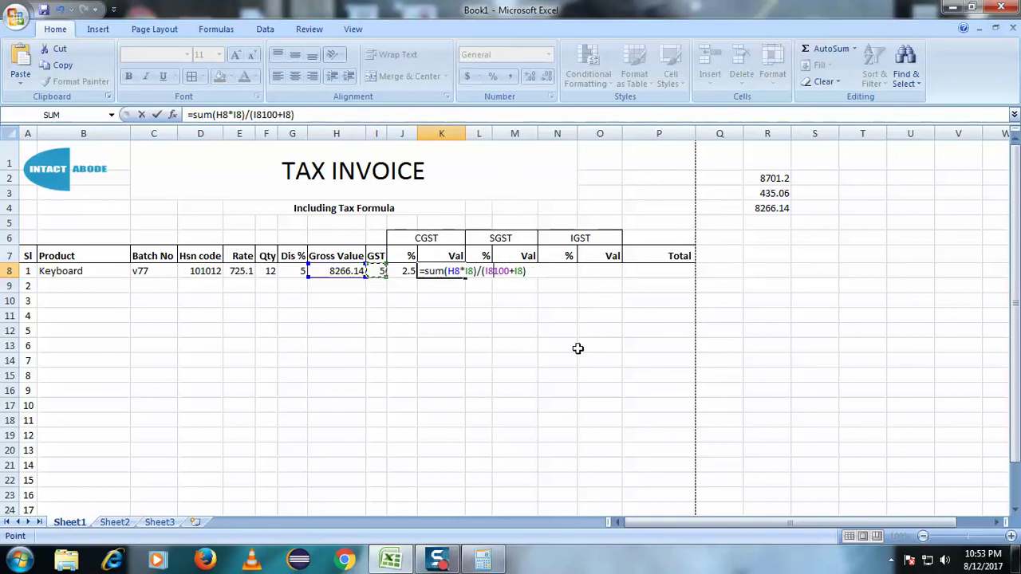
key("BackSpace")
key("BackSpace")
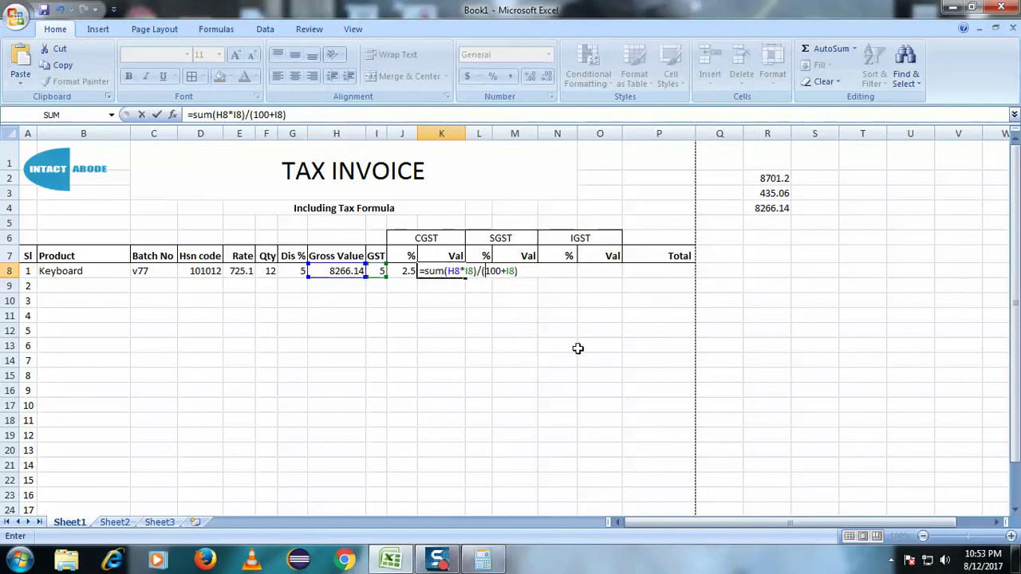
key("Return")
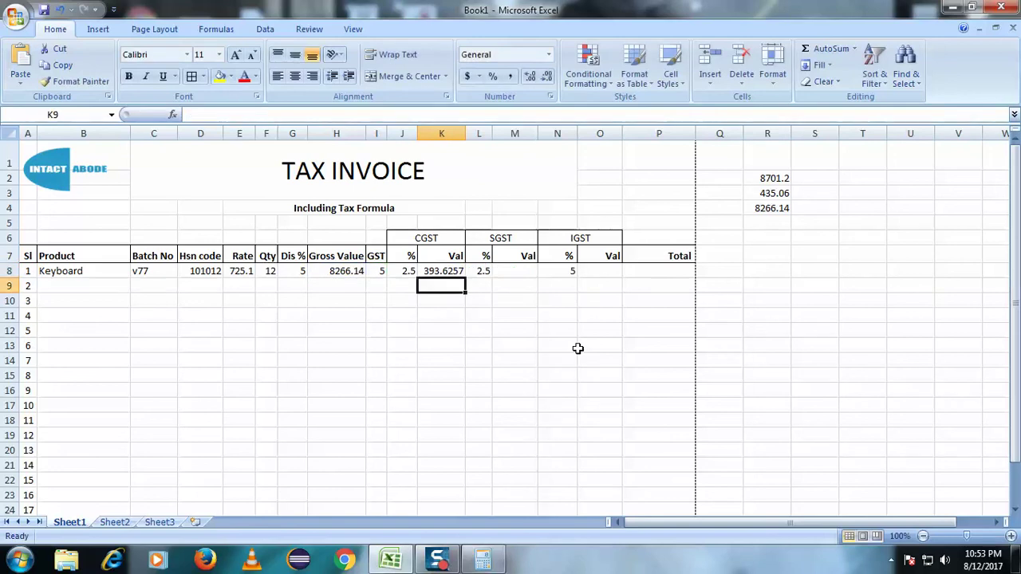
left_click(473, 373)
Append /2 to the K8 CGST formula to halve the tax
left_click(435, 272)
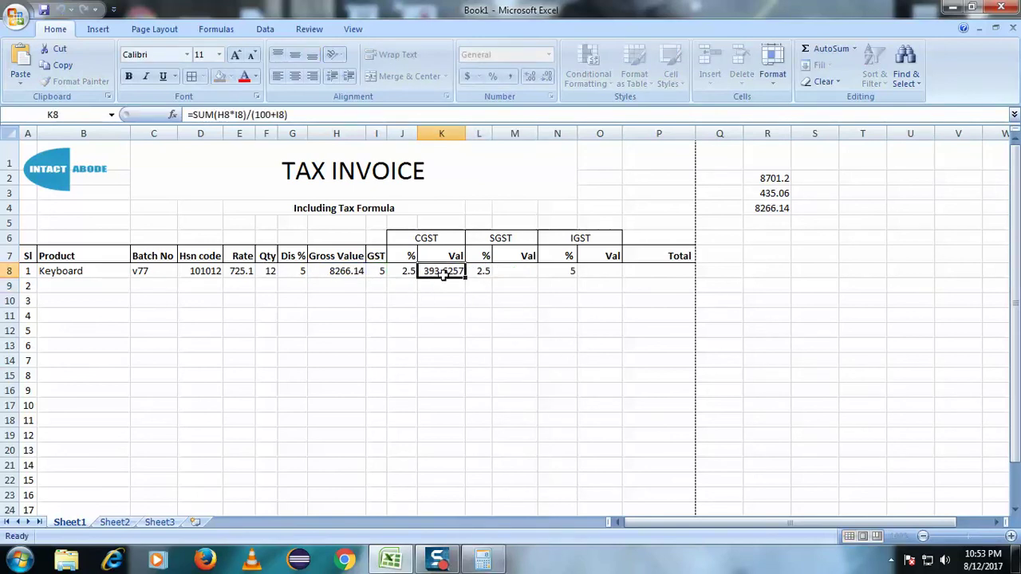
double_click(438, 273)
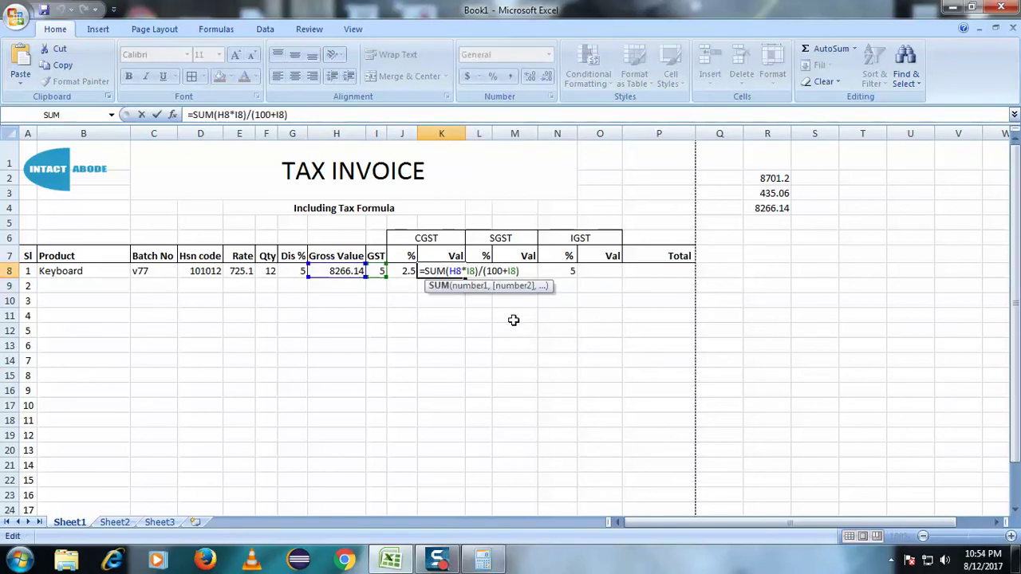
left_click(350, 114)
type("/2")
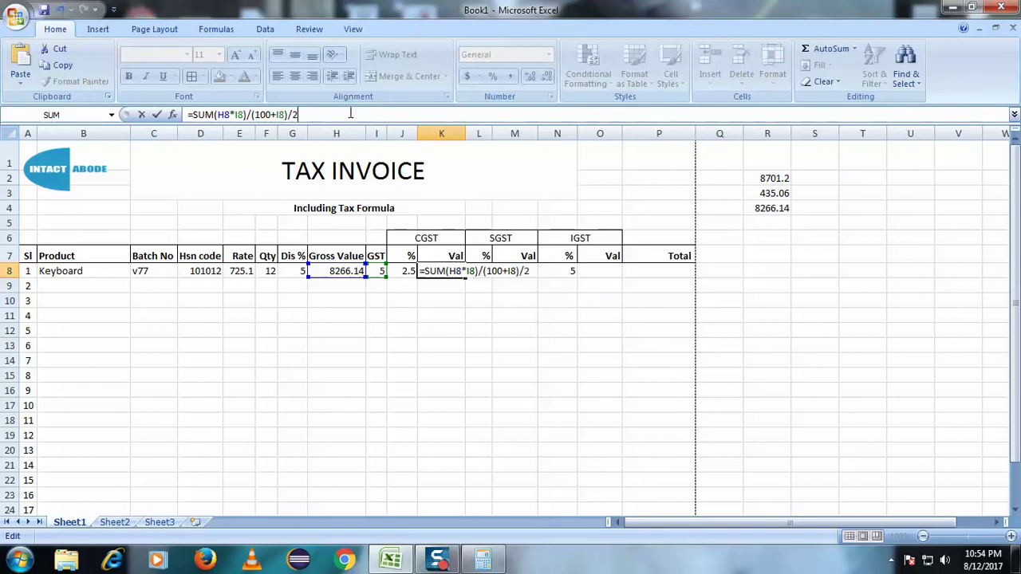
key("Return")
left_click(444, 330)
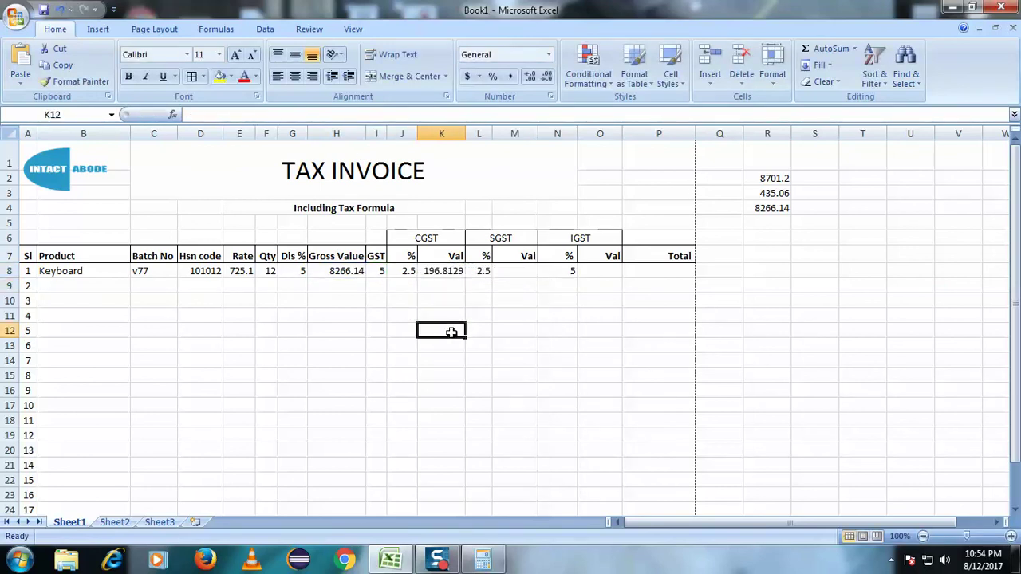
Copy K8's formula text and restore K8 after a stray =M8 entry overwrote it
left_click(435, 272)
double_click(435, 272)
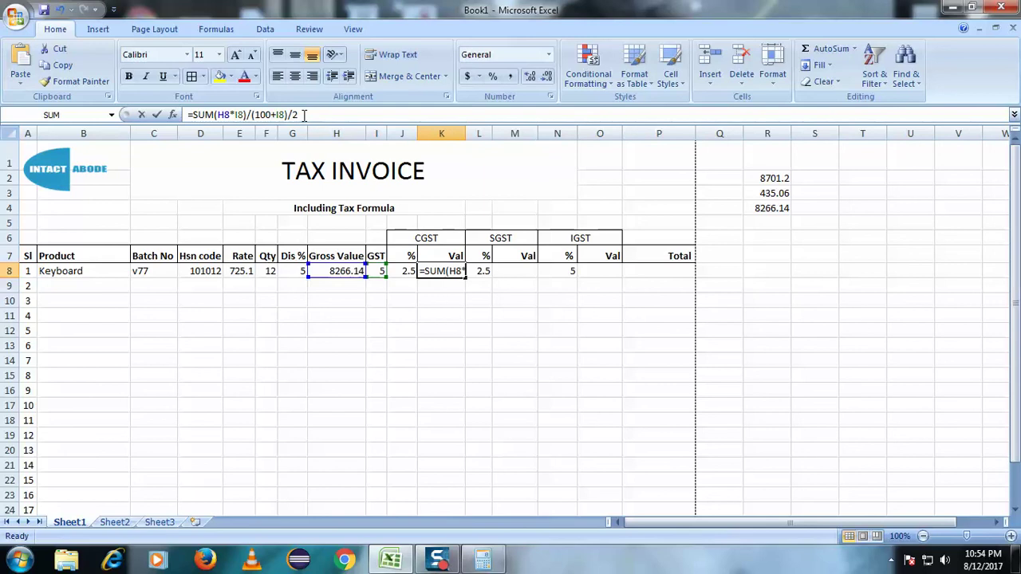
triple_click(200, 116)
right_click(199, 115)
left_click(231, 141)
type("=")
left_click(519, 270)
triple_click(199, 116)
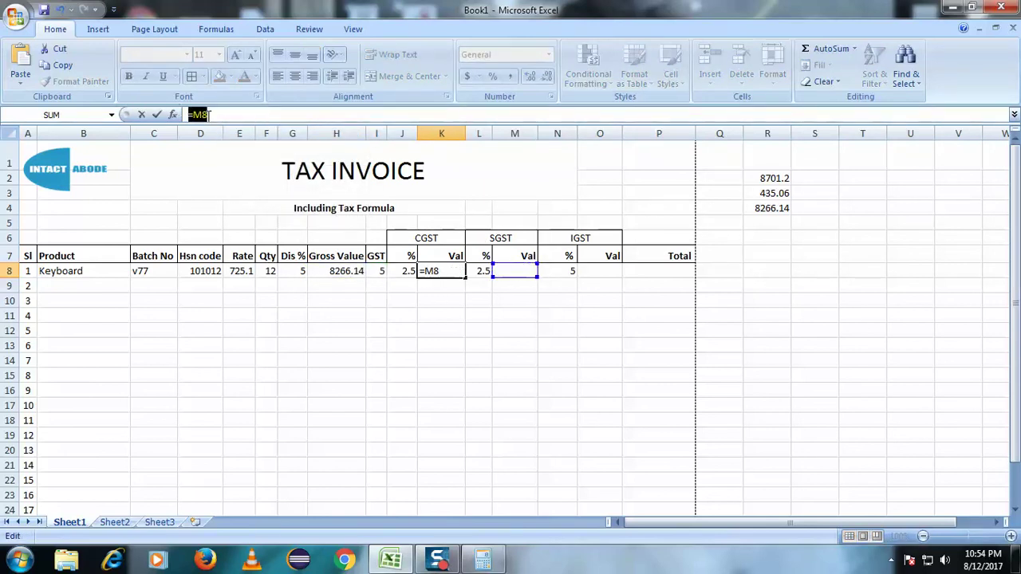
right_click(209, 118)
left_click(243, 158)
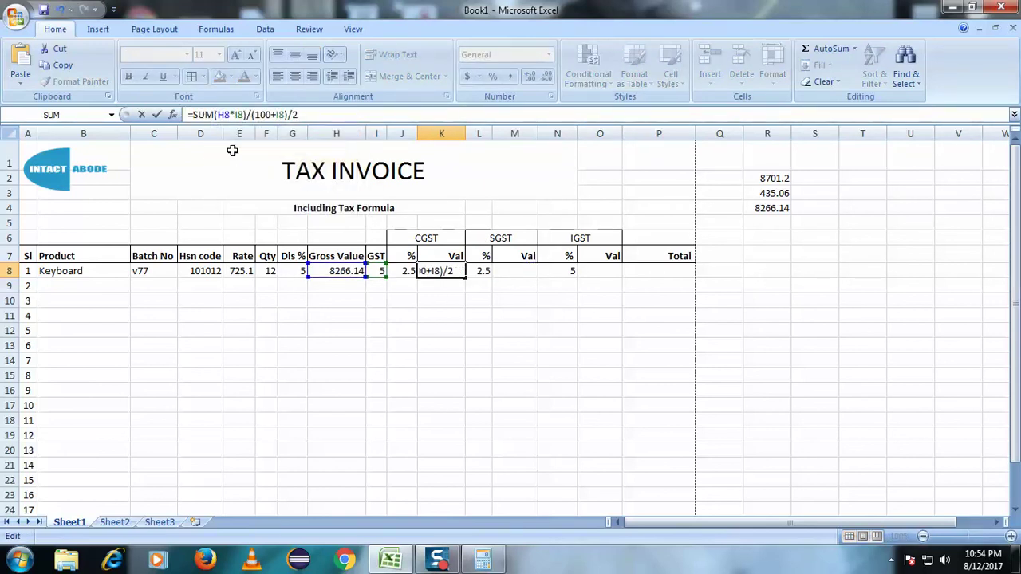
key("Return")
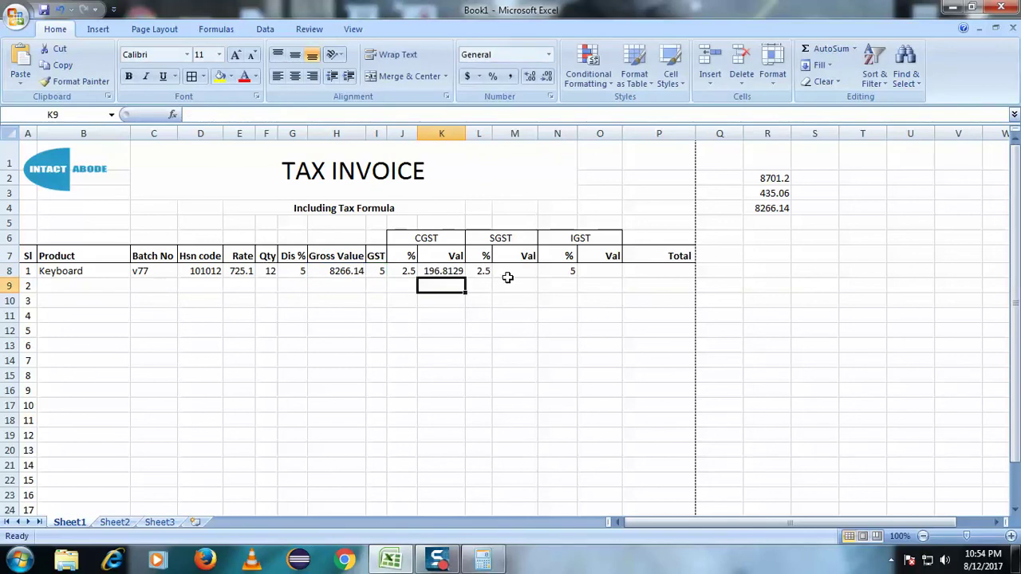
Paste the halved formula into SGST cell M8 so it shows 196.8129, then select M8 and K8
double_click(520, 271)
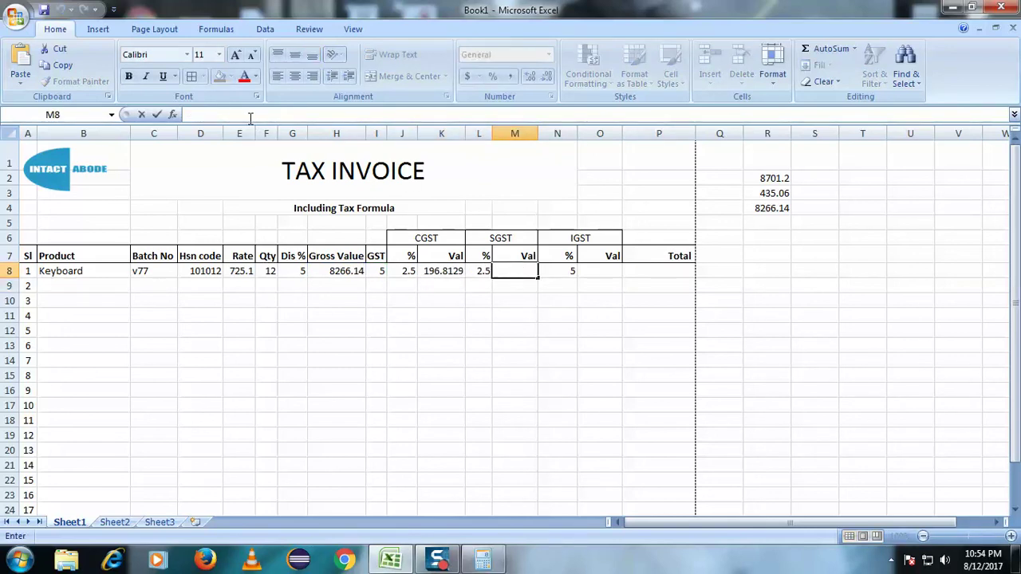
key("ctrl+v")
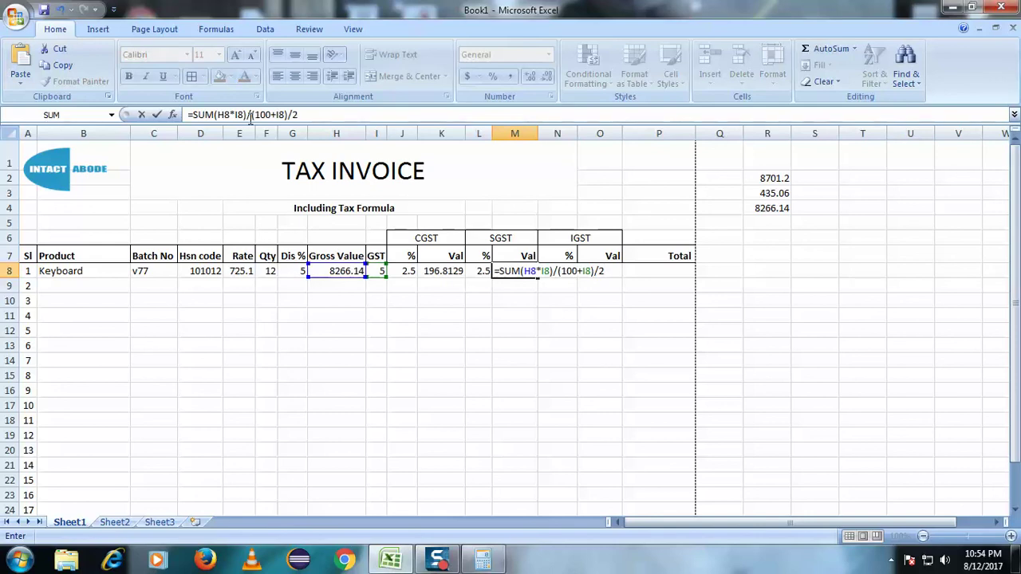
key("Return")
left_click(482, 317)
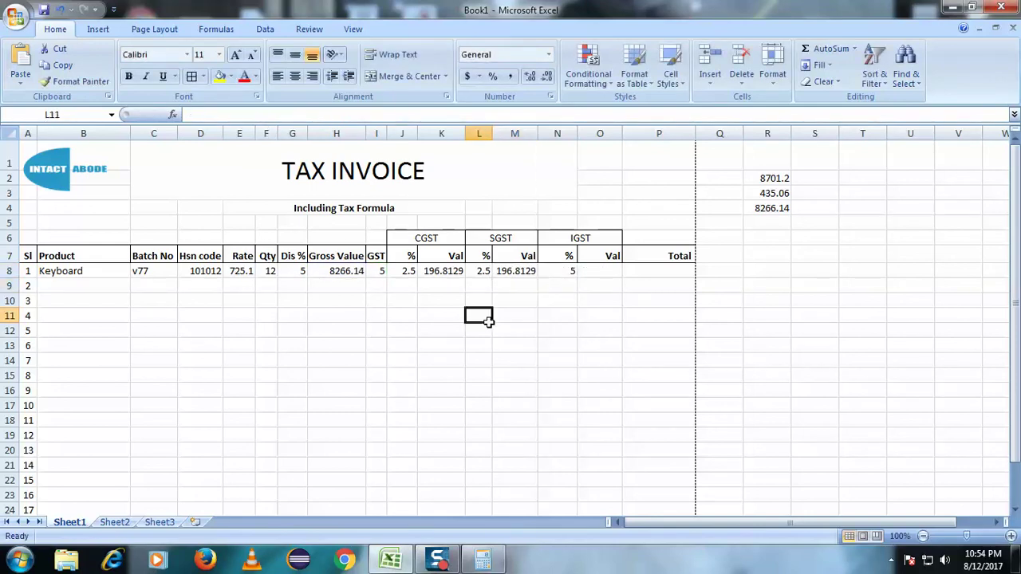
left_click(512, 274)
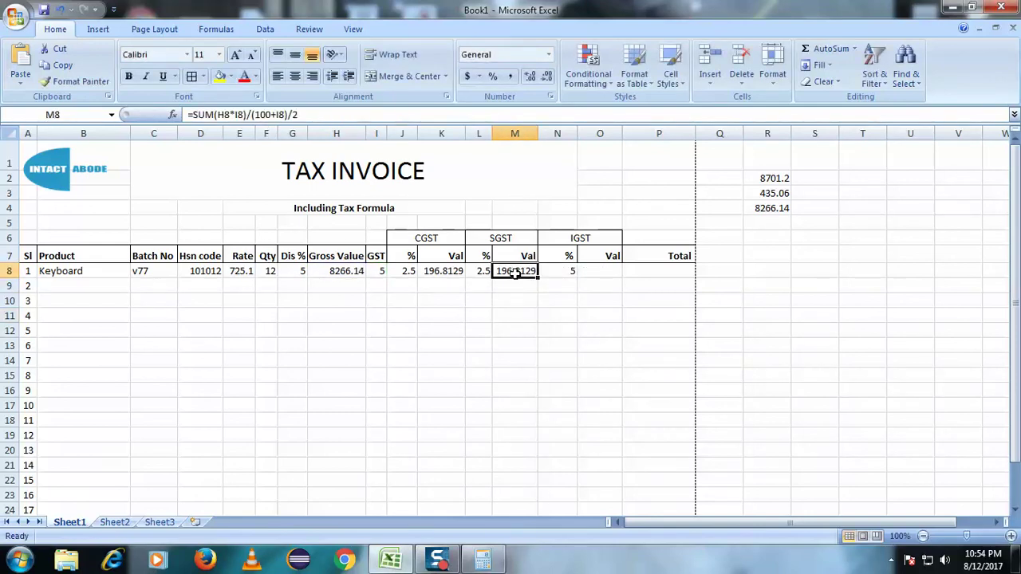
left_click(454, 272, "ctrl")
right_click(455, 272)
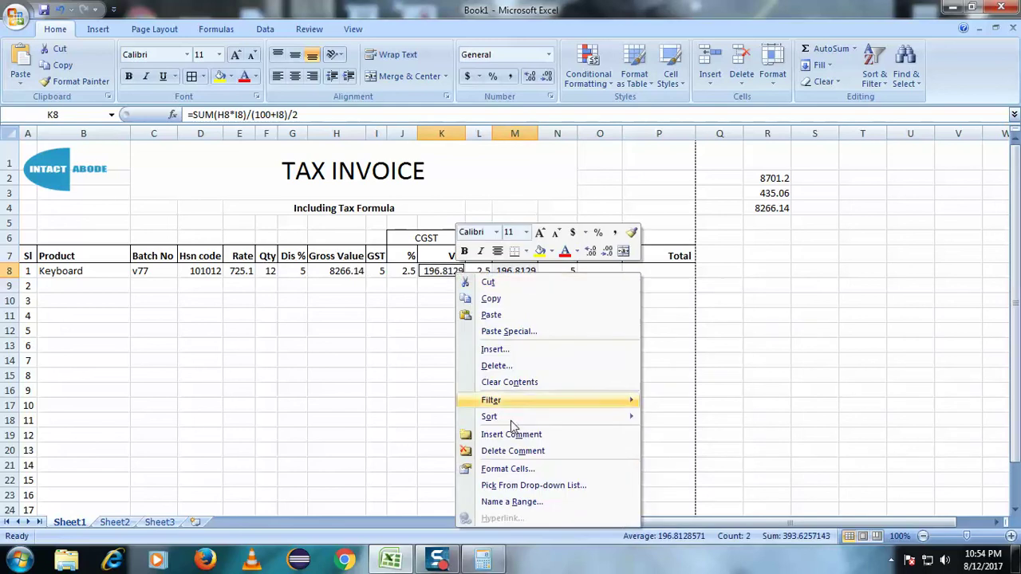
Format K8 and M8 as Number with 2 decimals (196.81) and bring Calculator forward
left_click(517, 467)
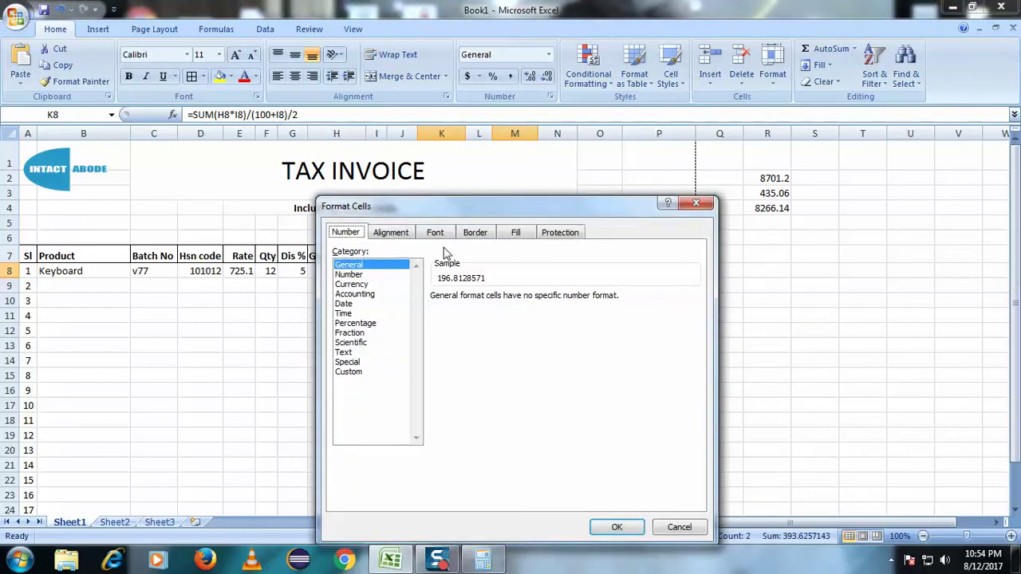
left_click(364, 274)
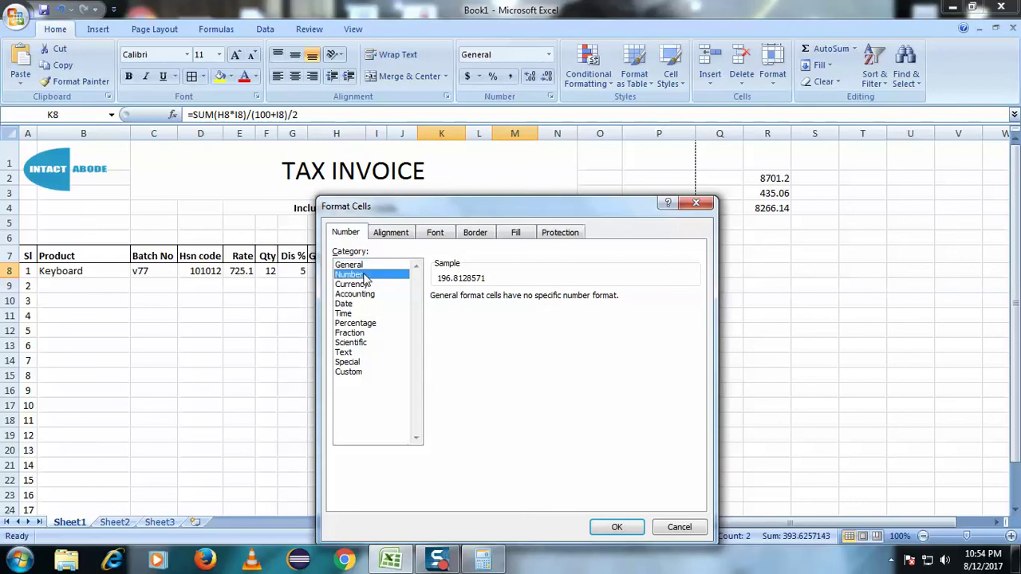
left_click(614, 526)
left_click(541, 407)
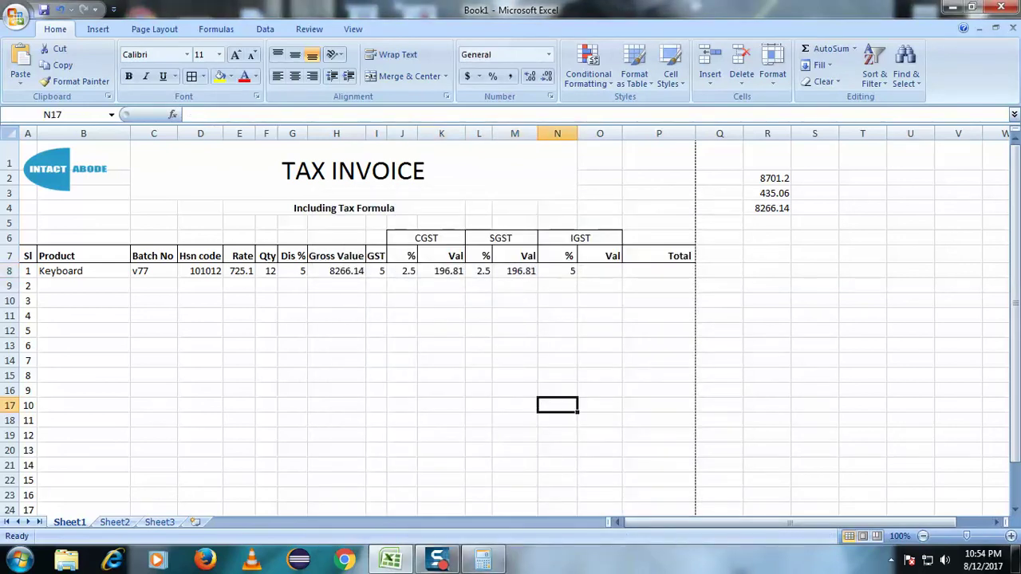
left_click(483, 558)
Move the Calculator aside, clear it, and enter the gross value 8266.14
left_click_drag(455, 96, 836, 97)
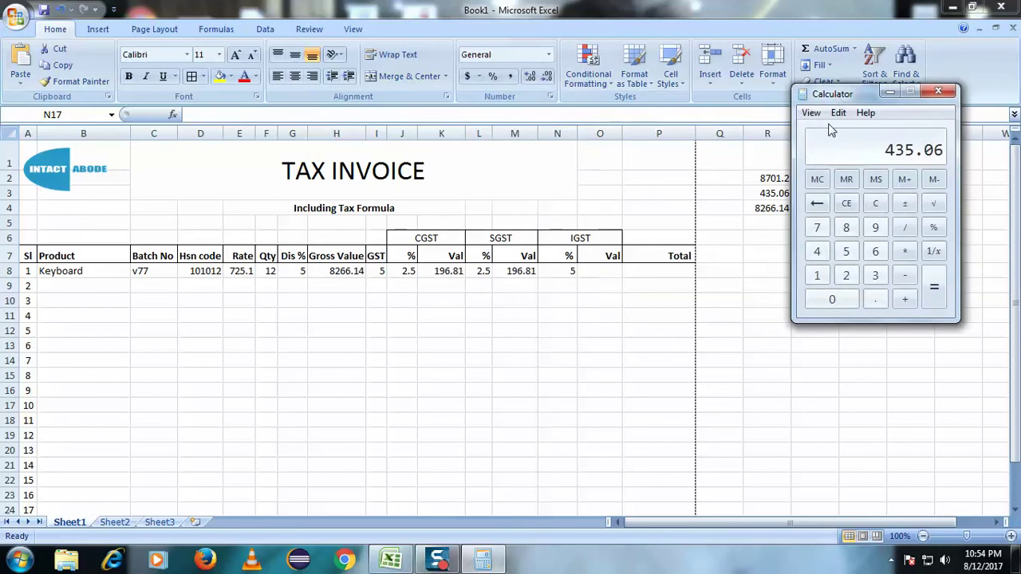
left_click(875, 204)
left_click_drag(821, 94, 709, 75)
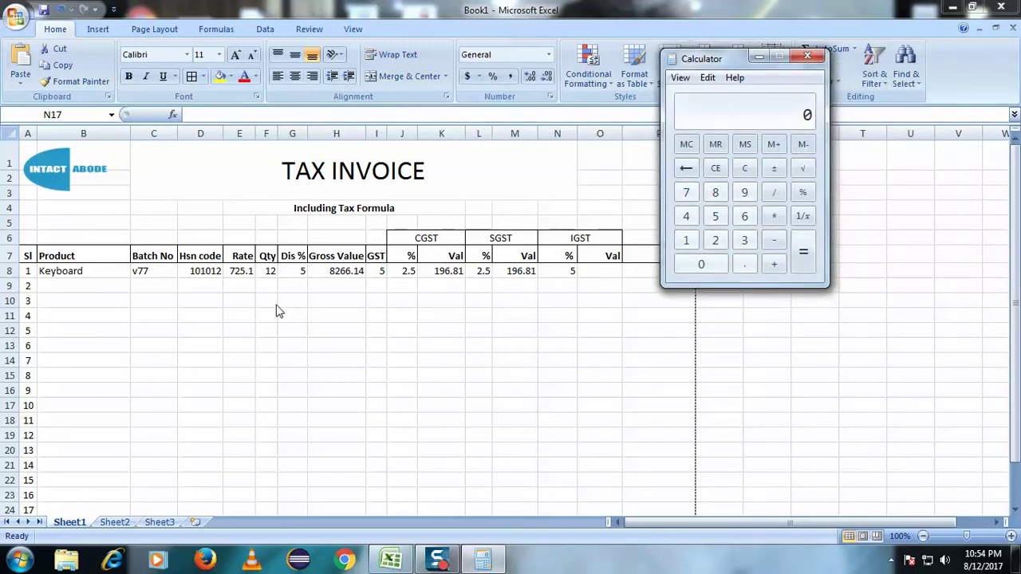
left_click(709, 198)
left_click(714, 239)
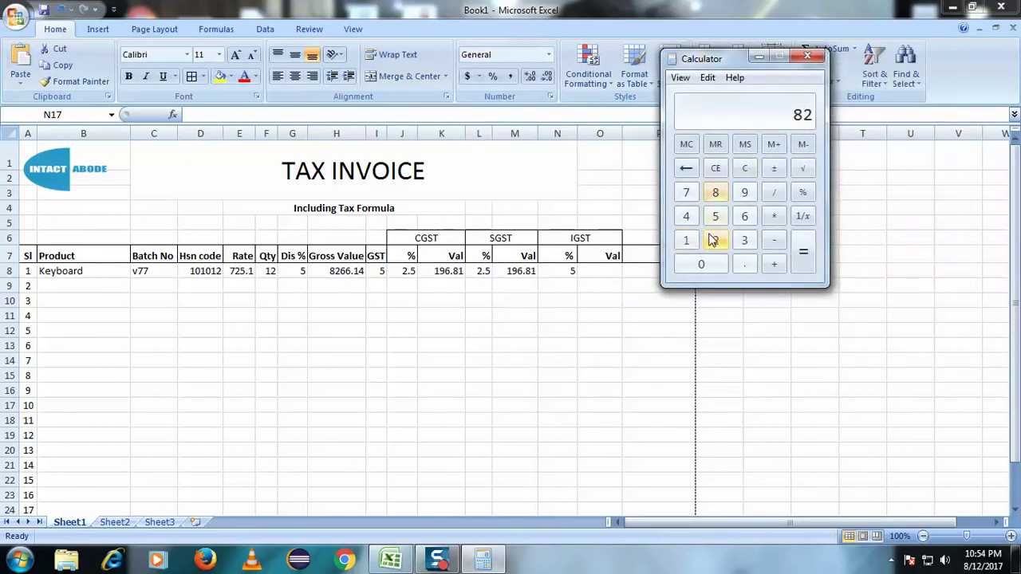
left_click(745, 217)
left_click(744, 217)
left_click(744, 264)
left_click(686, 240)
left_click(686, 216)
left_click(775, 193)
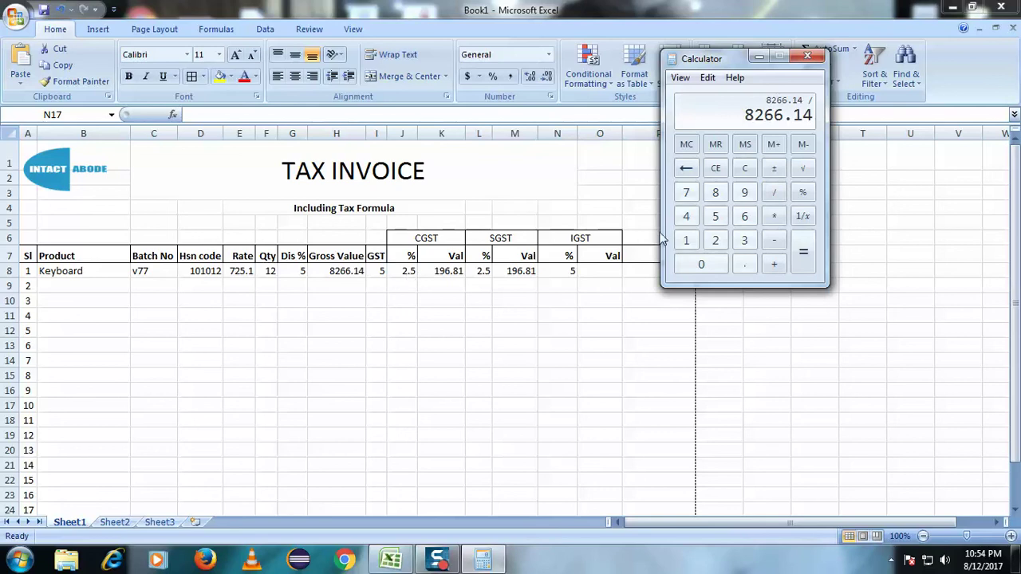
Clear and recompute 8266.14 × 5, giving 41330.7
left_click(744, 169)
left_click(716, 193)
left_click(715, 240)
left_click(744, 217)
left_click(745, 217)
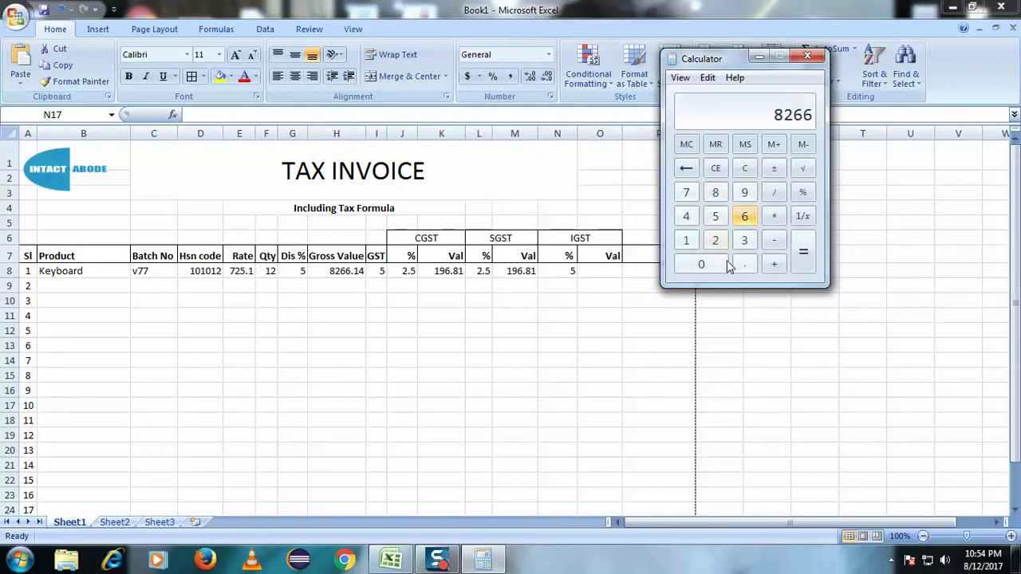
left_click(743, 265)
left_click(688, 240)
left_click(686, 217)
left_click(774, 216)
left_click(718, 217)
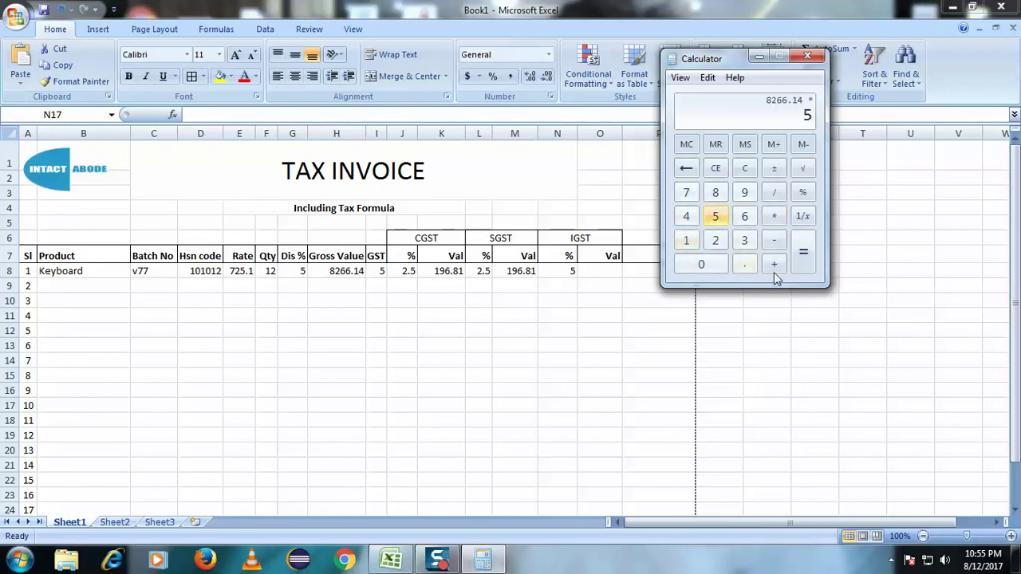
left_click(798, 270)
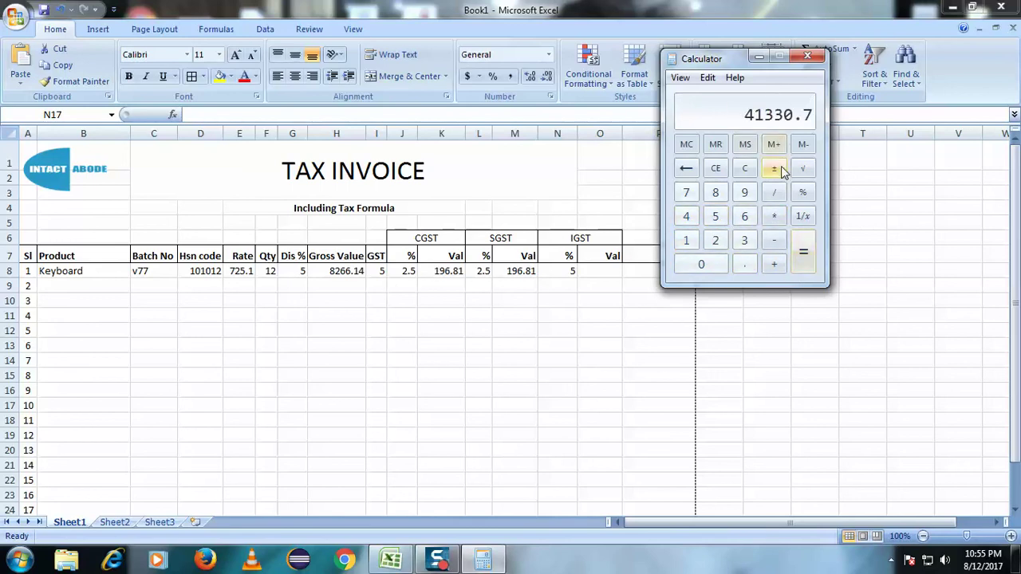
Divide by 105 and then by 2 to get 196.8128571428571, then return to the sheet
left_click(775, 195)
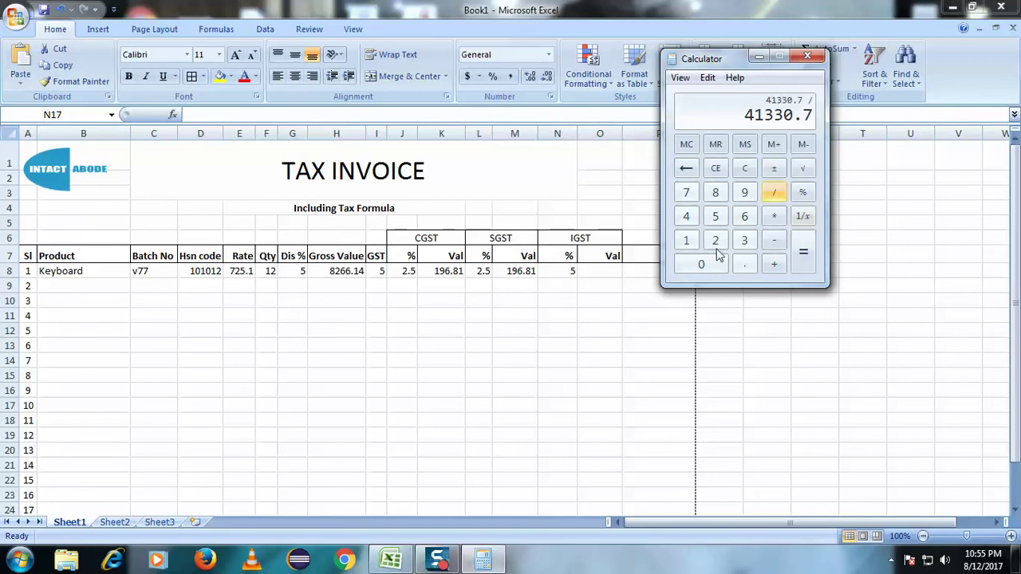
left_click(686, 240)
left_click(701, 264)
left_click(716, 216)
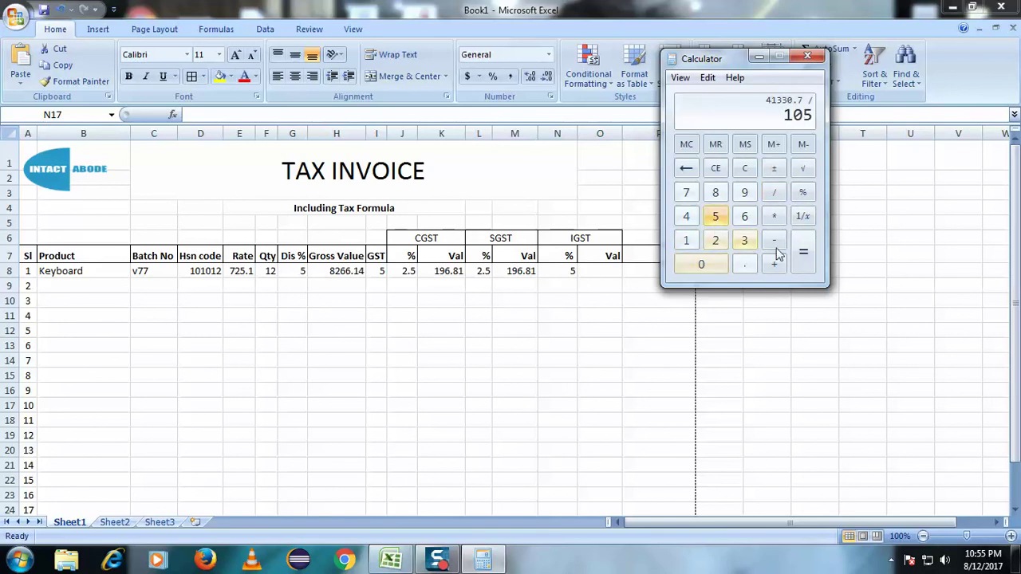
left_click(801, 253)
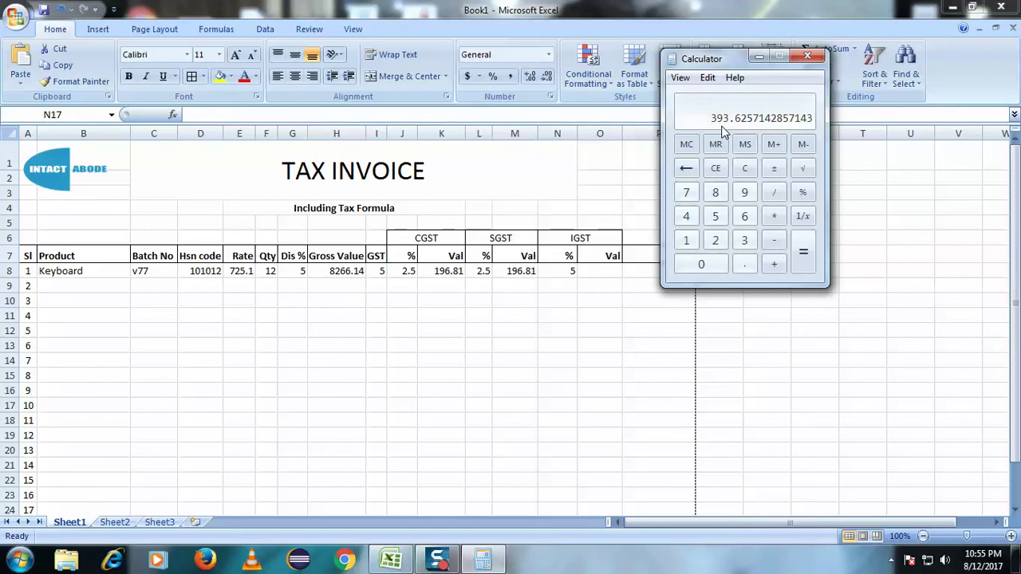
left_click(774, 192)
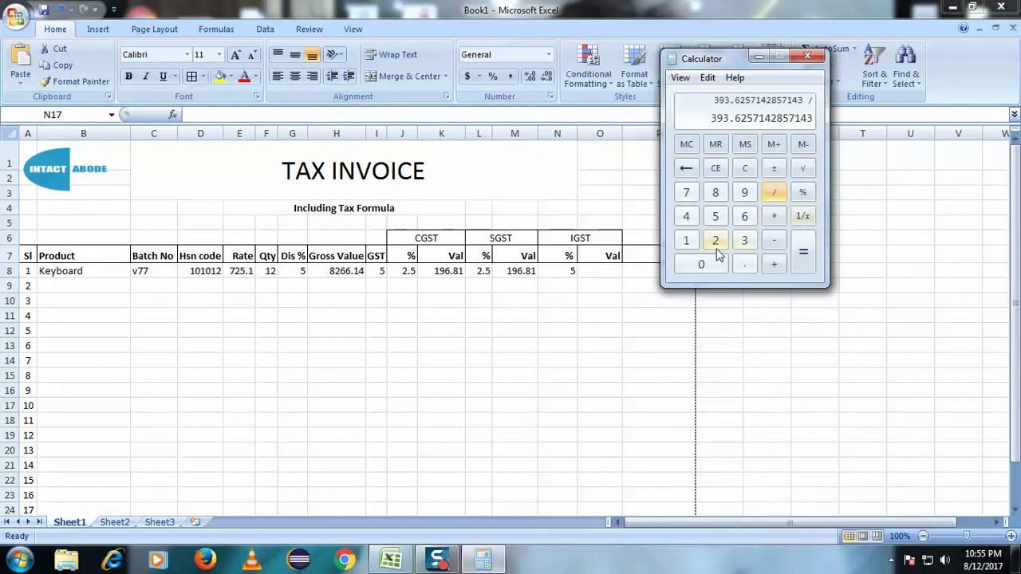
left_click(716, 240)
left_click(804, 256)
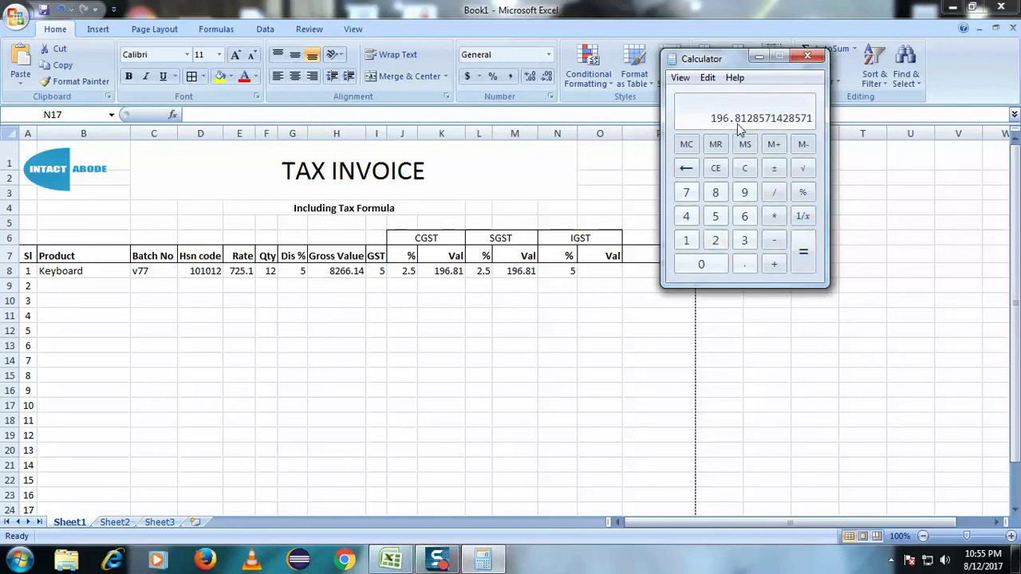
left_click(462, 272)
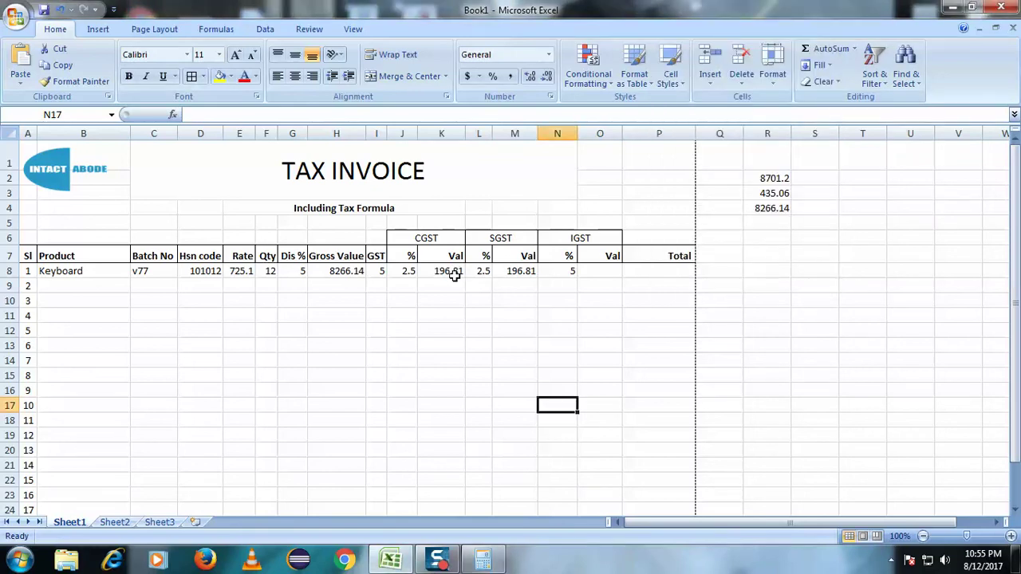
Paste the CGST formula into O8 and drop the /2 so IGST shows 393.626
left_click(451, 271)
left_click(519, 272)
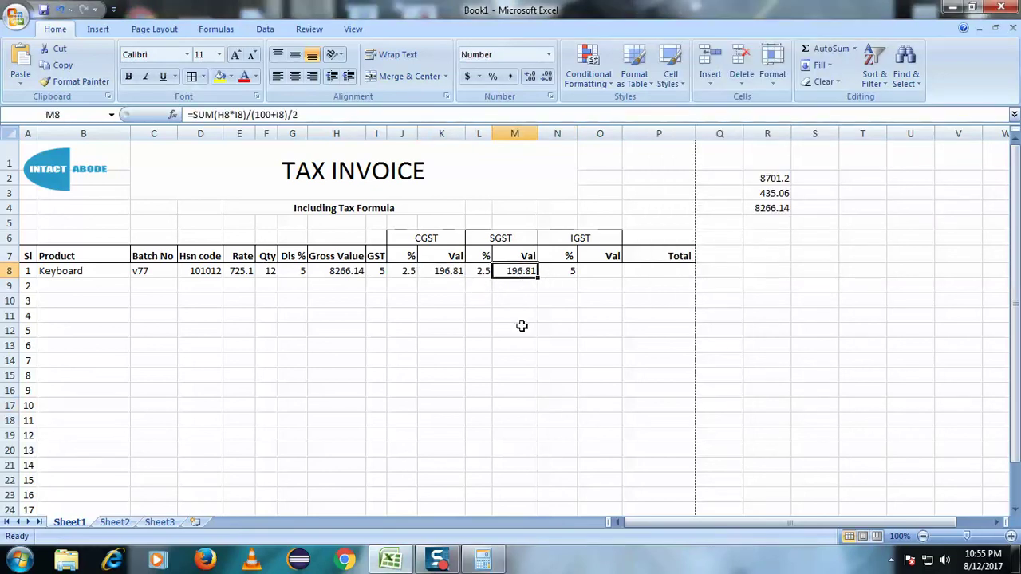
left_click(566, 273)
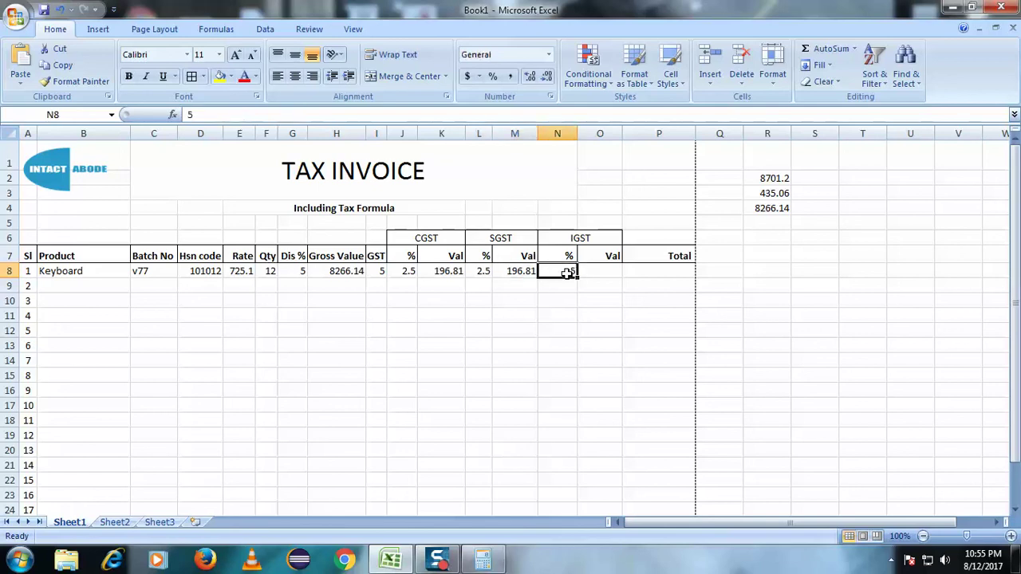
left_click(606, 271)
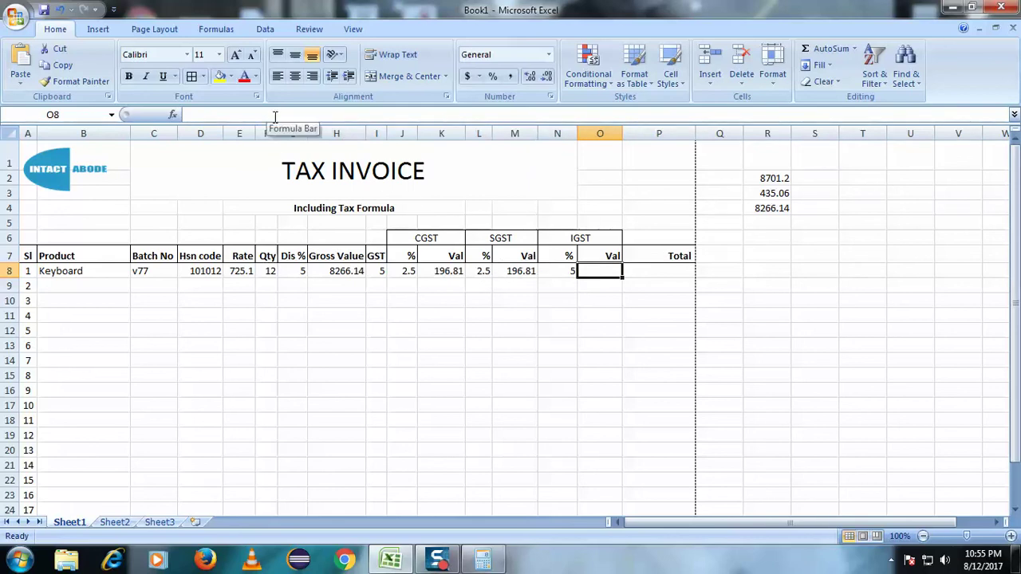
type("=SUM(H8*I8)/(100+I8)/2")
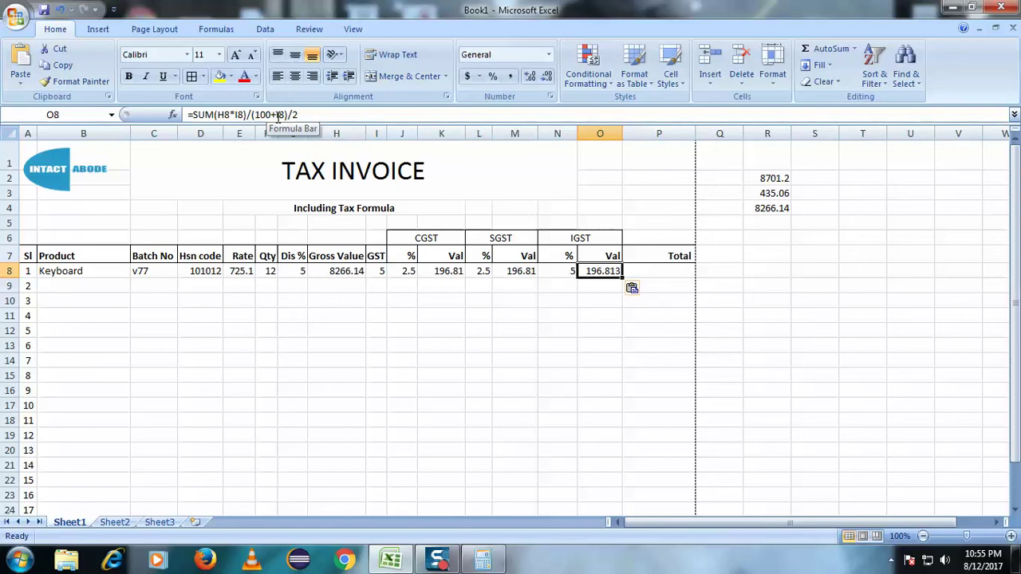
left_click(317, 117)
key("BackSpace")
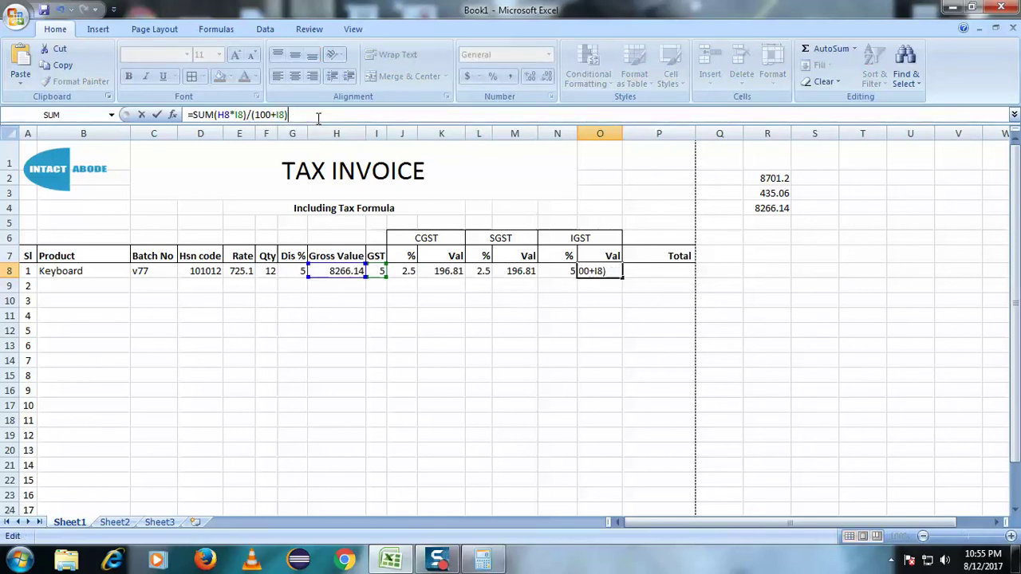
key("Return")
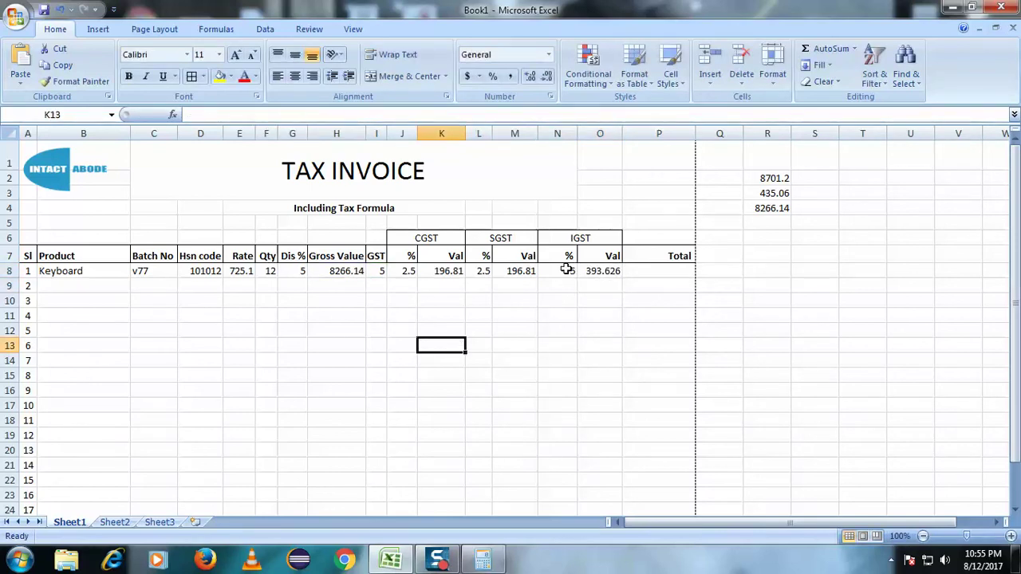
left_click(590, 271)
left_click(649, 273)
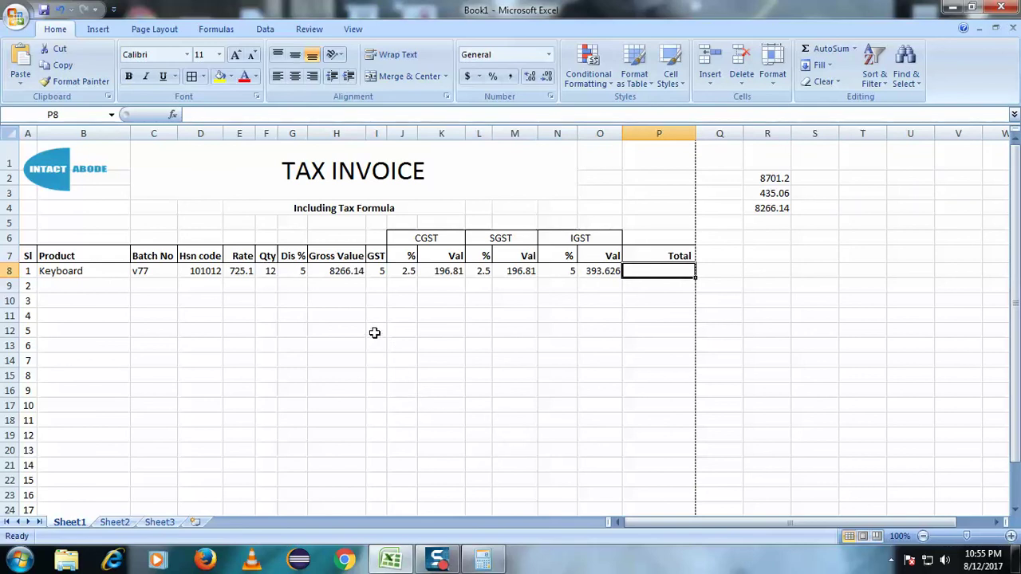
Undo the accidental edit to the H8 Gross Value formula
double_click(336, 270)
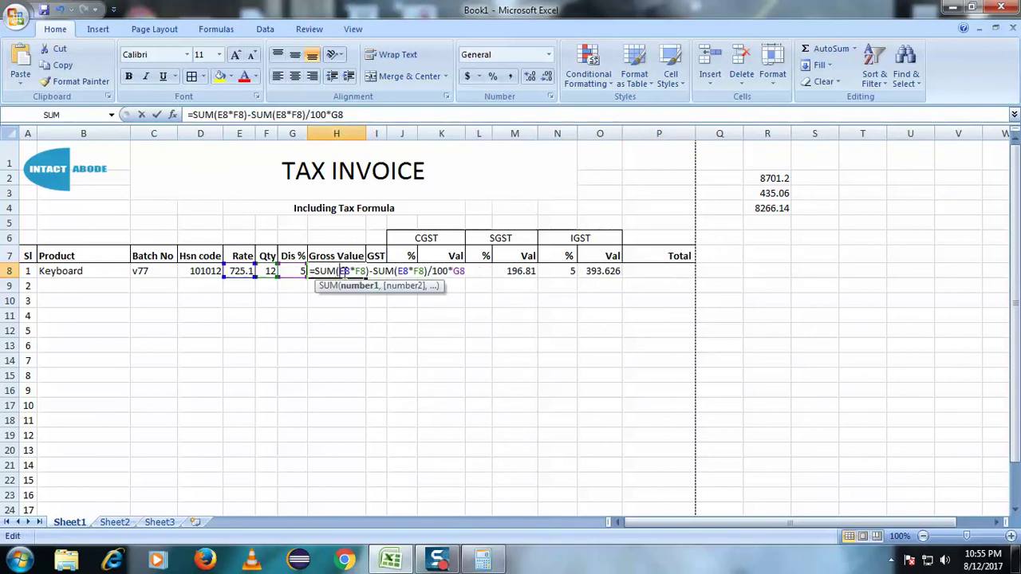
left_click(342, 302)
left_click(352, 420)
key("ctrl+z")
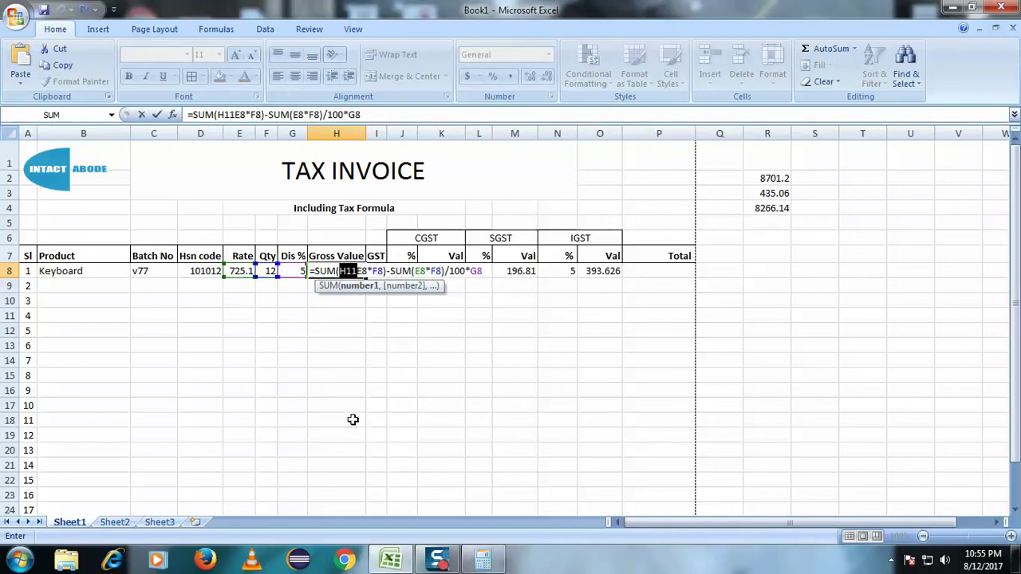
type("H18")
left_click(339, 409)
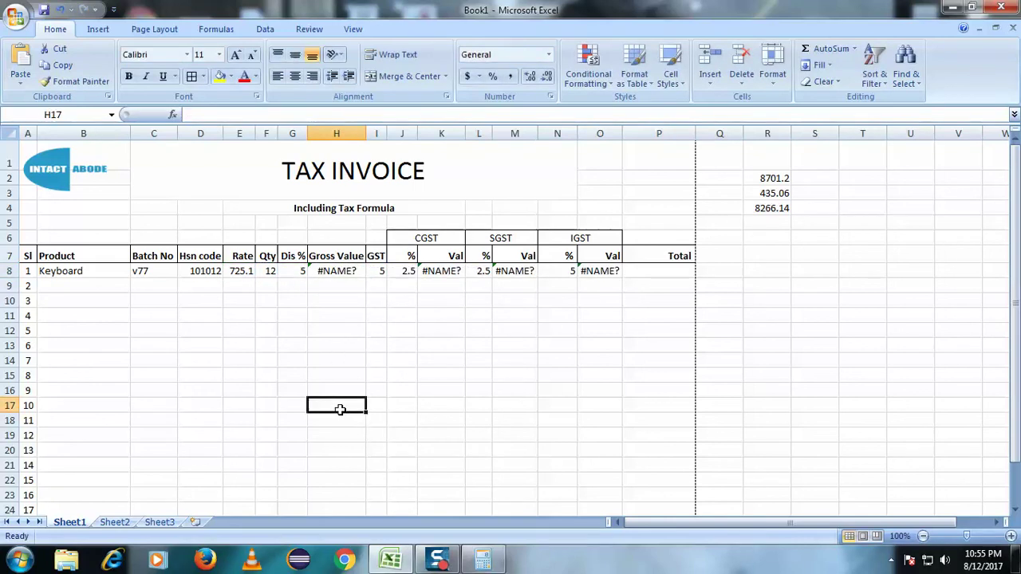
key("ctrl+z")
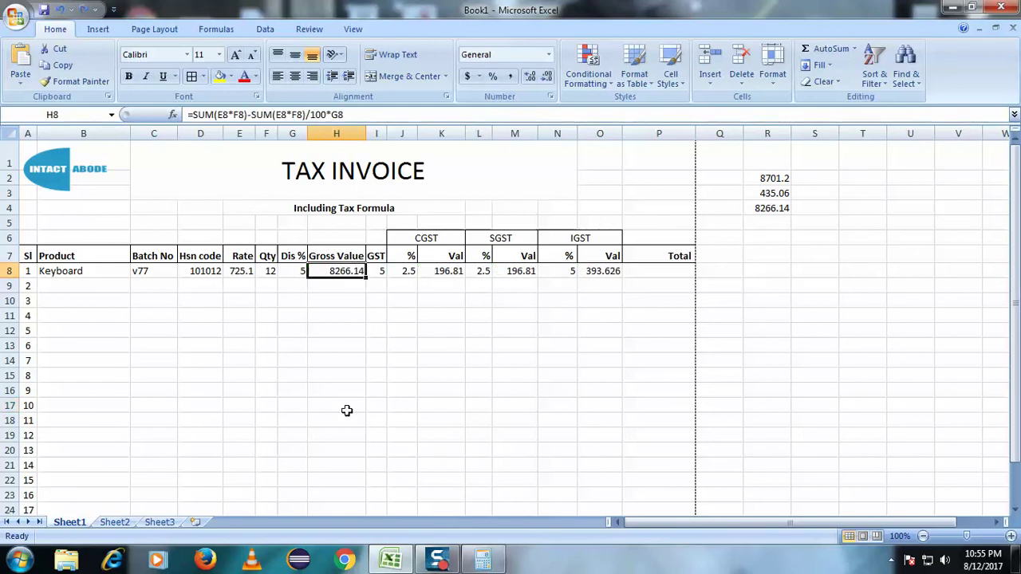
Re-enter H8 as =SUM(E8*F8)-SUM(E8*F8)/100*G8 and copy that formula
left_click(362, 112)
right_click(226, 118)
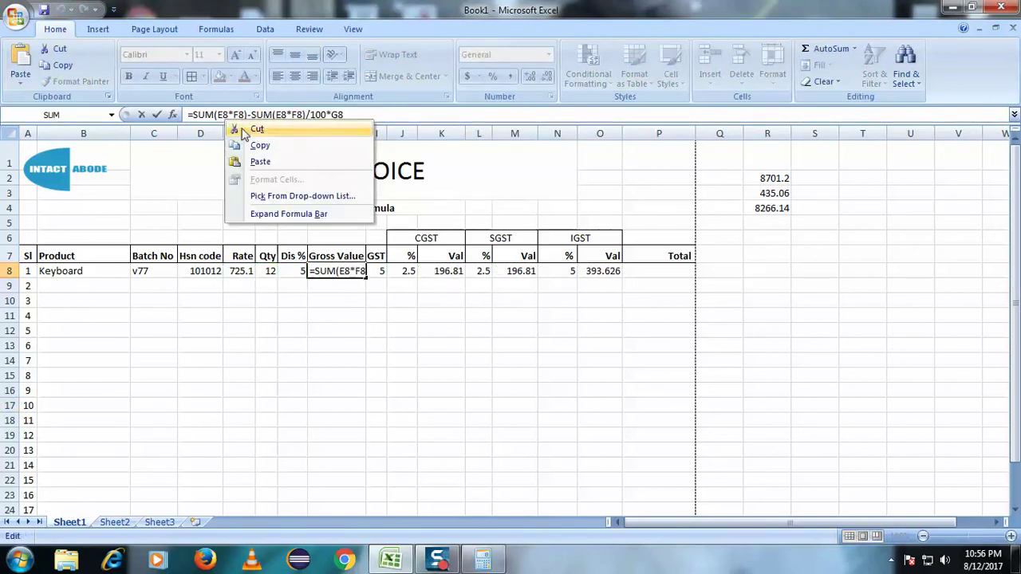
triple_click(366, 111)
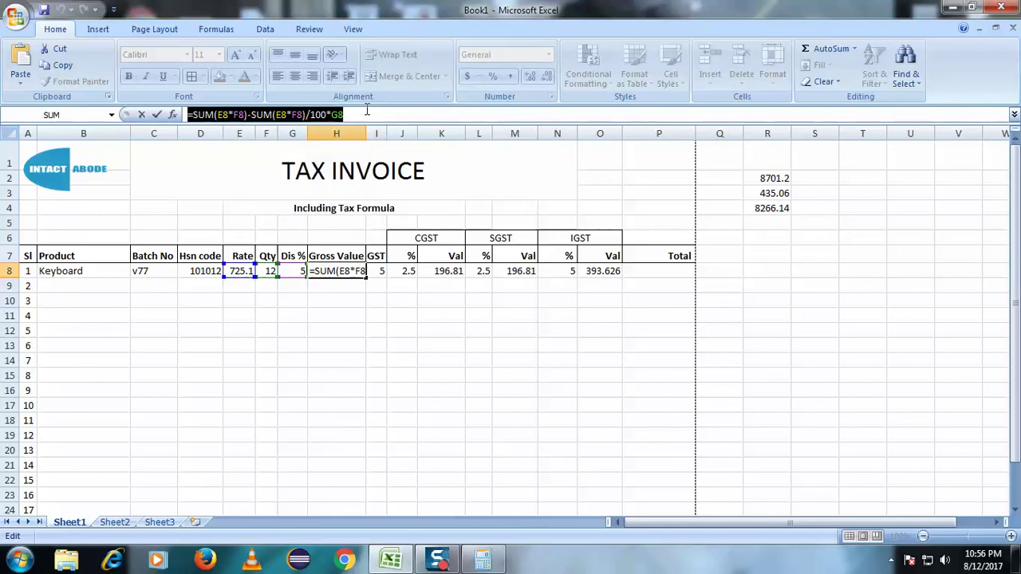
type("=")
left_click(659, 271)
key("BackSpace")
key("BackSpace")
key("BackSpace")
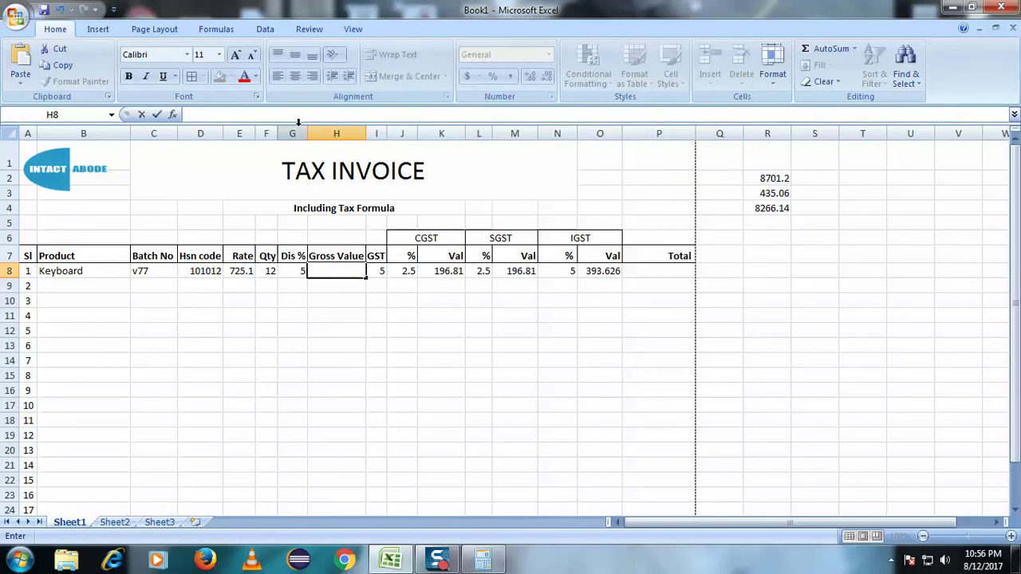
type("=SUM(E8*F8)-SUM(E8*F8)/100*G8")
key("Return")
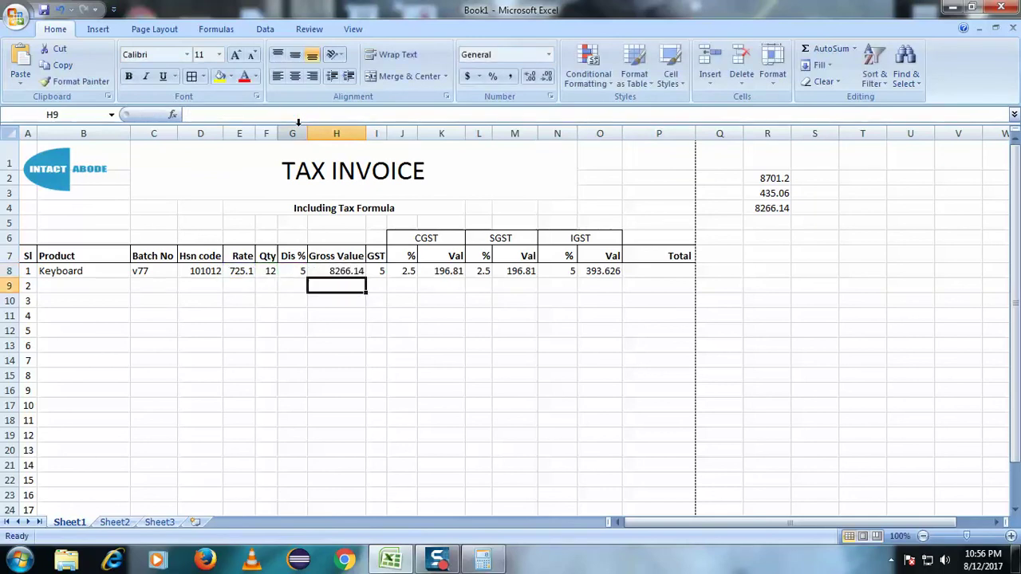
Paste the gross value formula into Total cell P8, showing 8266.14
left_click(667, 273)
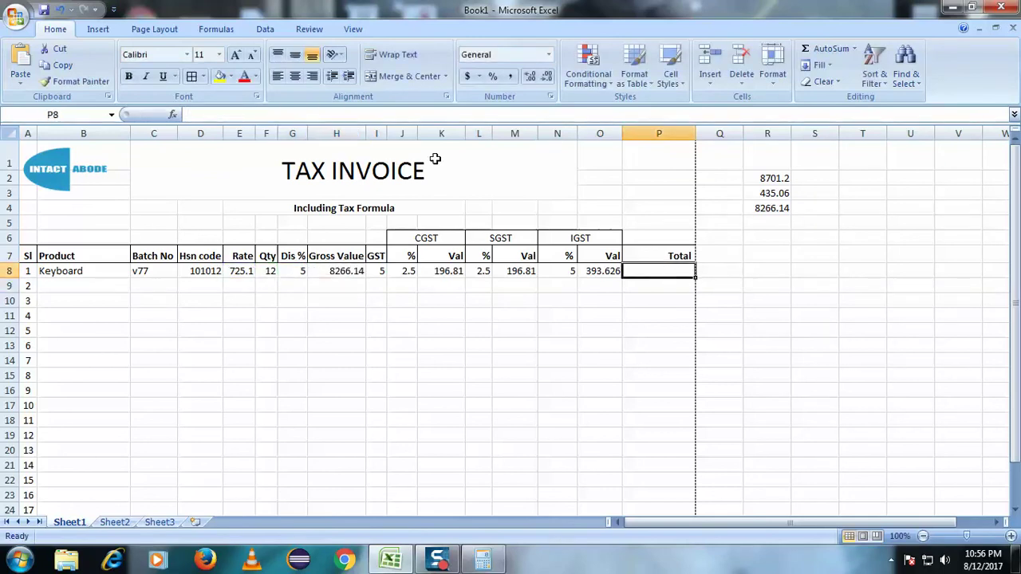
left_click(337, 118)
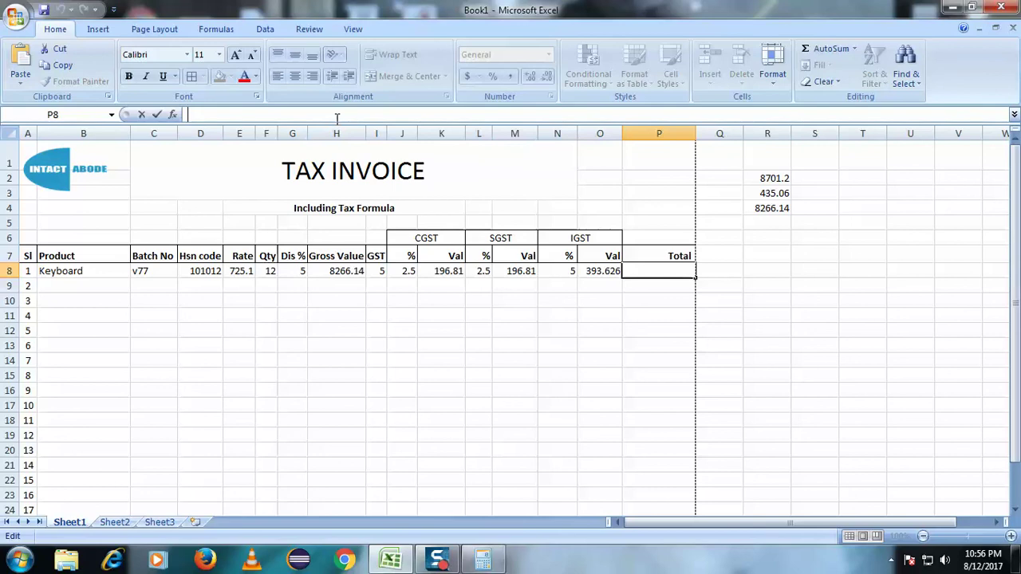
key("ctrl+v")
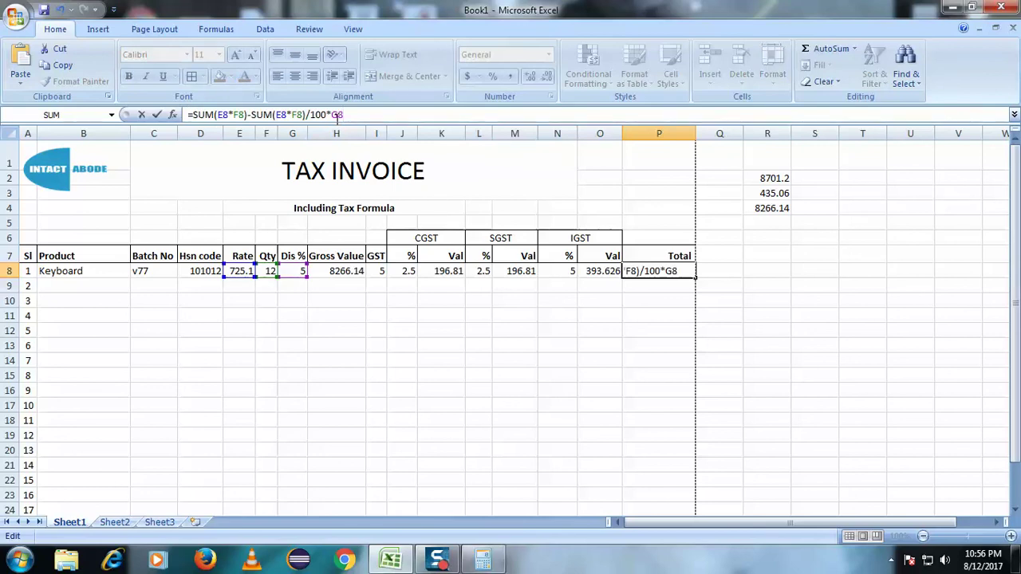
key("Return")
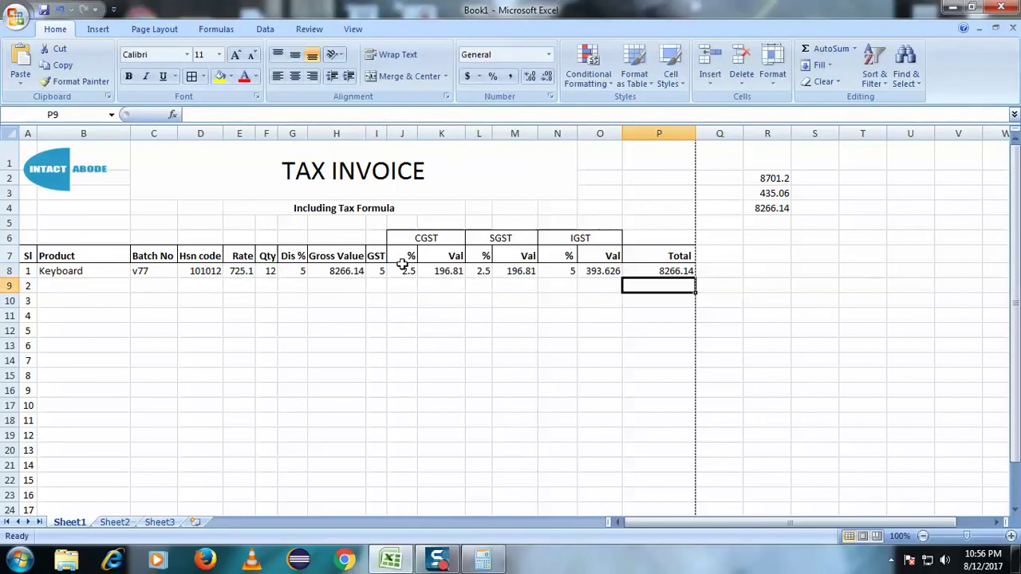
left_click(421, 325)
Review the row 8 formulas from Gross Value through Total
left_click(326, 271)
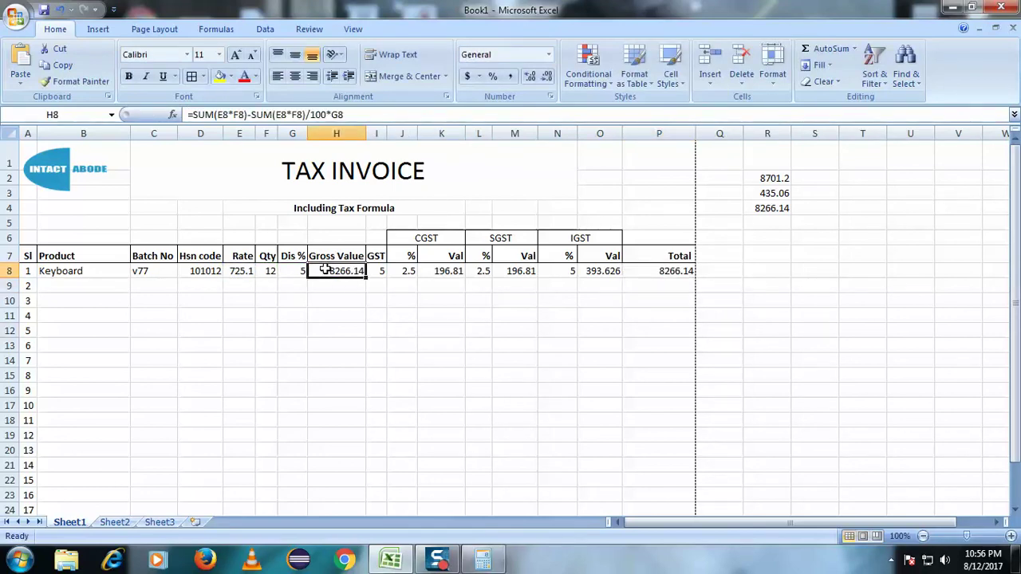
left_click(410, 272)
left_click(451, 271)
left_click(496, 270)
left_click(621, 271)
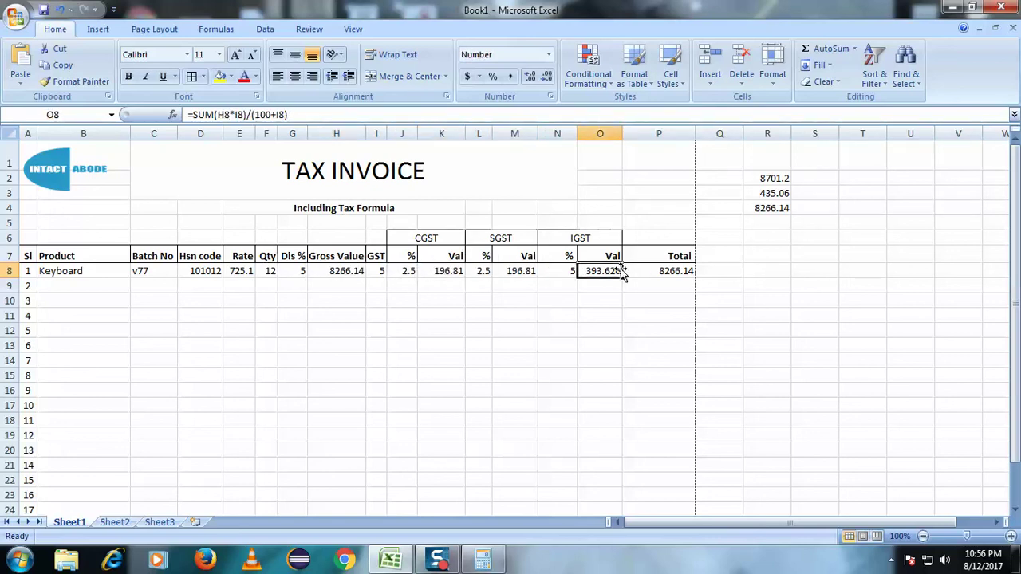
left_click(662, 272)
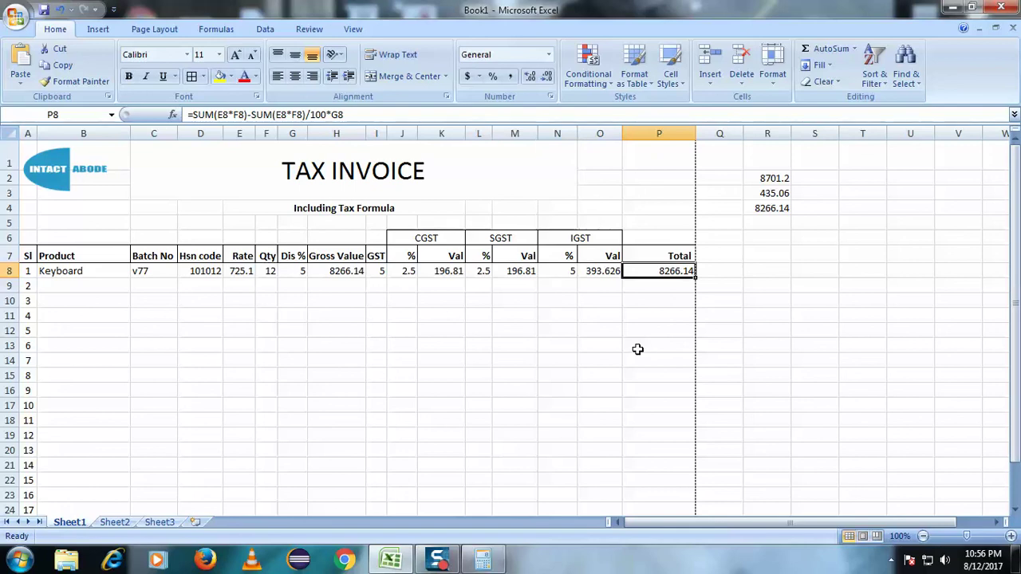
left_click(541, 389)
scroll(326, 404, "down", 1)
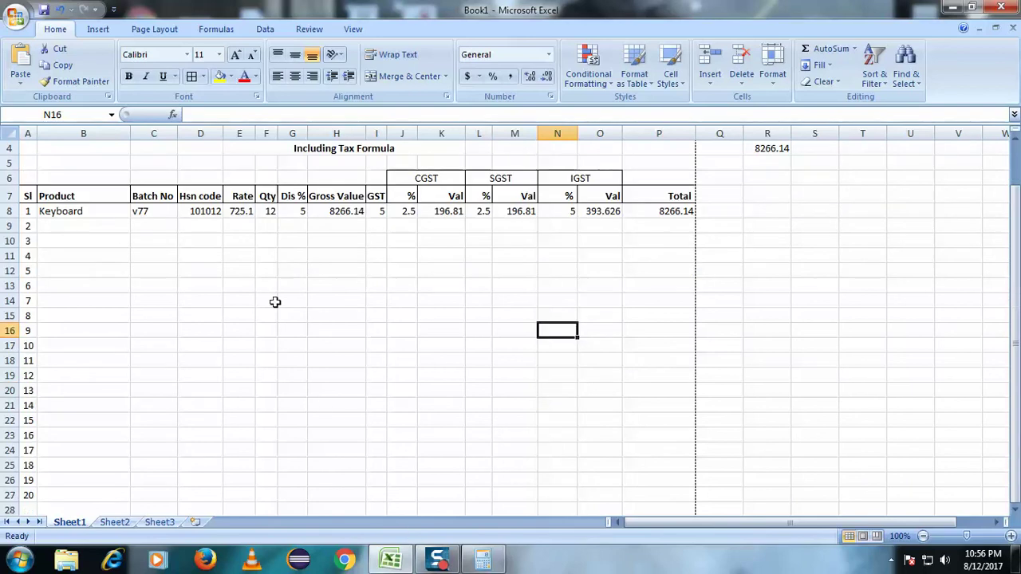
Fill the Gross Value, CGST % and CGST value formulas down to row 27
scroll(270, 290, "down", 1)
left_click(246, 170)
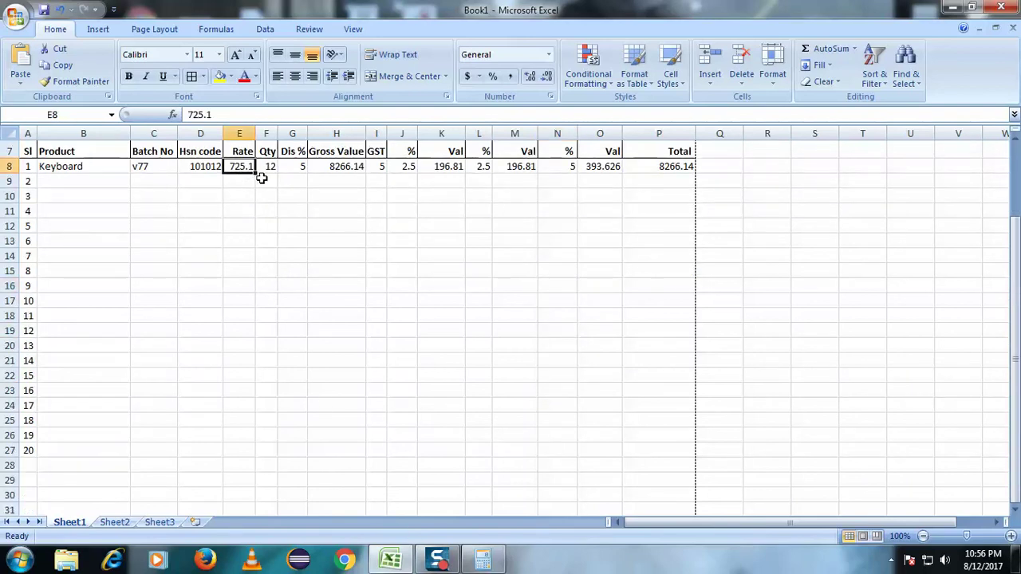
left_click(329, 166)
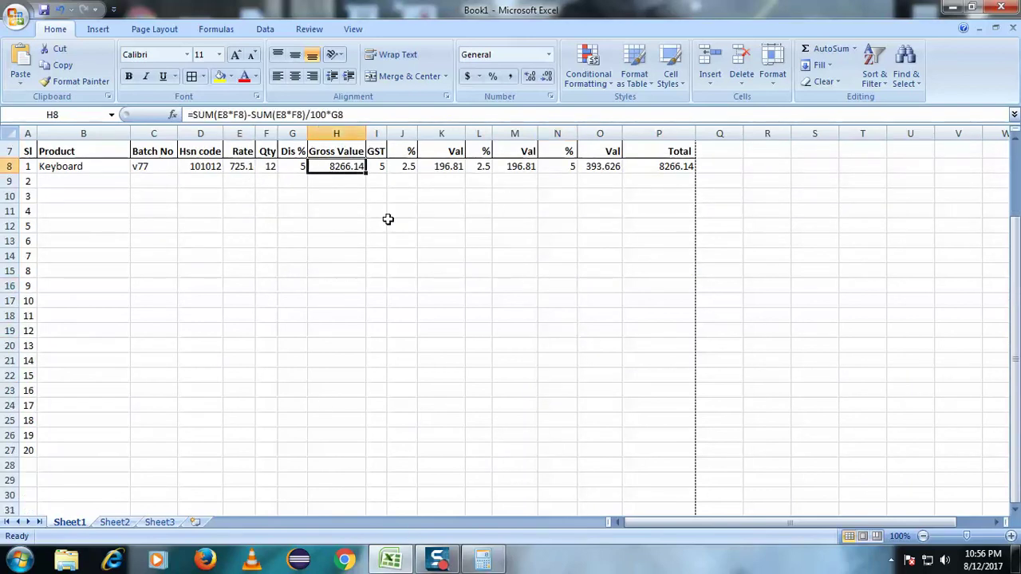
left_click_drag(366, 174, 383, 451)
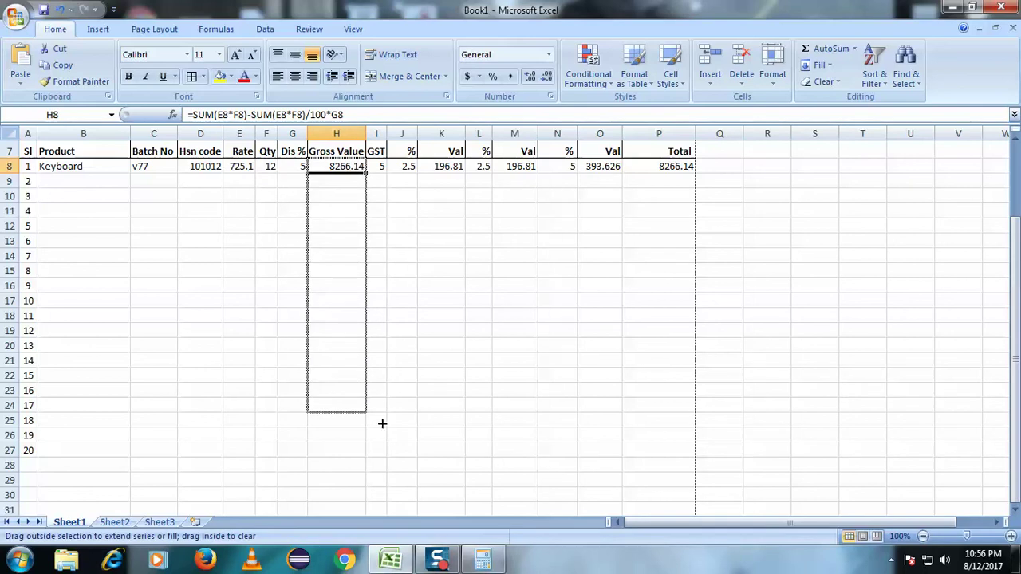
left_click(386, 166)
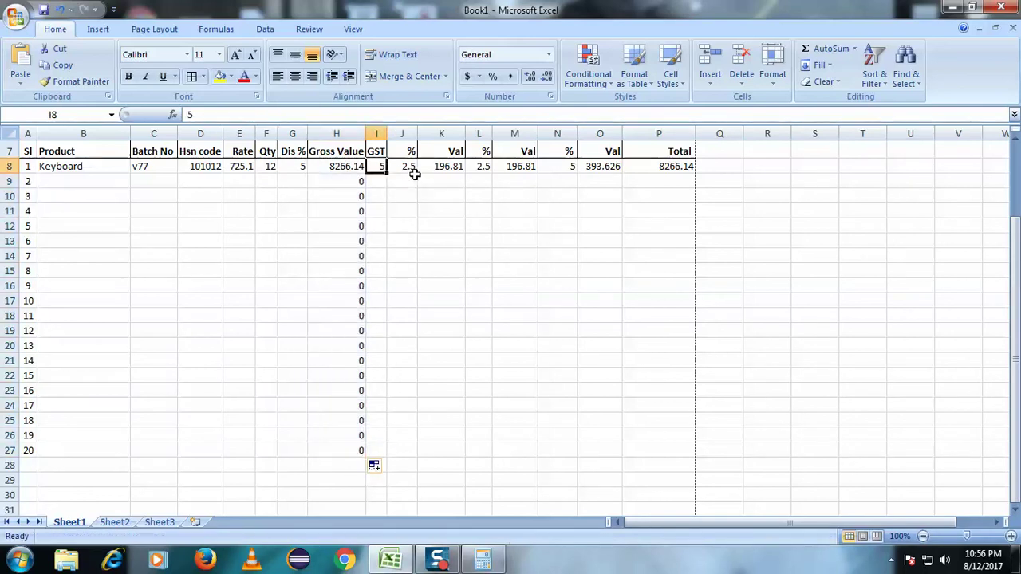
left_click(412, 168)
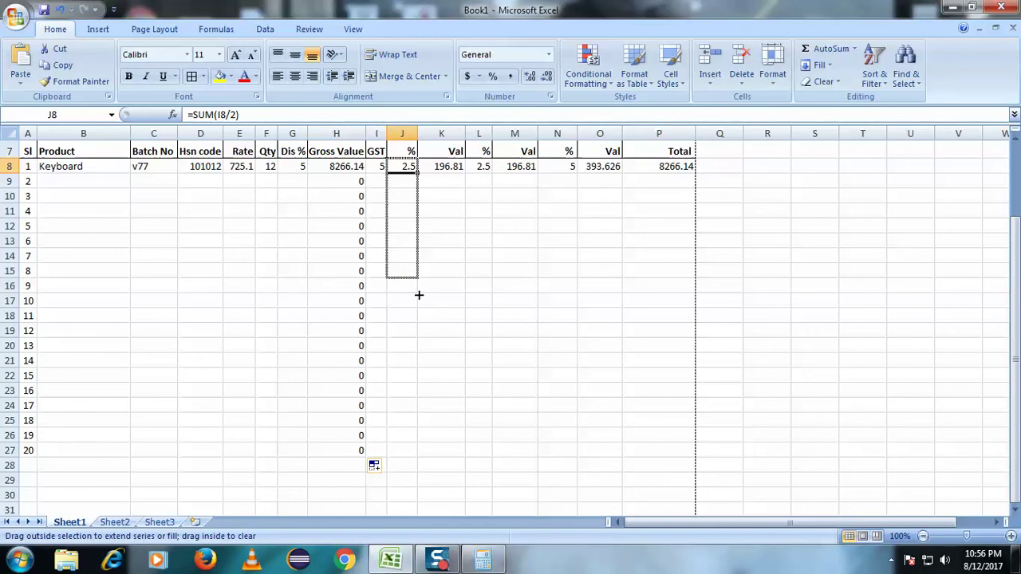
left_click_drag(417, 173, 420, 458)
left_click(479, 449)
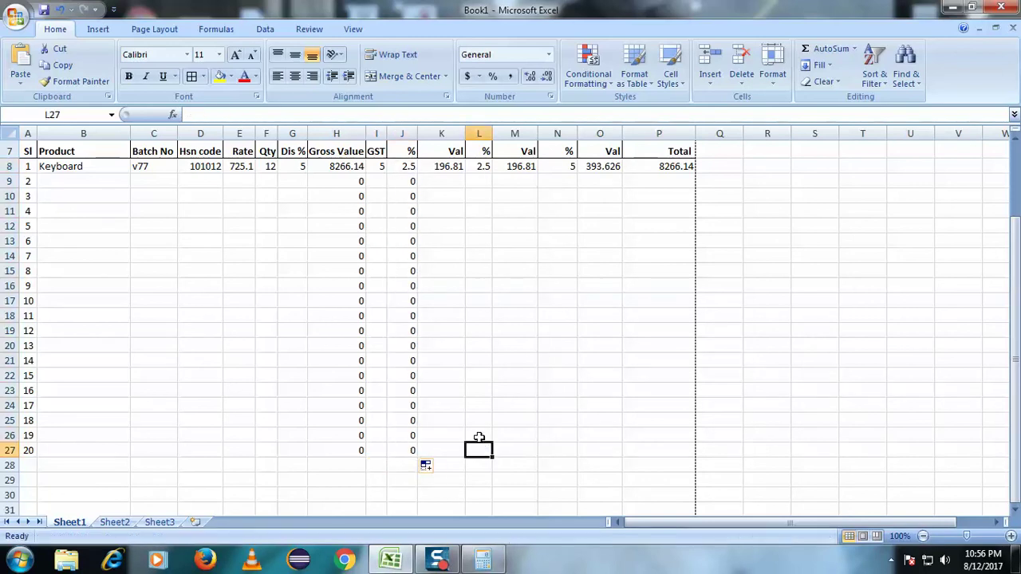
left_click(451, 168)
left_click_drag(465, 174, 470, 453)
Fill the SGST value, IGST value and Total formulas down to row 27
left_click(561, 418)
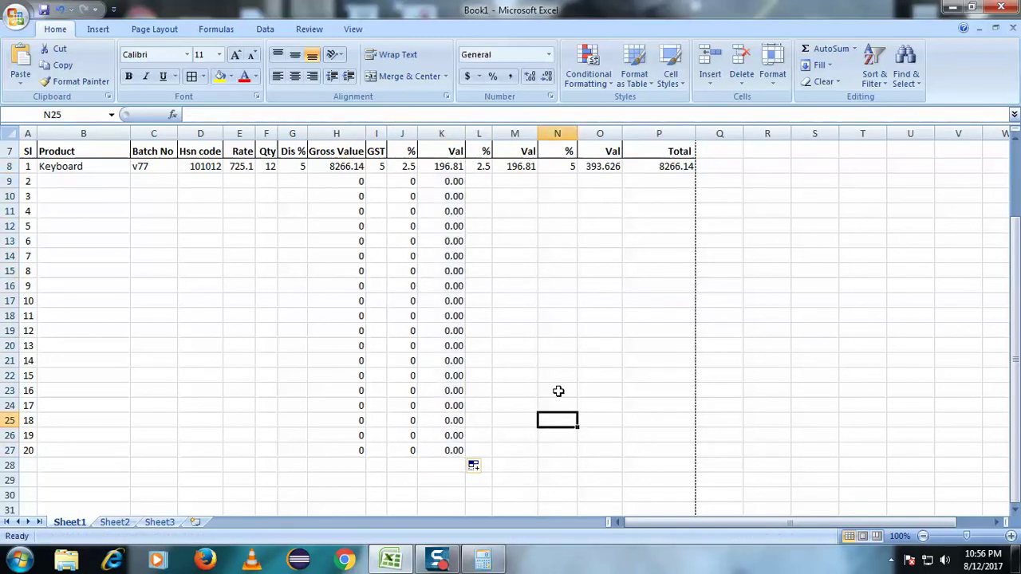
left_click(526, 166)
left_click_drag(538, 173, 533, 453)
left_click(607, 166)
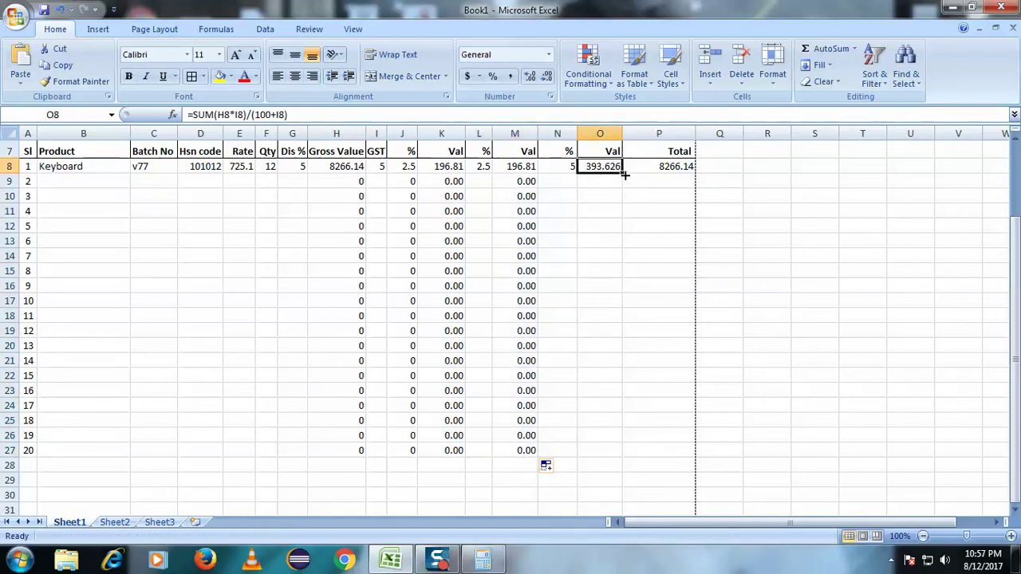
left_click_drag(625, 176, 624, 452)
left_click(648, 420)
left_click(682, 166)
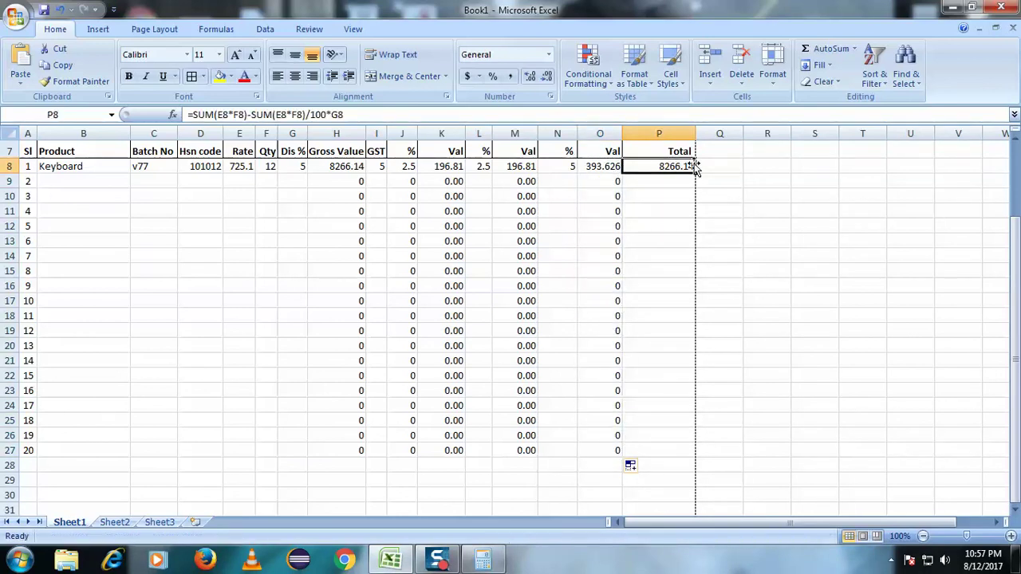
left_click_drag(694, 172, 683, 453)
left_click(387, 390)
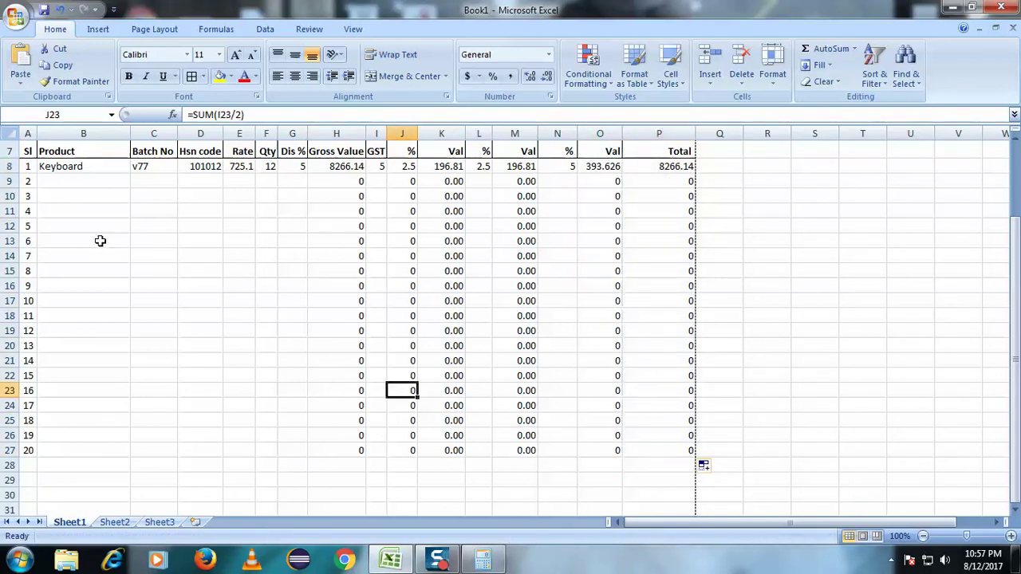
Enter Natraj Pencil as the second product in B9 with HSN code 14521 in D9
double_click(66, 184)
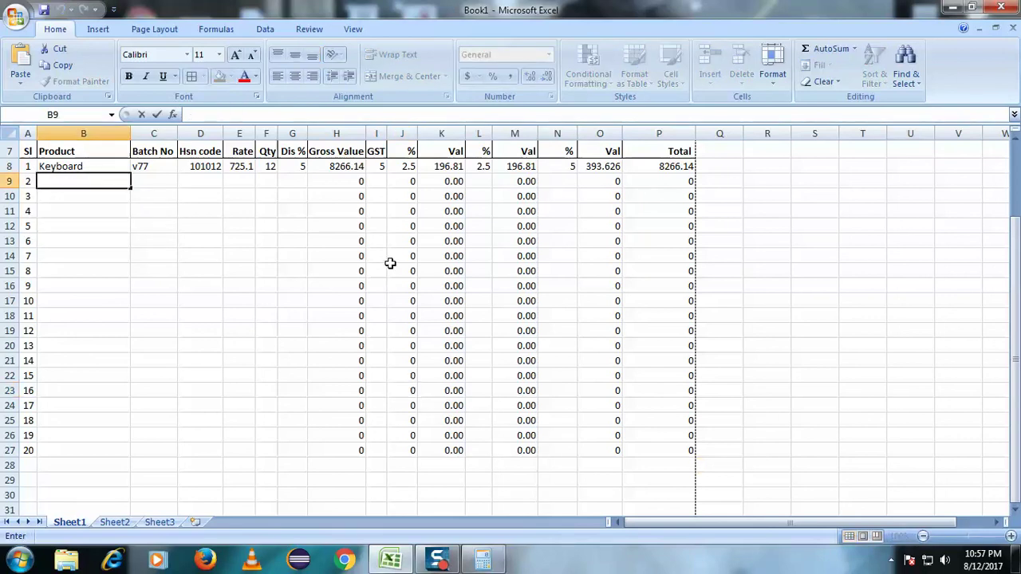
type("Natraj")
type(" Pe")
type("ncil")
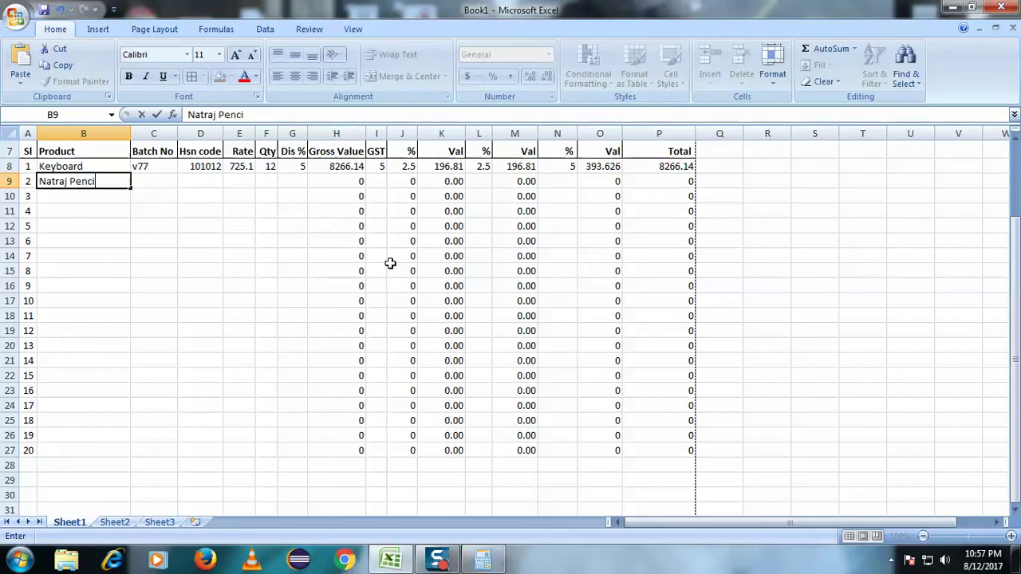
left_click(166, 192)
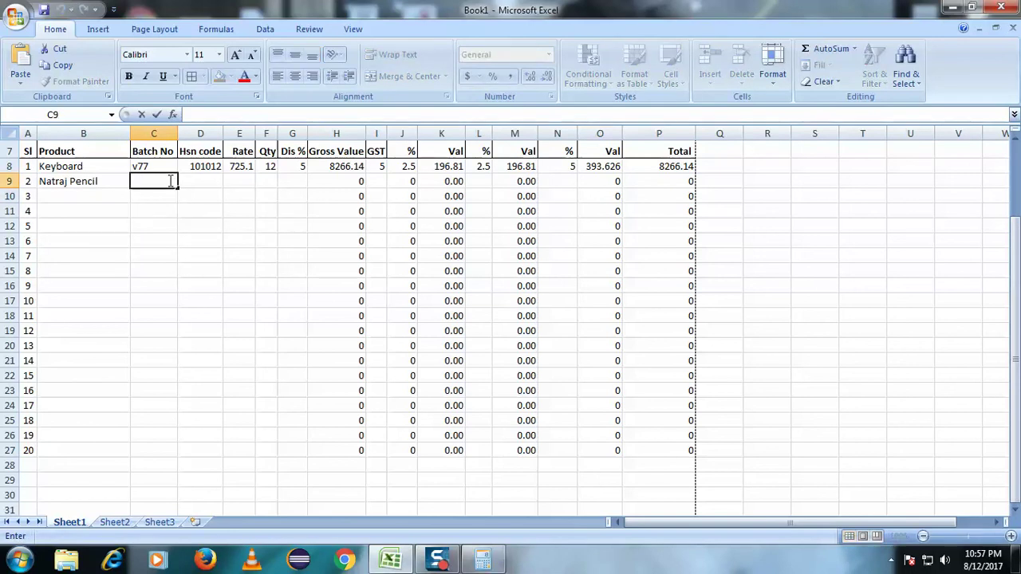
left_click(198, 210)
double_click(209, 183)
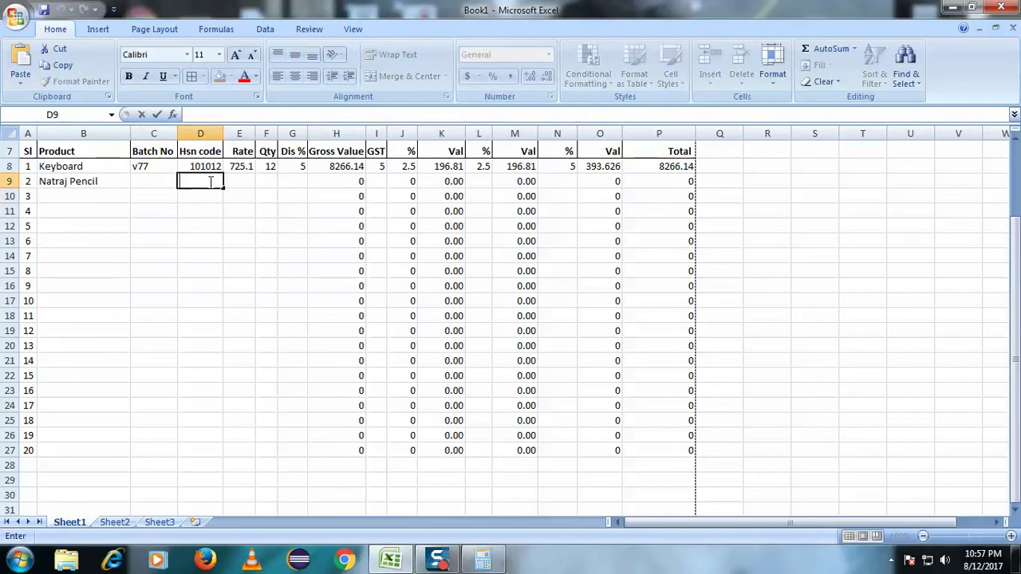
type("14521")
key("Return")
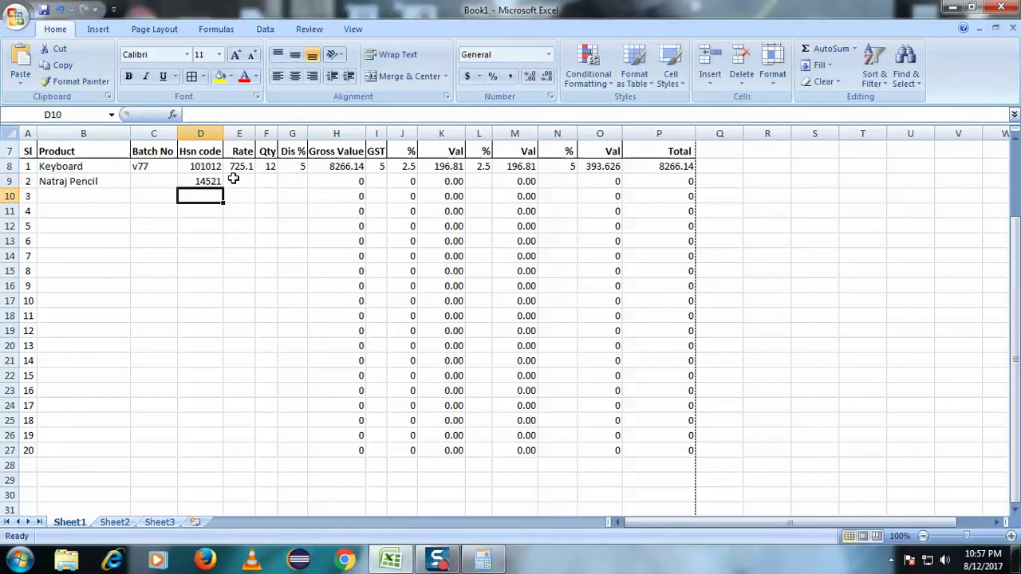
Enter the 1205.10 rate in E9 and widen column E to fit it
left_click(244, 184)
double_click(244, 184)
type("1205")
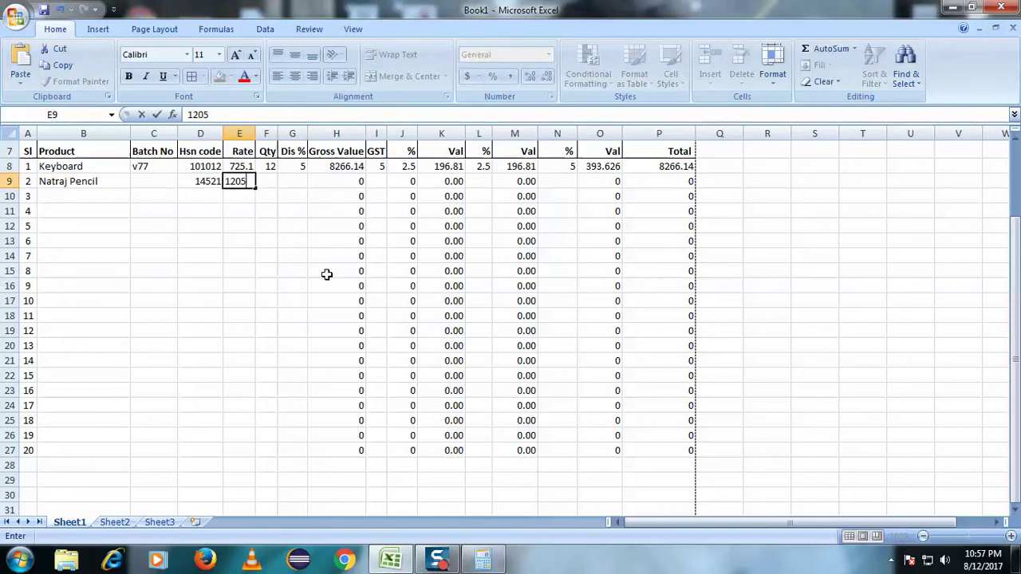
type(".10")
left_click(292, 271)
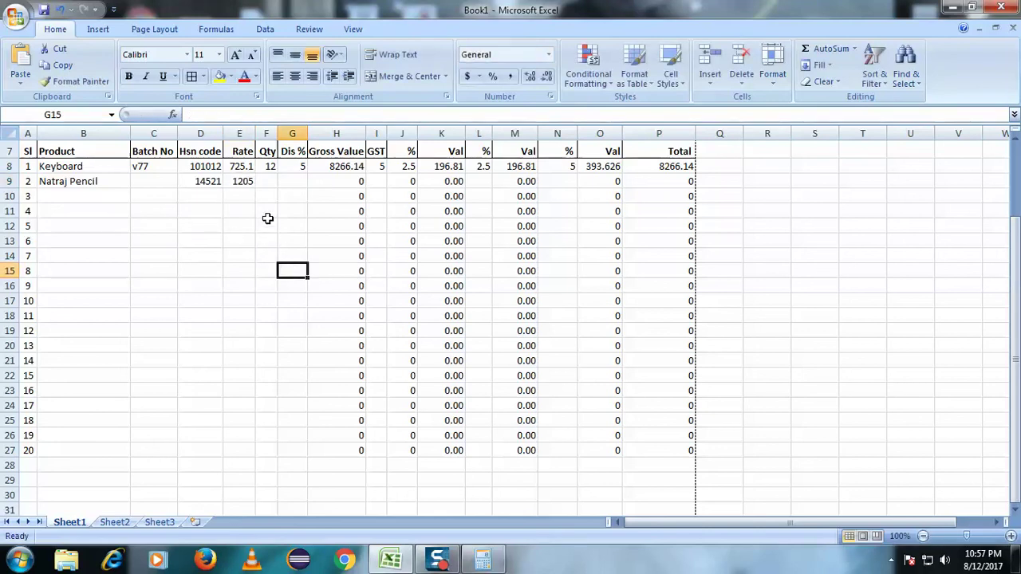
left_click_drag(256, 133, 262, 133)
left_click(272, 211)
left_click_drag(262, 133, 266, 134)
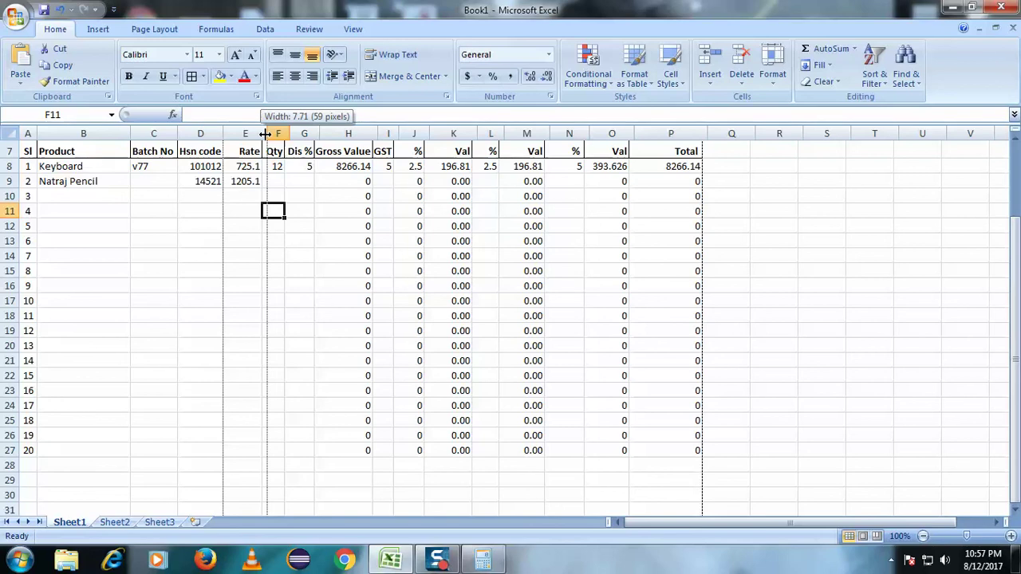
left_click_drag(266, 133, 268, 133)
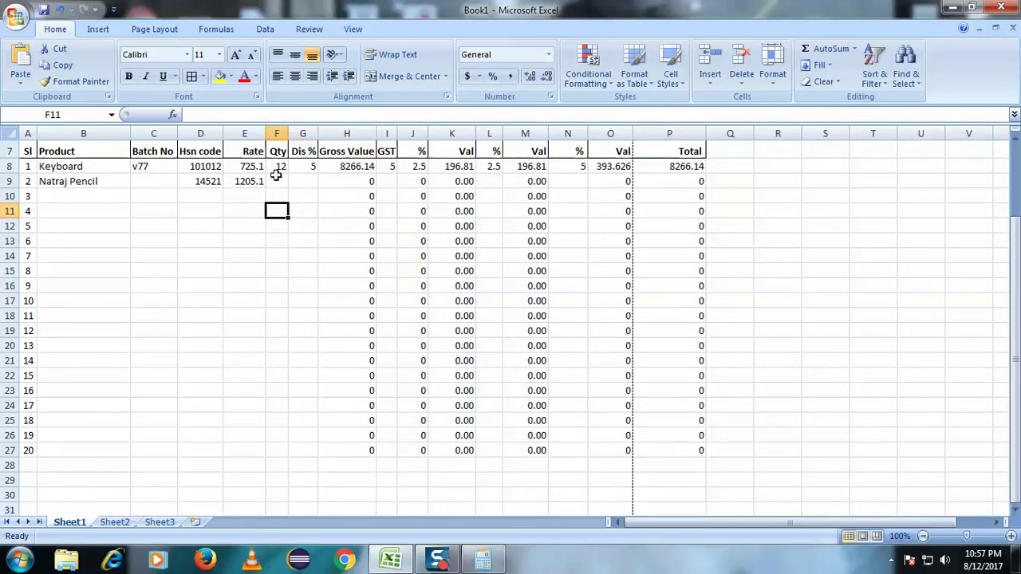
Undo the extra widening, enter quantity 100 in F9, and check the gross value formula
key("ctrl+z")
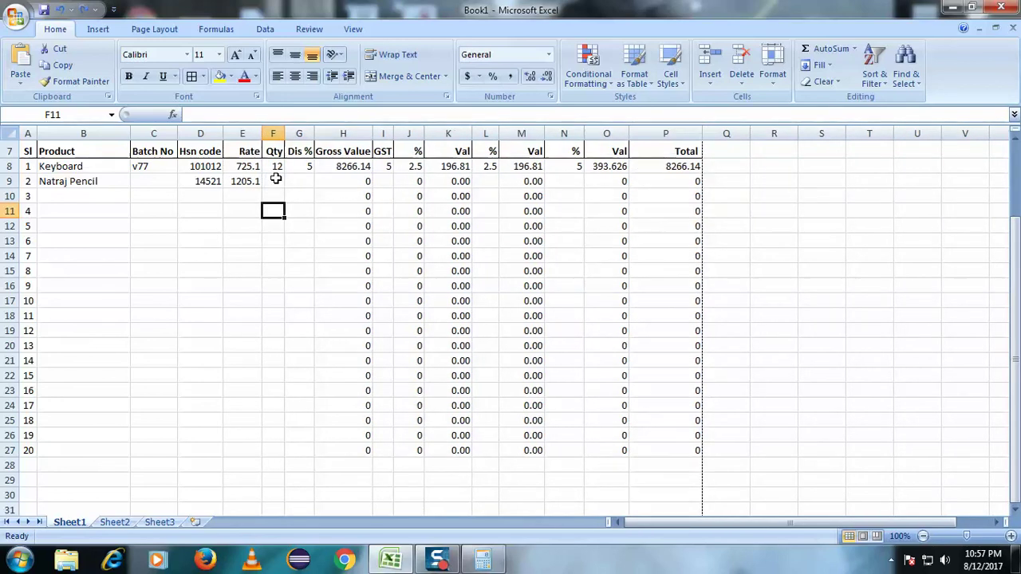
left_click(276, 178)
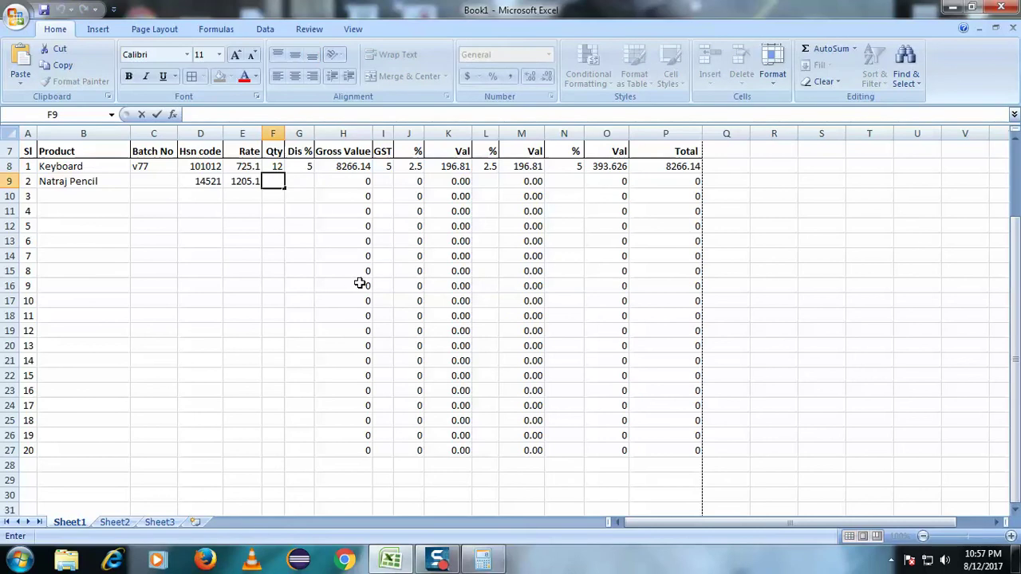
type("100")
left_click(359, 282)
left_click(357, 183)
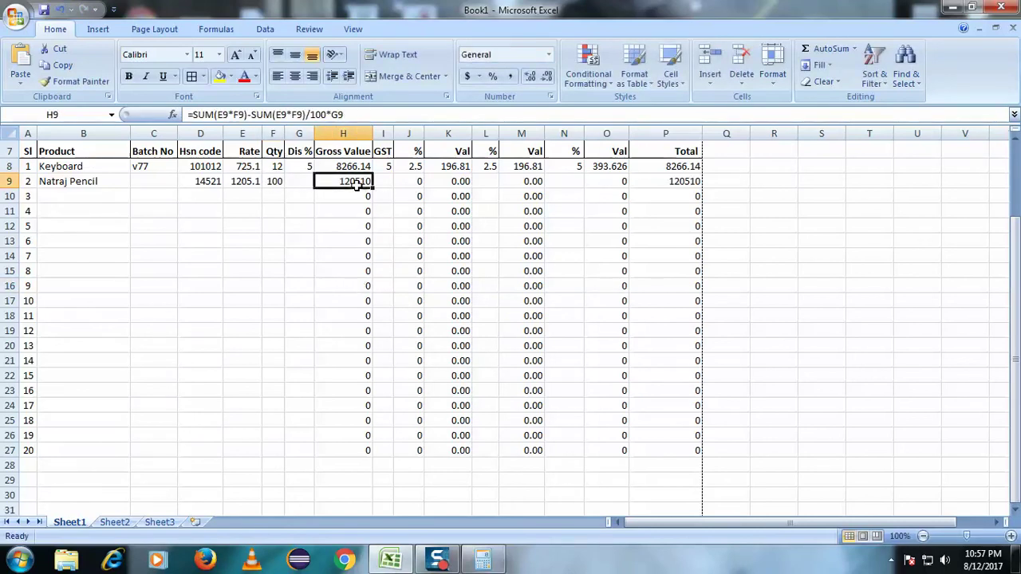
left_click(362, 220)
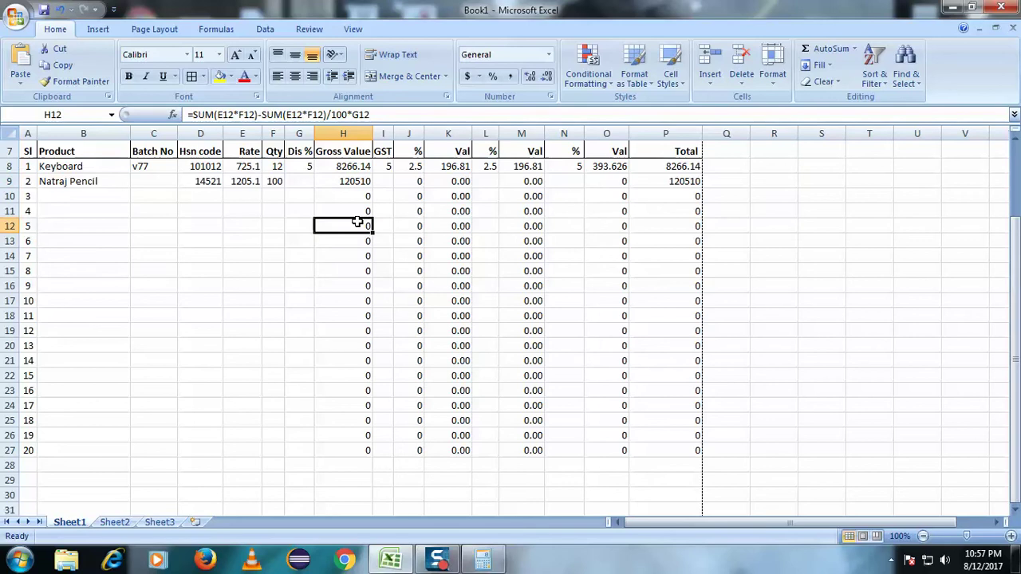
Set 28% GST in I9 and check the resulting CGST, SGST and IGST values
left_click(374, 183)
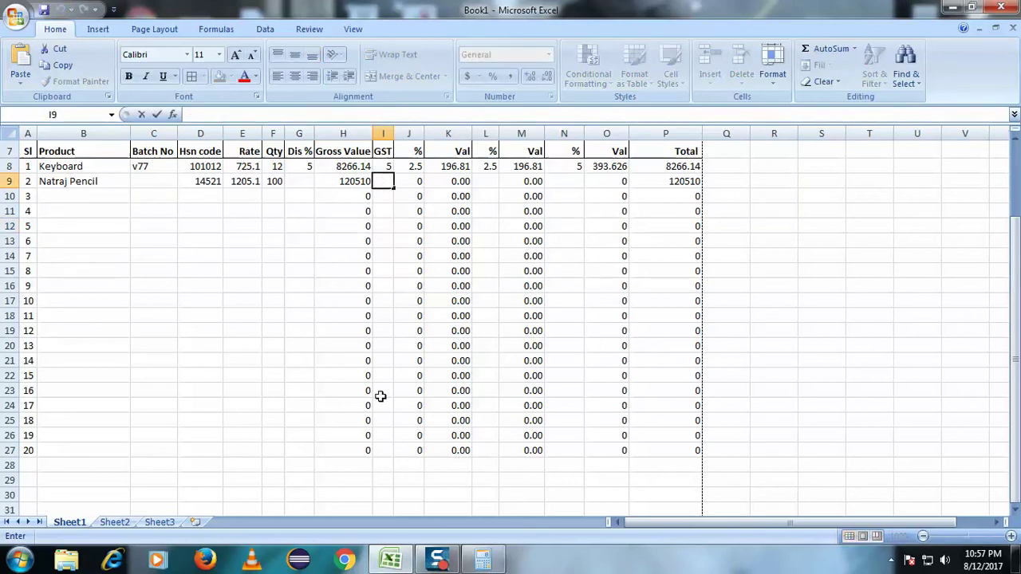
type("28")
key("Return")
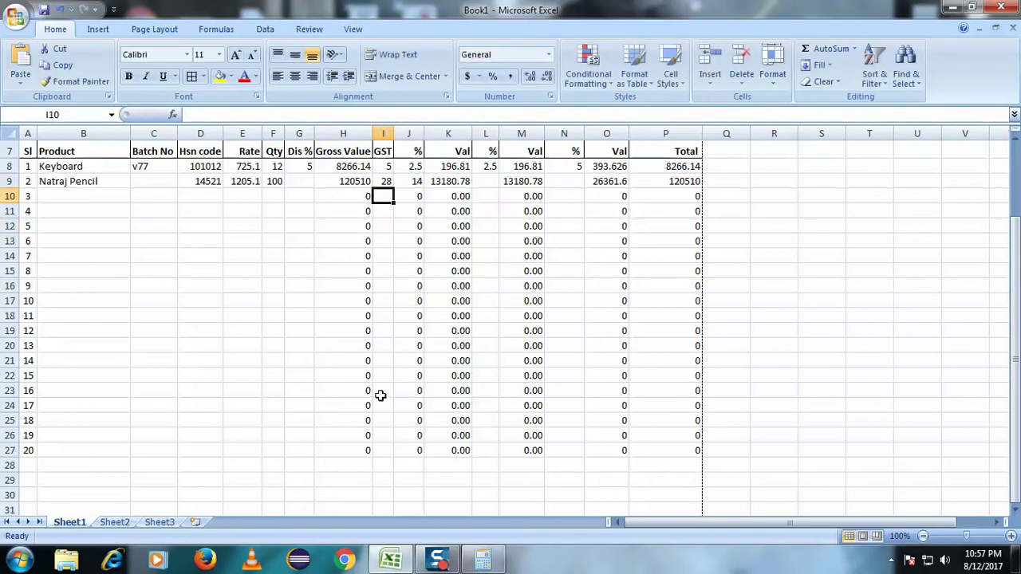
left_click(537, 343)
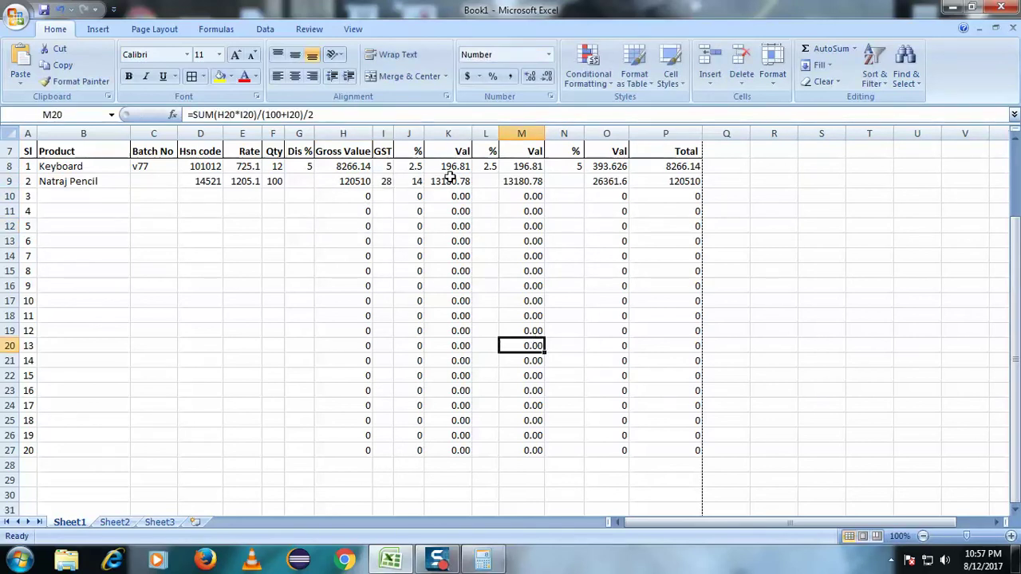
left_click(460, 176)
left_click(532, 176)
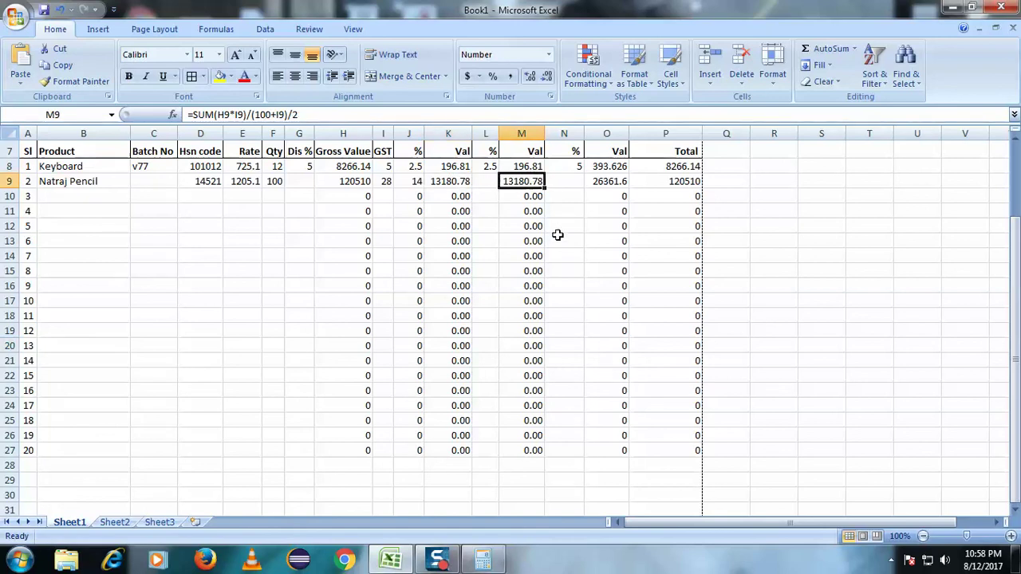
left_click(608, 181)
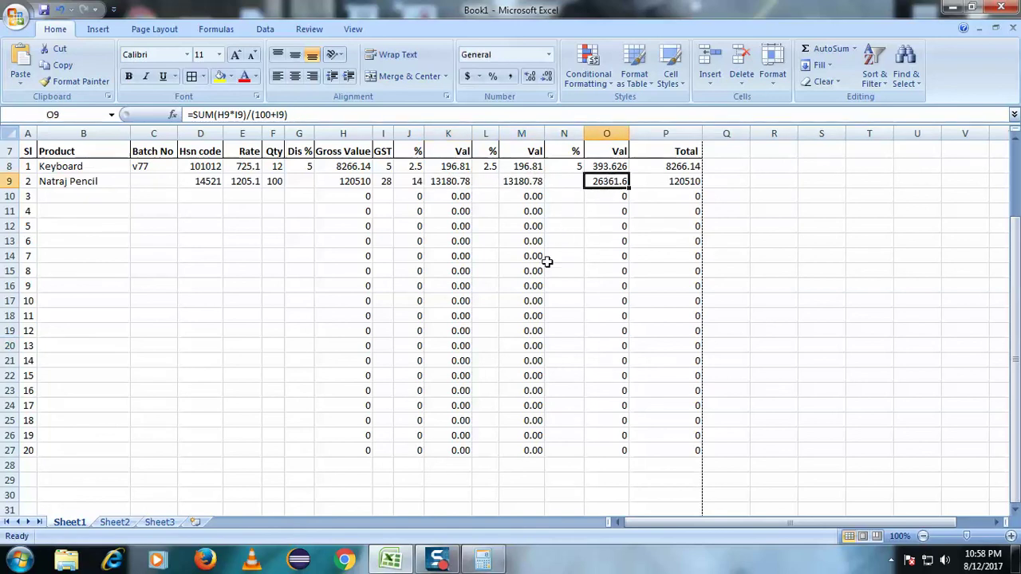
scroll(547, 268, "up", 2)
left_click(571, 291)
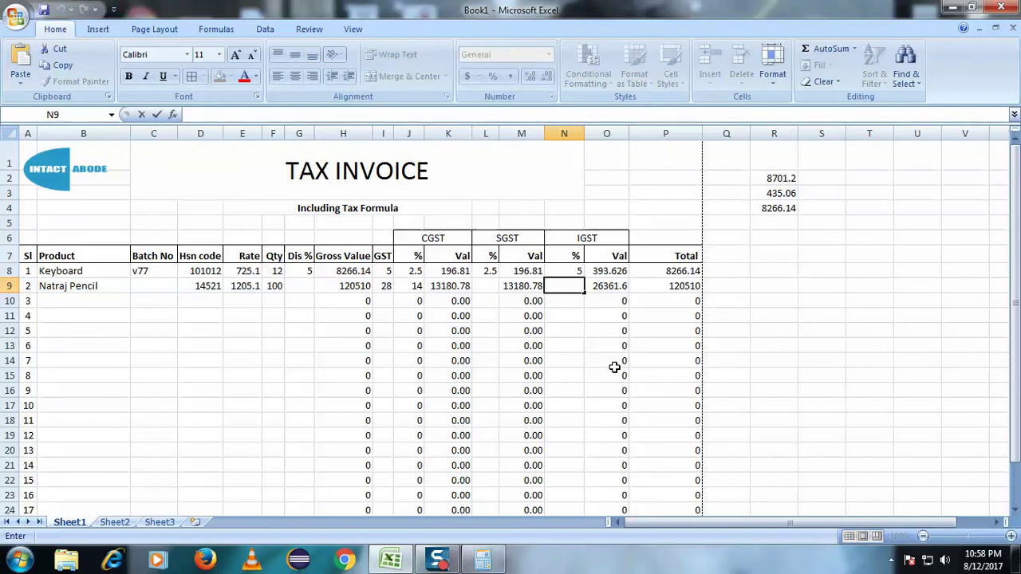
type("28")
Enter 28 as Natraj Pencil's IGST percentage in N9 and check its 120510 total
key("Return")
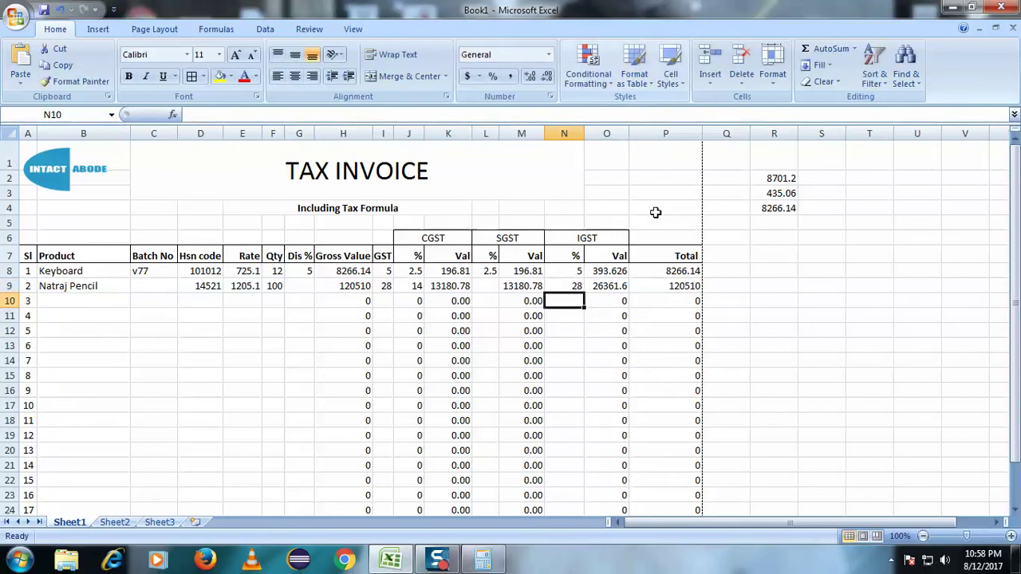
left_click(677, 300)
left_click(662, 286)
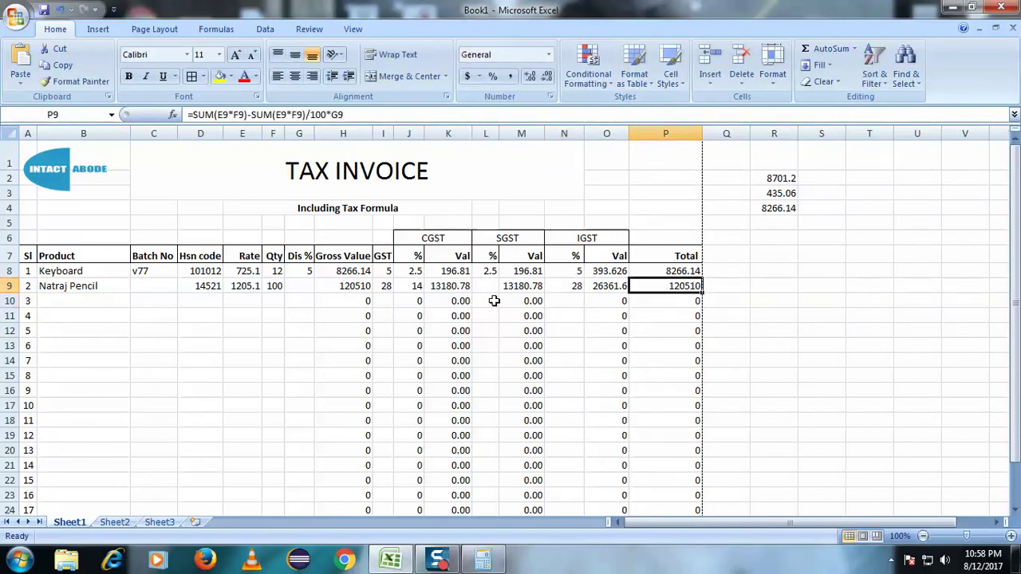
scroll(226, 291, "down", 1)
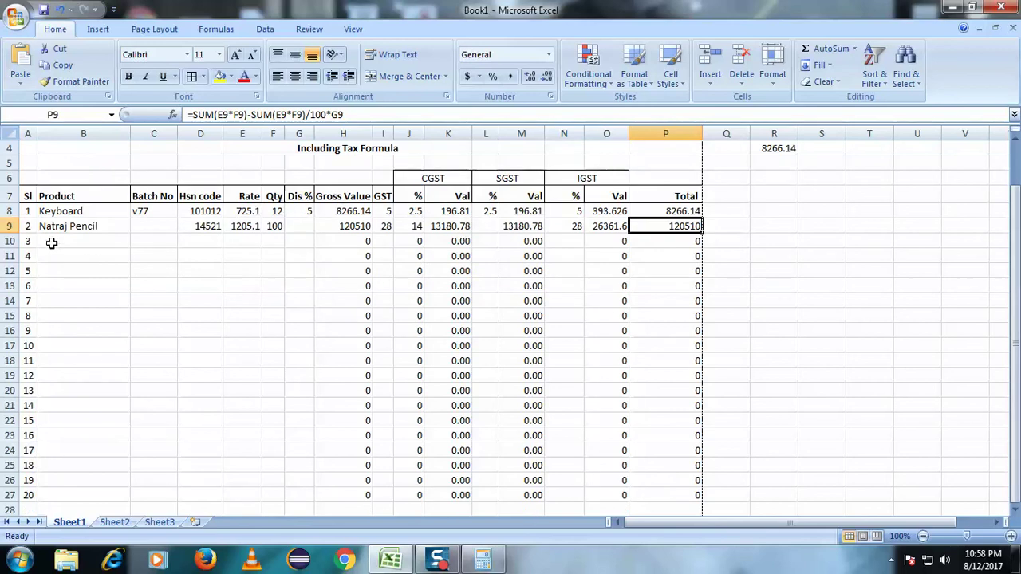
left_click(10, 227)
left_click(200, 286)
scroll(271, 294, "down", 1)
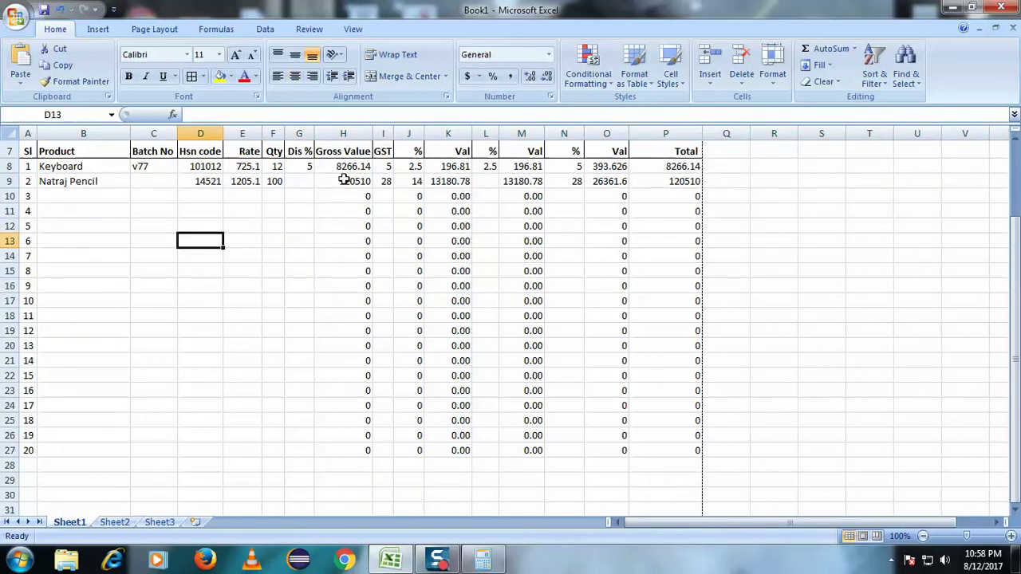
AutoSum the Gross Value column H and the CGST Val column K into row 28
left_click_drag(350, 166, 362, 452)
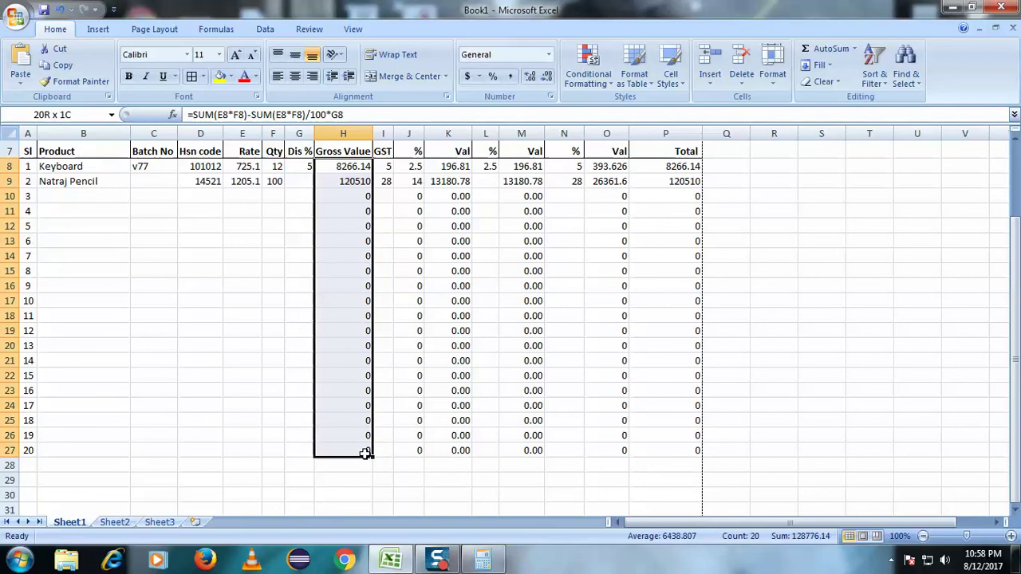
left_click(826, 49)
left_click_drag(386, 168, 387, 272)
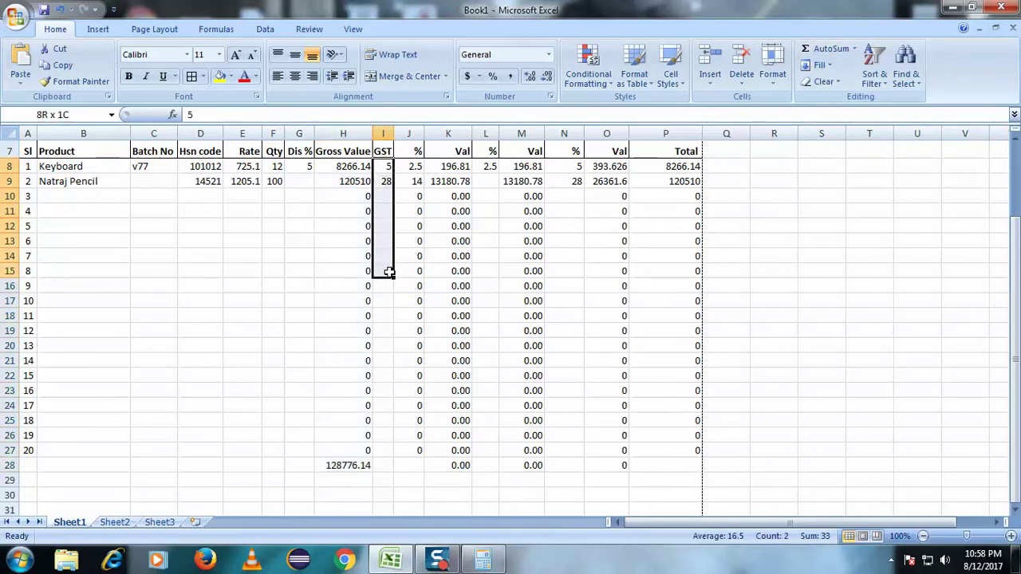
left_click(421, 167)
mouse_move(448, 168)
left_mouse_down()
mouse_move(469, 452)
mouse_move(458, 465)
left_mouse_up()
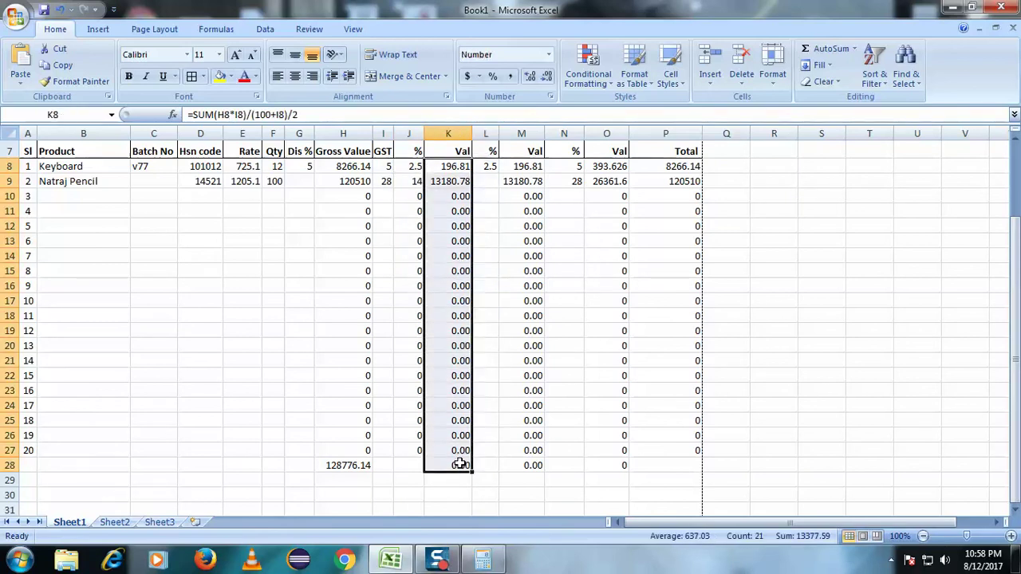
left_click(830, 49)
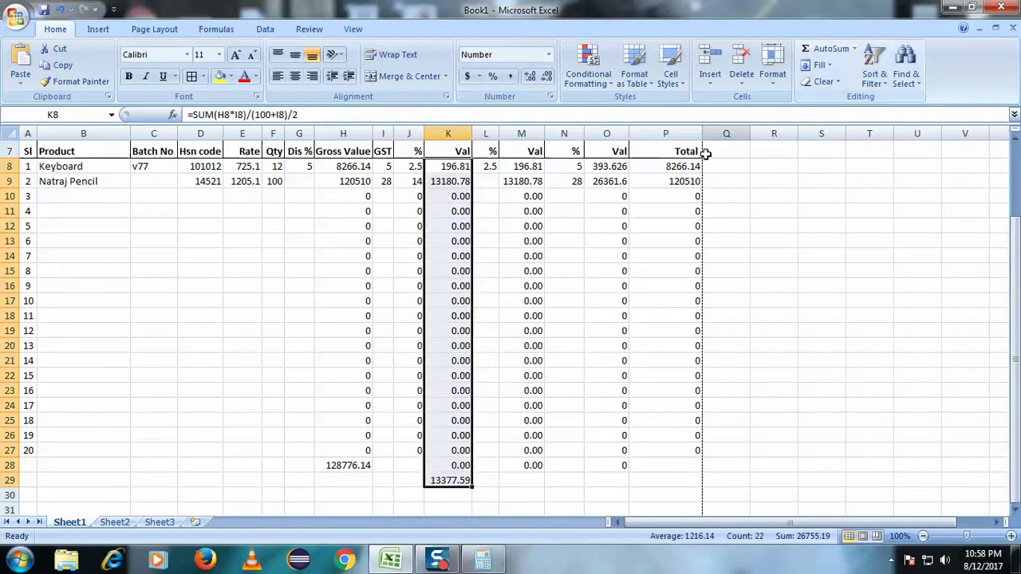
Try adjusting the range reference inside the K28 formula
double_click(457, 467)
left_click(515, 495)
left_click(478, 501)
left_click(449, 508)
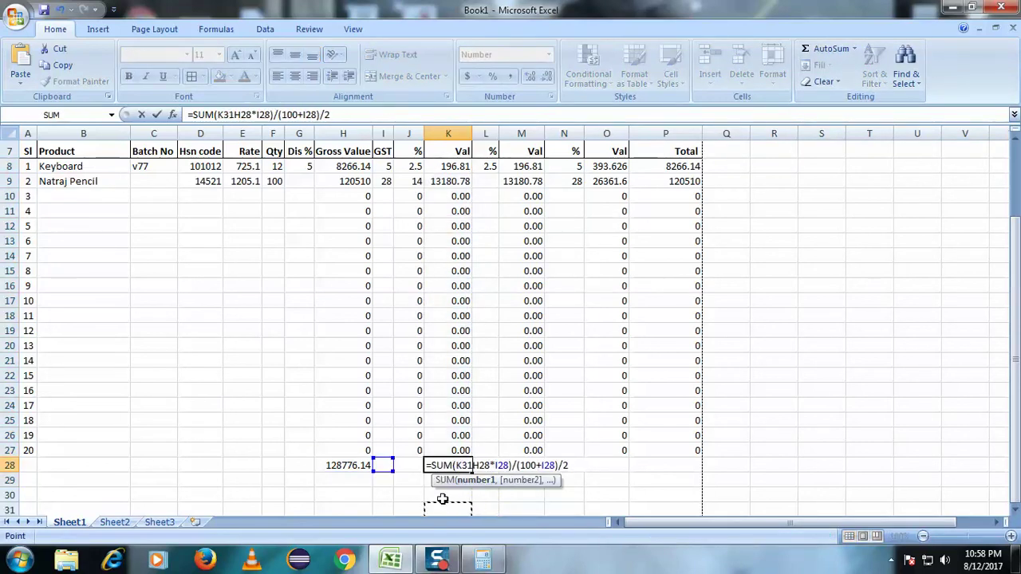
left_click(494, 114)
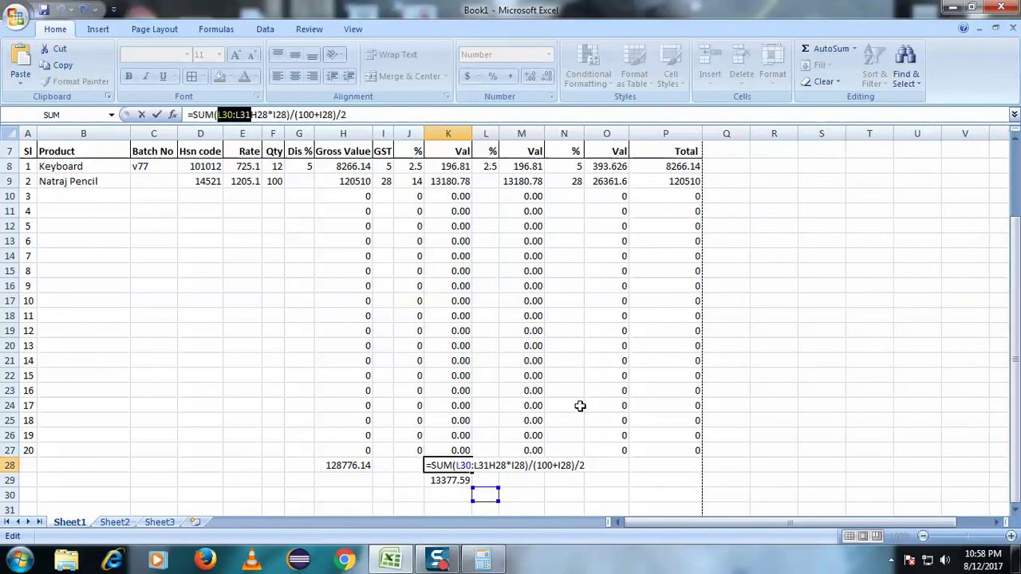
key("F2")
key("Right")
key("Up")
key("shift+Down")
left_click(581, 413)
key("Return")
left_click(654, 455)
left_click(461, 469)
Undo the broken #NAME? formula and re-total K8:K28 with AutoSum to get 13377.59
key("ctrl+z")
key("ctrl+z")
left_click_drag(452, 166, 459, 466)
left_click(826, 48)
left_click(660, 268)
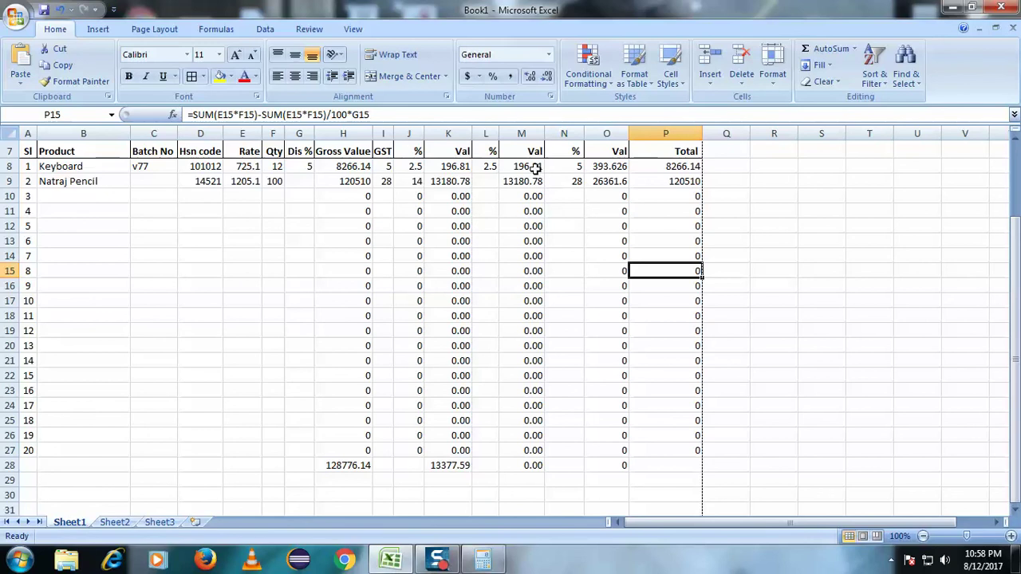
Clear the old formulas from cells M28 and O28
left_click_drag(536, 167, 530, 466)
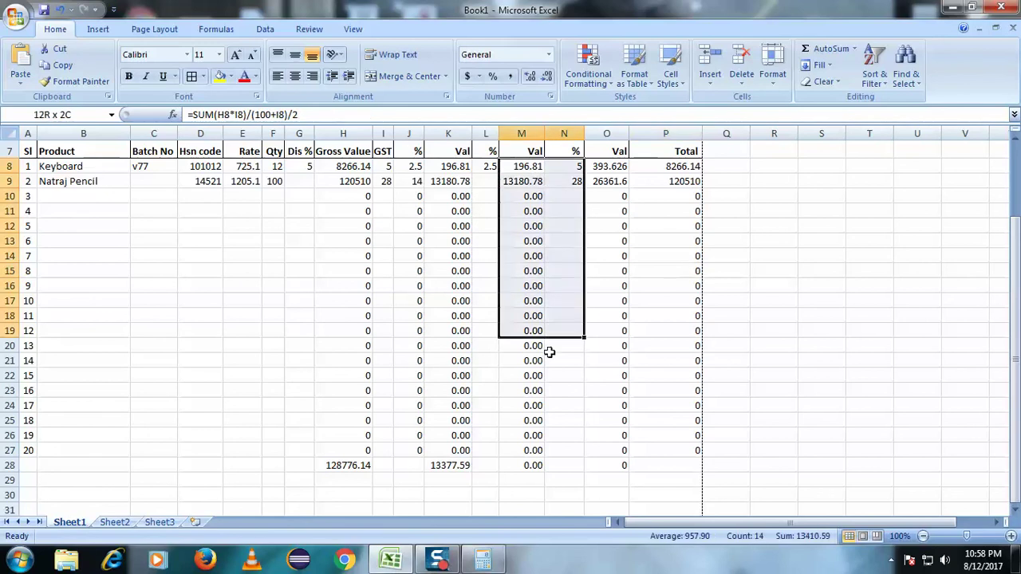
left_click(540, 465)
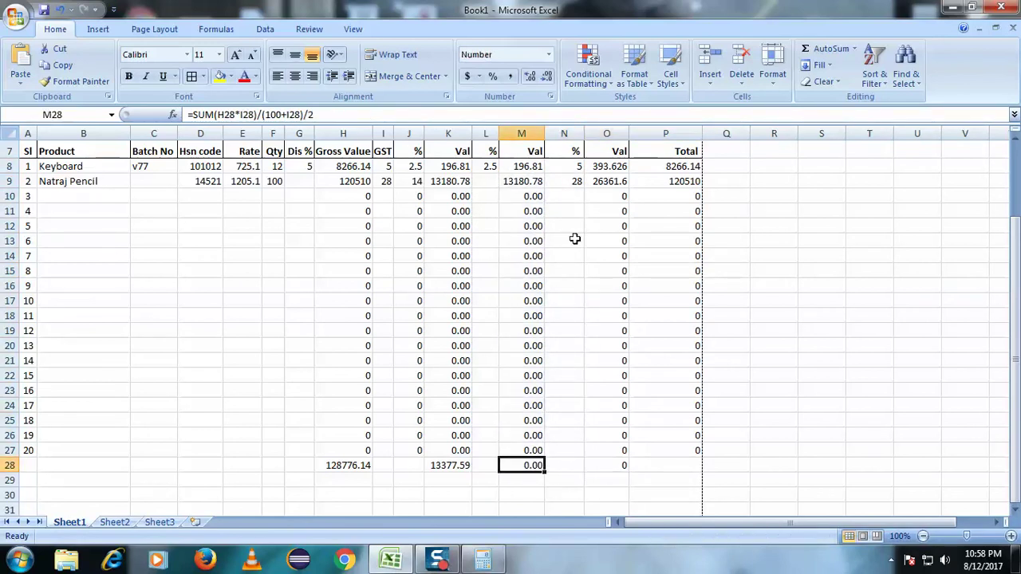
left_click(351, 117)
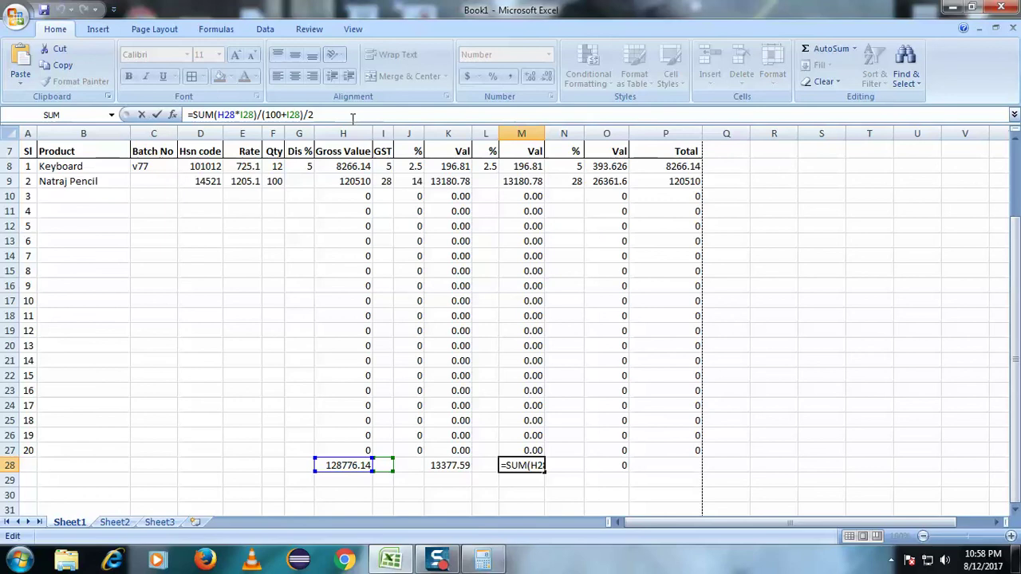
left_click_drag(351, 118, 174, 114)
key("Delete")
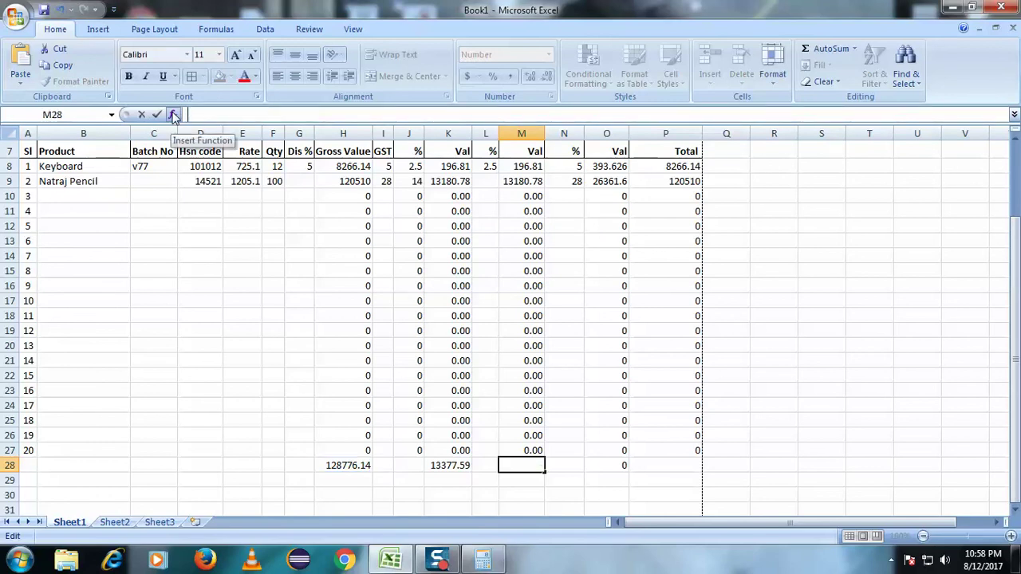
left_click(614, 464)
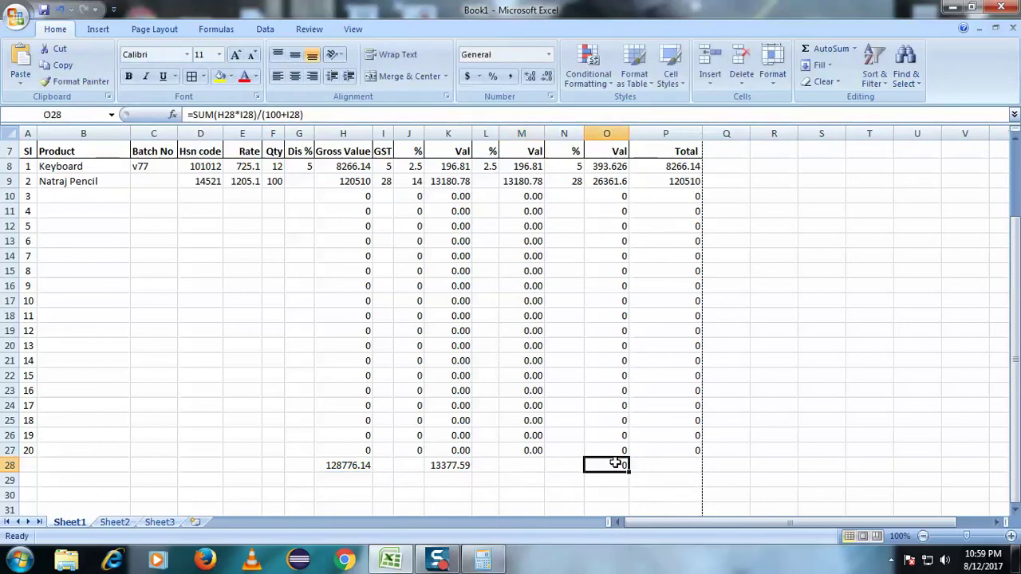
key("Delete")
left_click(680, 466)
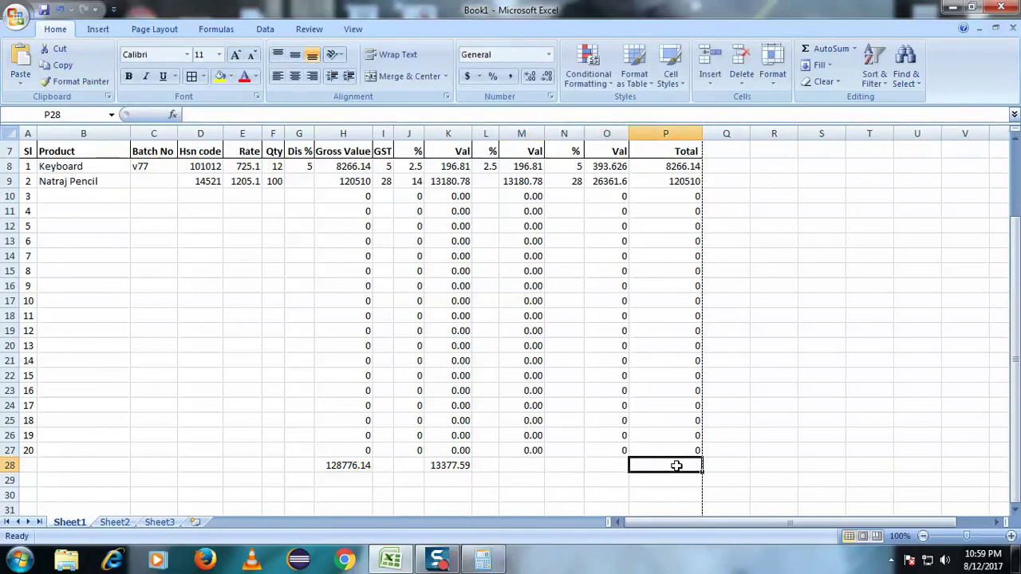
AutoSum columns M, L, O and P into row 28 (13377.59, 2.5, 26755.2, 128776.14)
left_click_drag(527, 169, 536, 466)
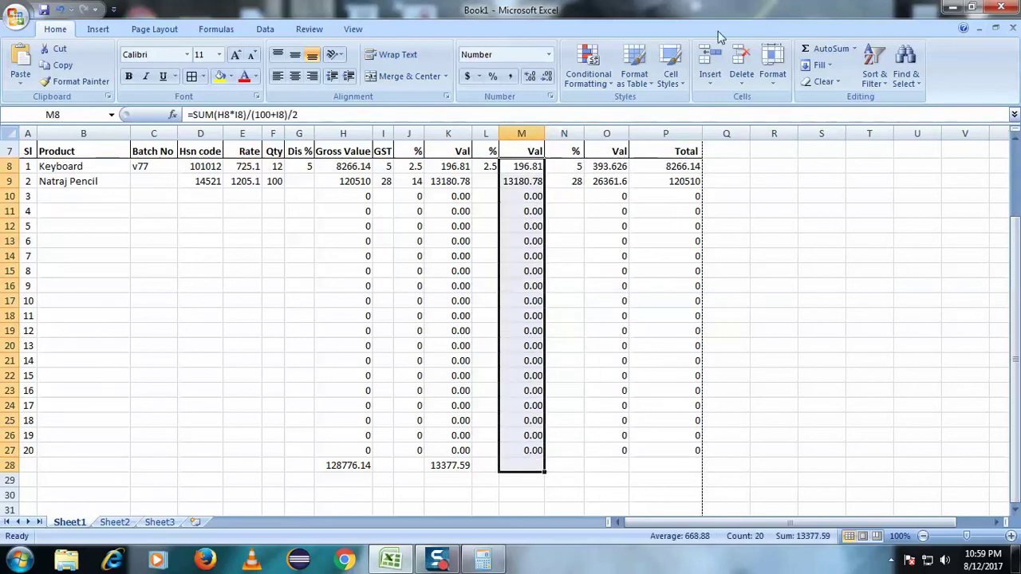
left_click(827, 48)
left_click_drag(491, 169, 494, 461)
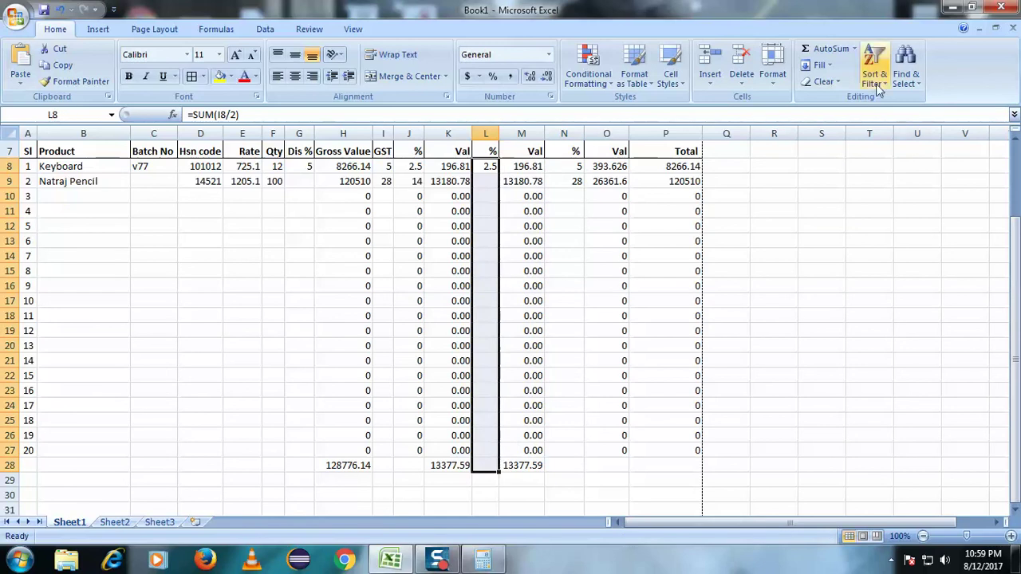
left_click(828, 49)
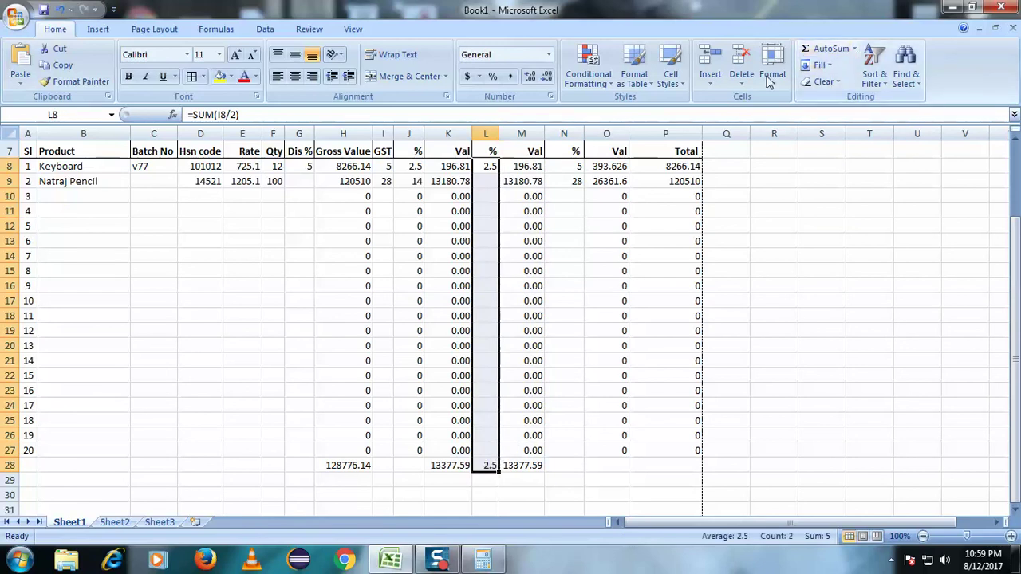
left_click(580, 171)
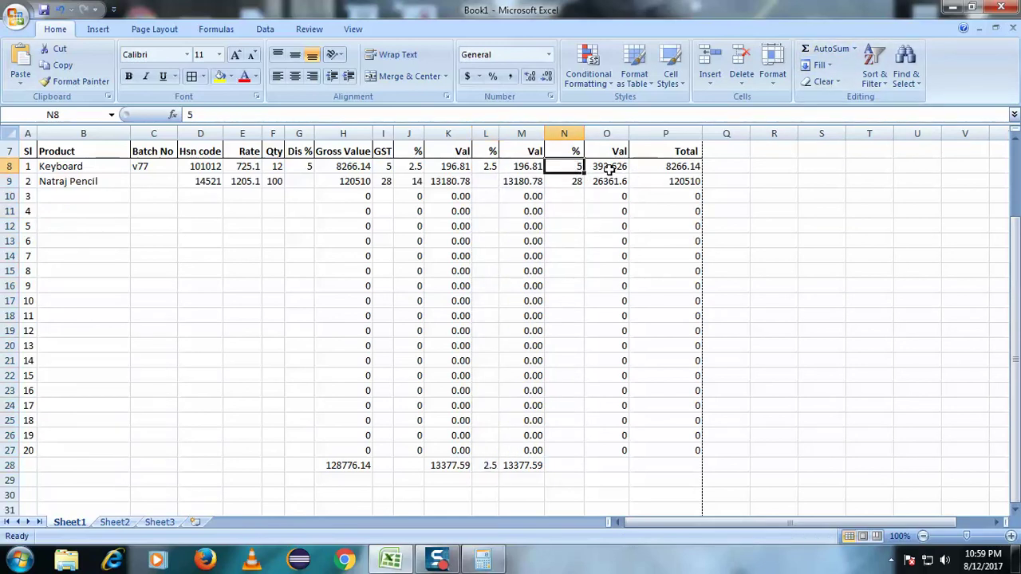
left_click_drag(609, 169, 606, 468)
left_click(826, 49)
left_click_drag(679, 167, 699, 455)
left_click(826, 49)
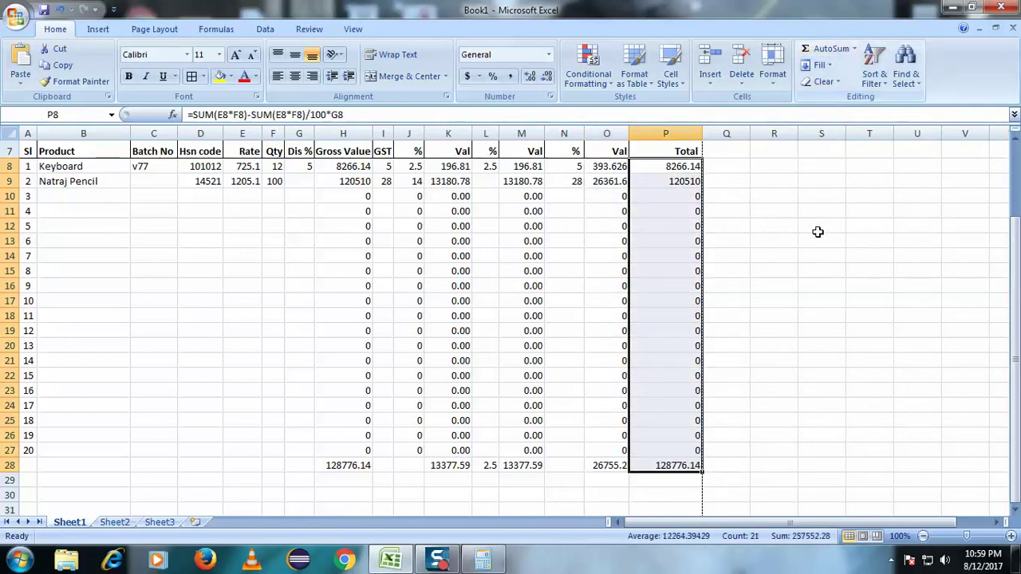
left_click(817, 232)
scroll(476, 316, "down", 2)
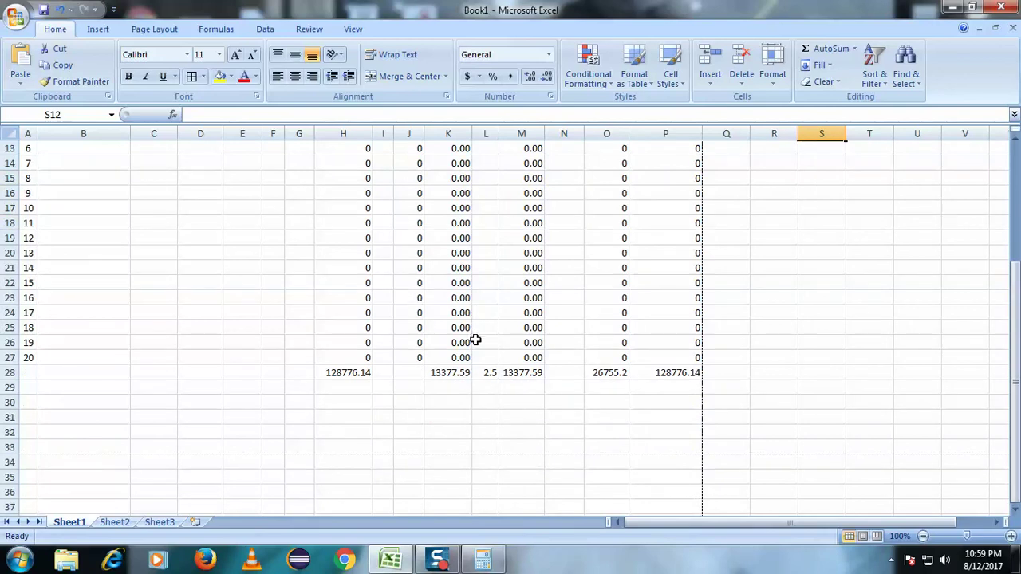
scroll(393, 417, "up", 1)
scroll(393, 417, "up", 3)
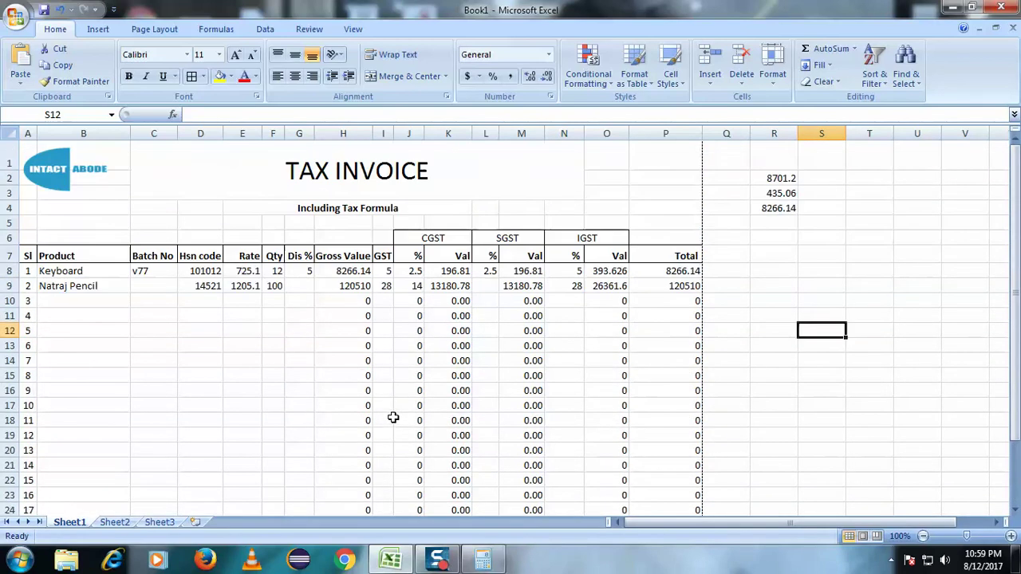
scroll(393, 417, "down", 1)
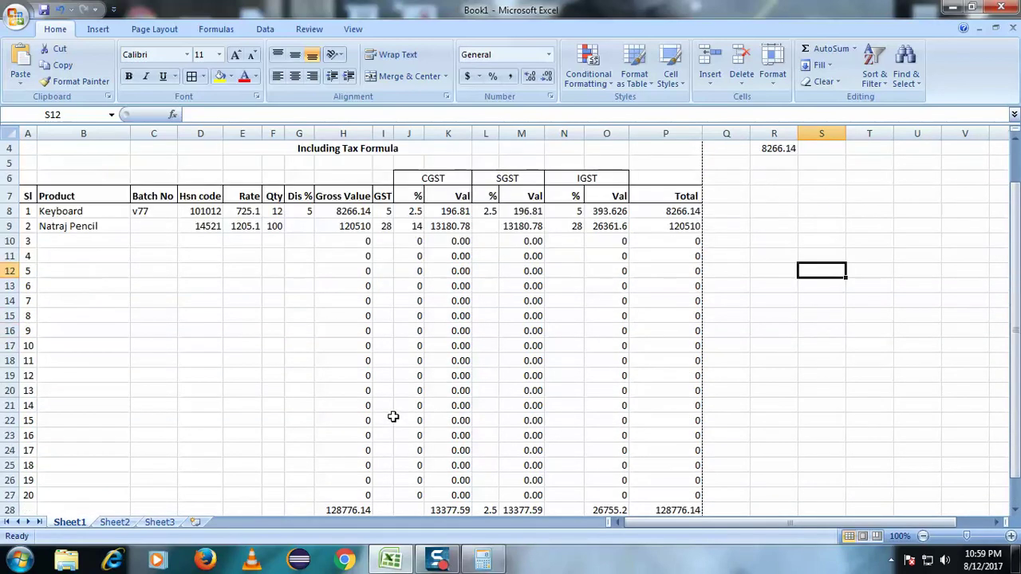
left_click(300, 300)
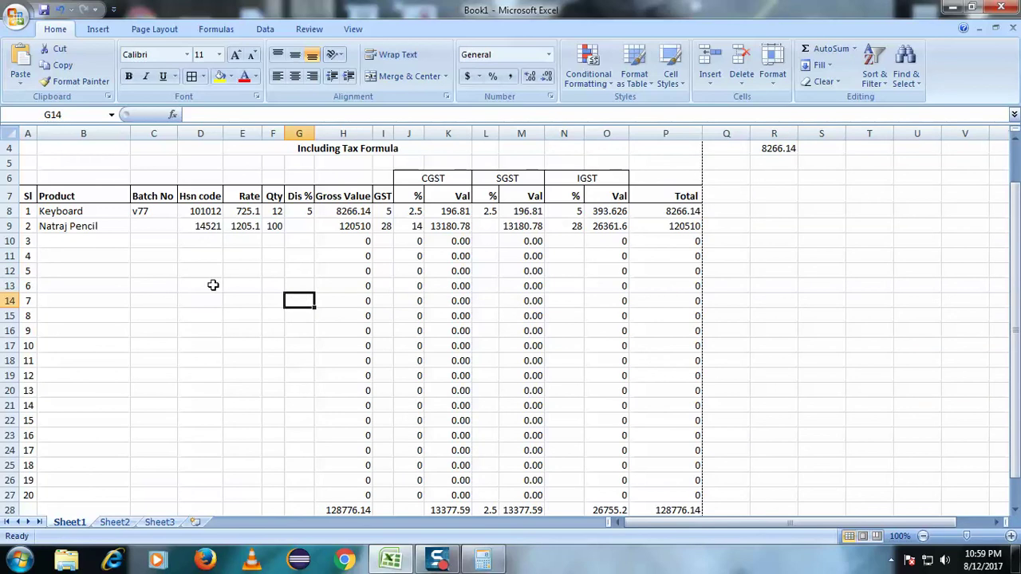
left_click(48, 240)
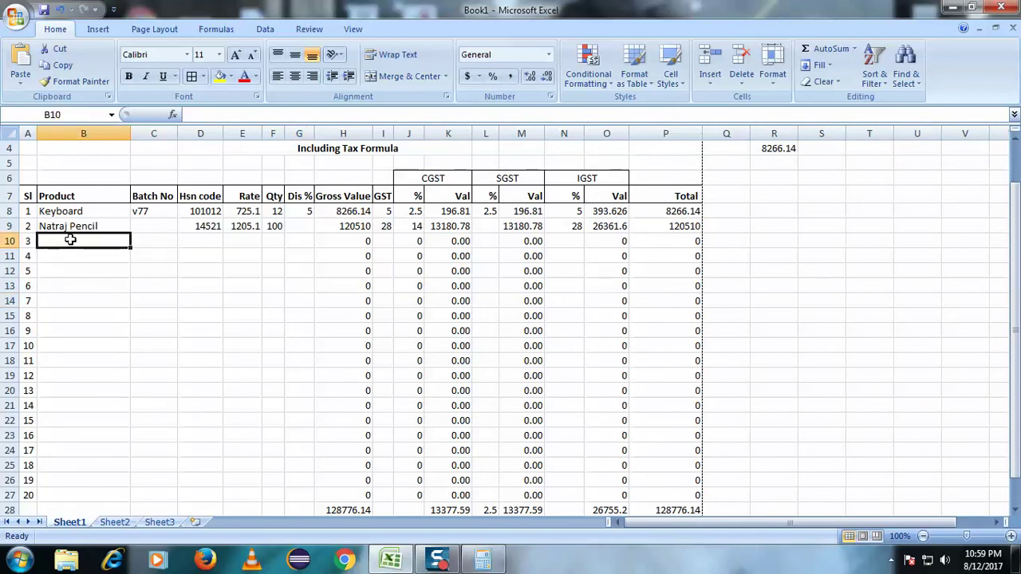
left_click(6, 27)
mouse_move(51, 184)
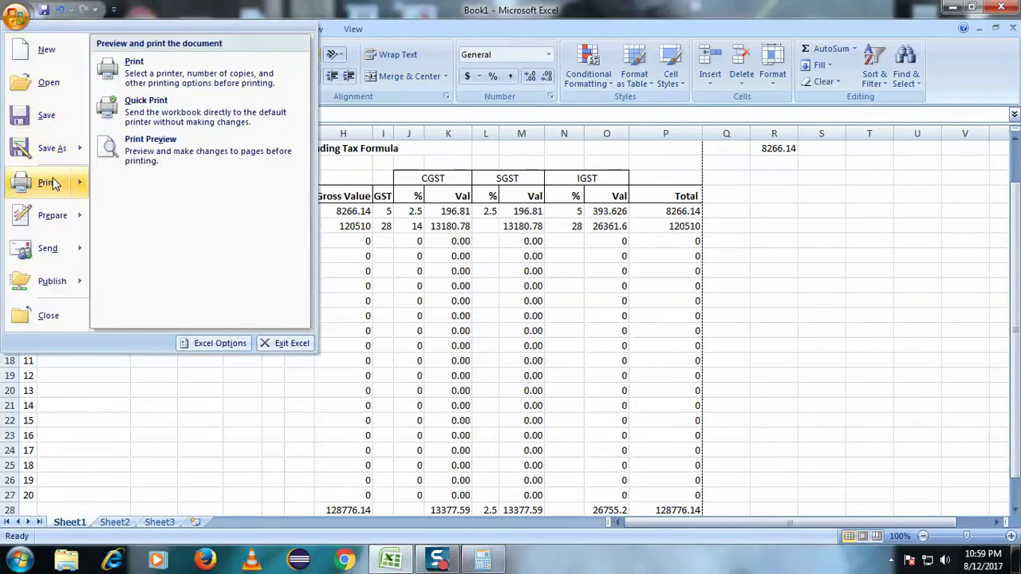
left_click(417, 333)
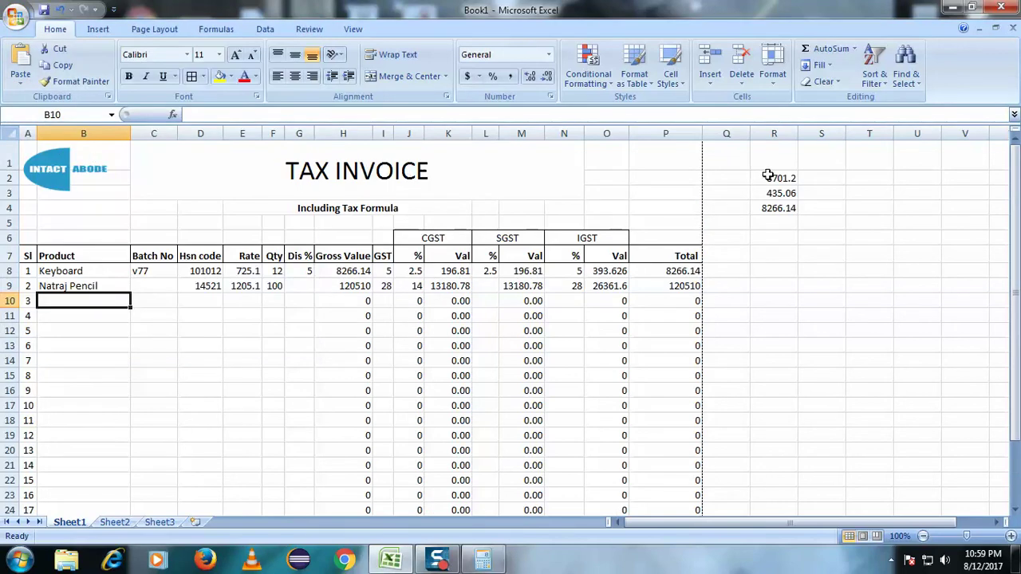
Delete the scratch values 8701.2, 435.06 and 8266.14 from cells R2 to R4
left_click_drag(767, 175, 767, 206)
key("Delete")
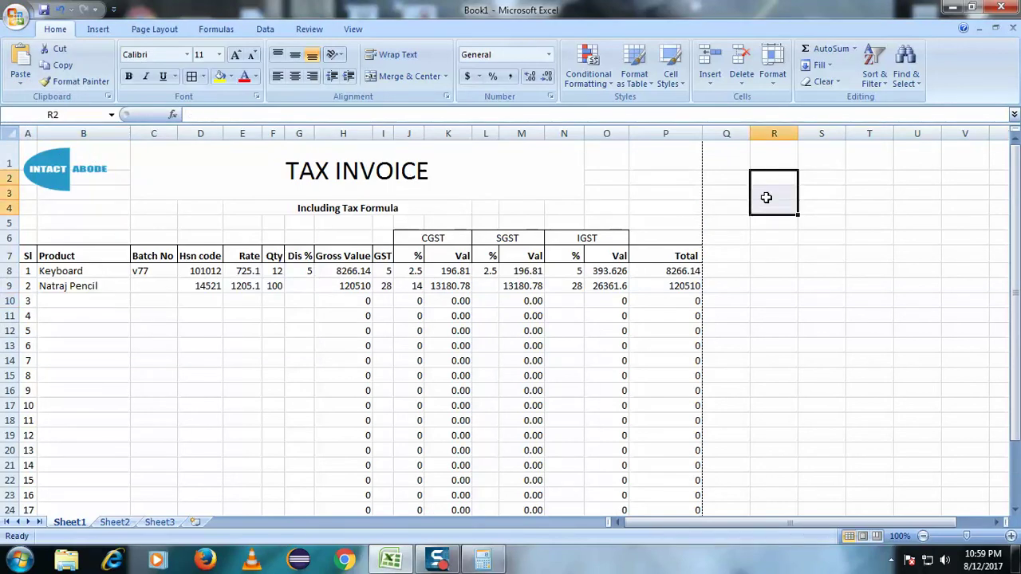
left_click(696, 255)
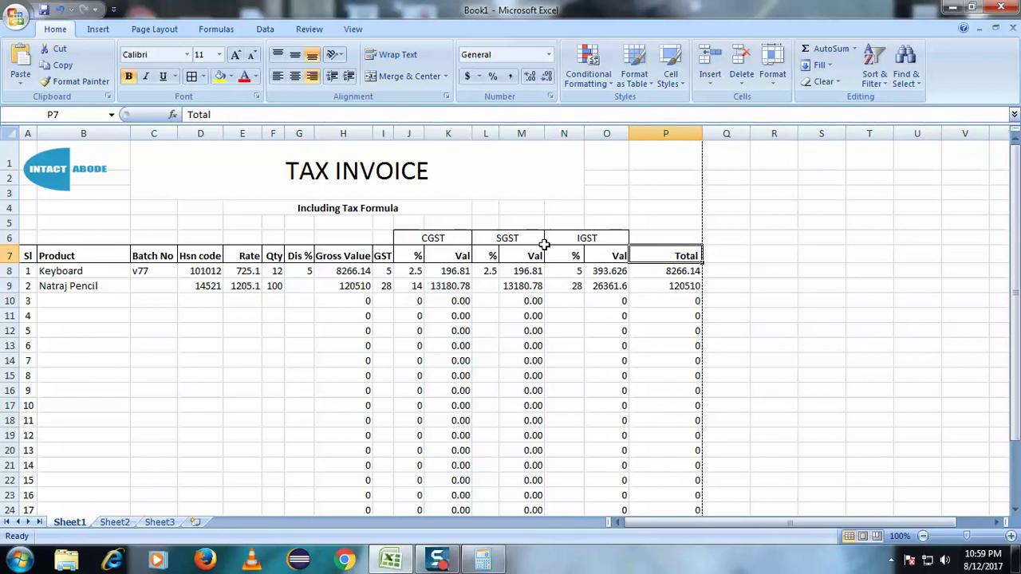
scroll(542, 244, "down", 1)
scroll(542, 244, "down", 2)
scroll(547, 243, "up", 3)
scroll(272, 383, "down", 1)
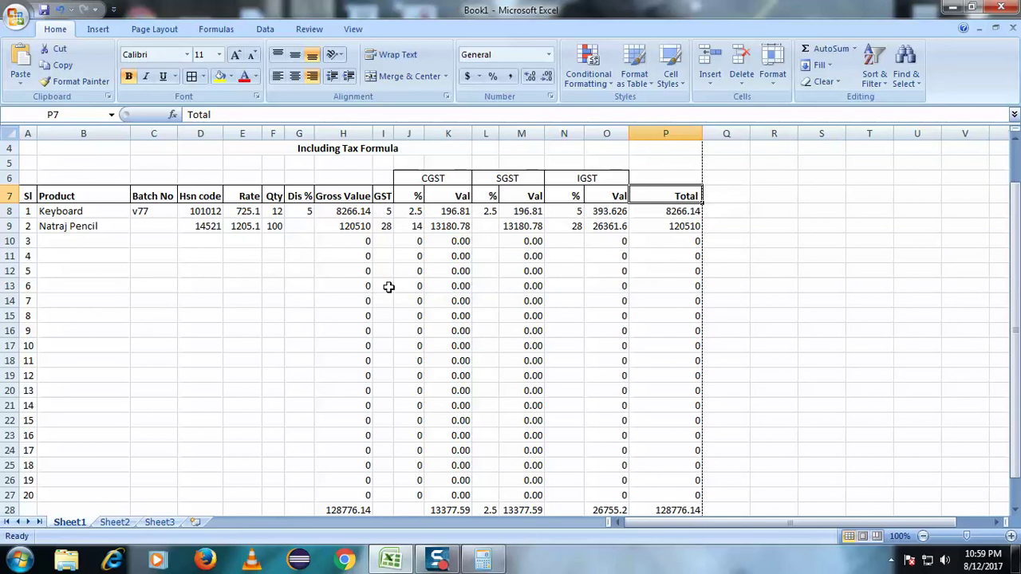